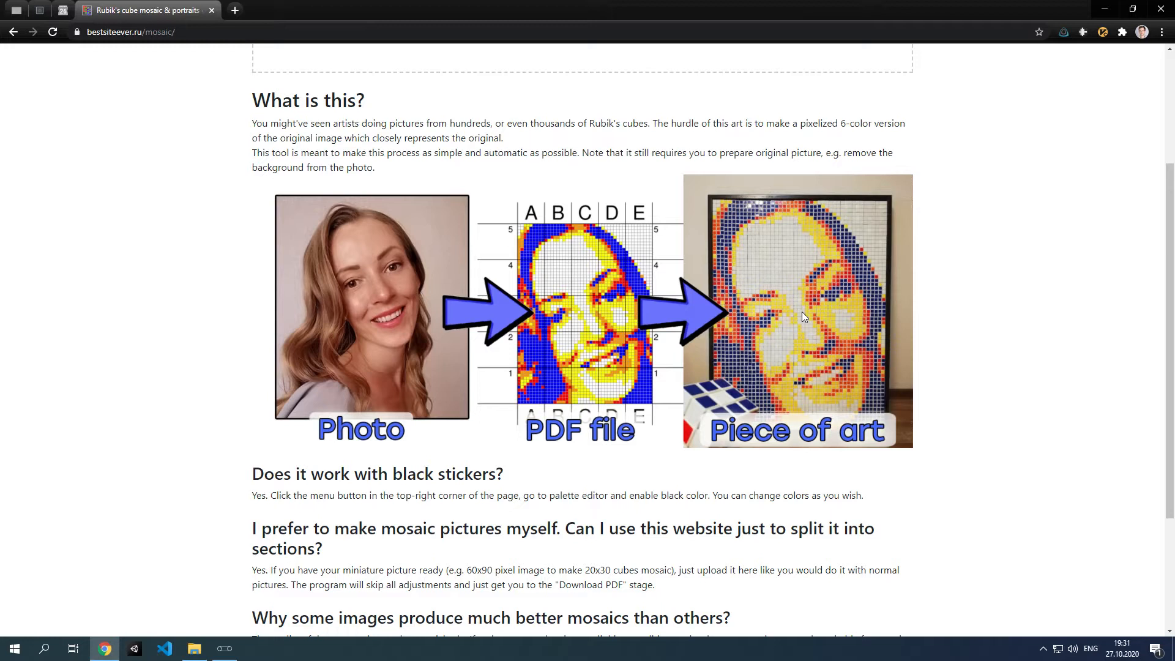
Load the mosaic builder page at bestsiteever.ru/mosaic.
{"action": "scroll", "coordinate": [802, 311], "scroll_direction": "up", "scroll_amount": 3}
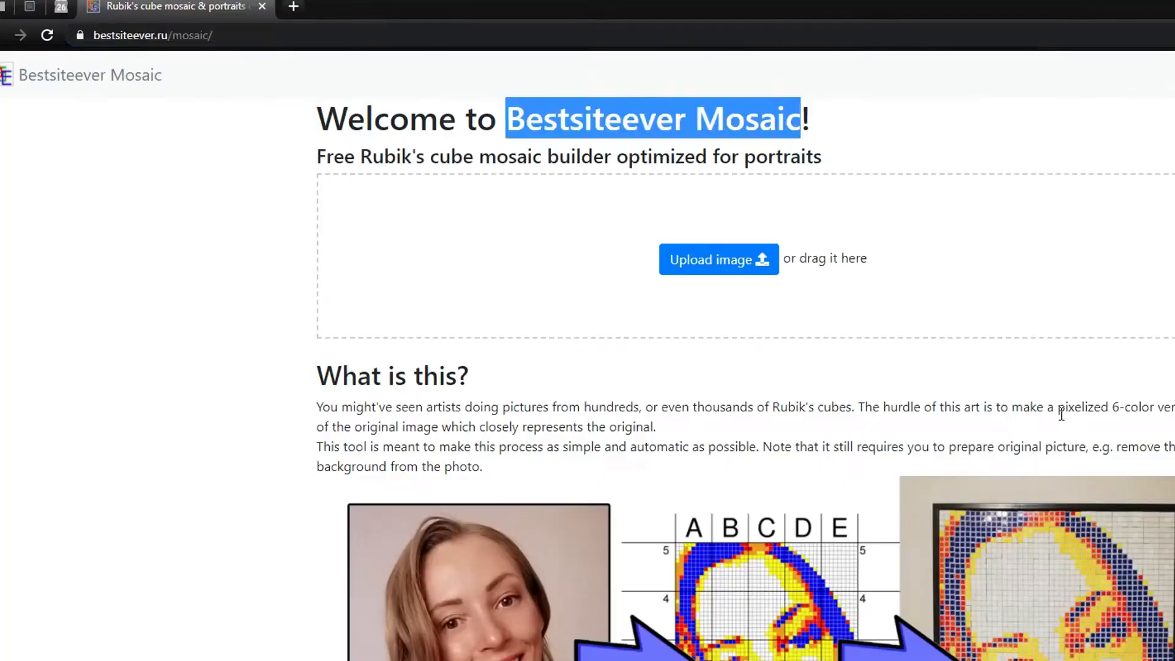
{"action": "key", "text": "ctrl+l"}
{"action": "type", "text": "bestsiteever"}
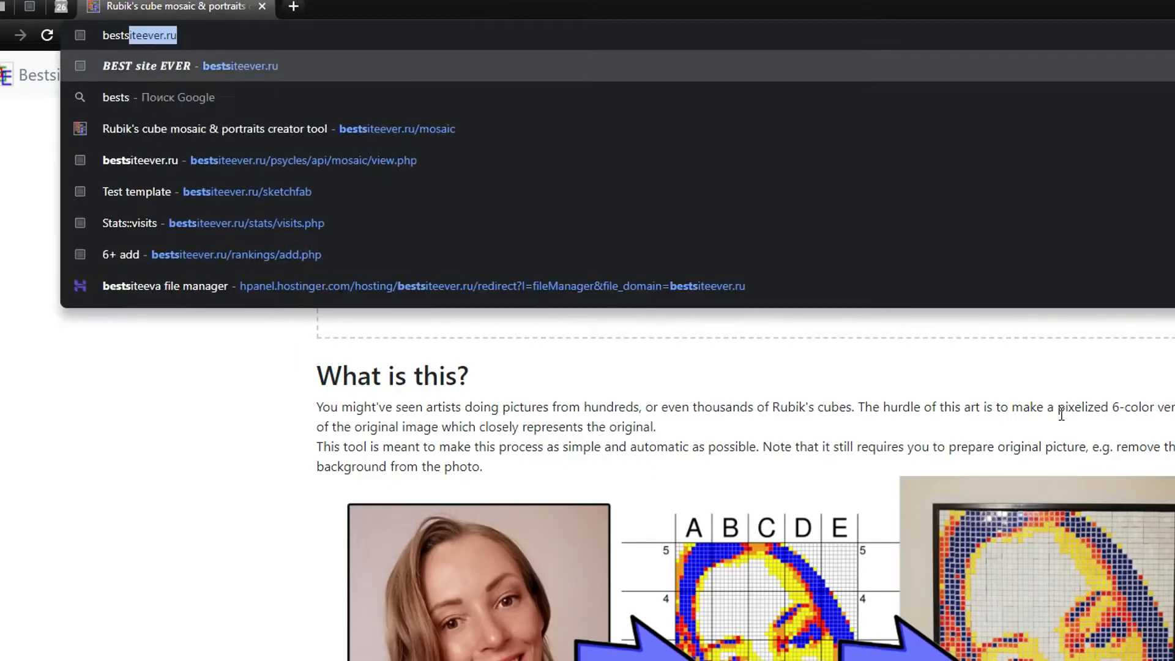
{"action": "type", "text": ".ru/mosa"}
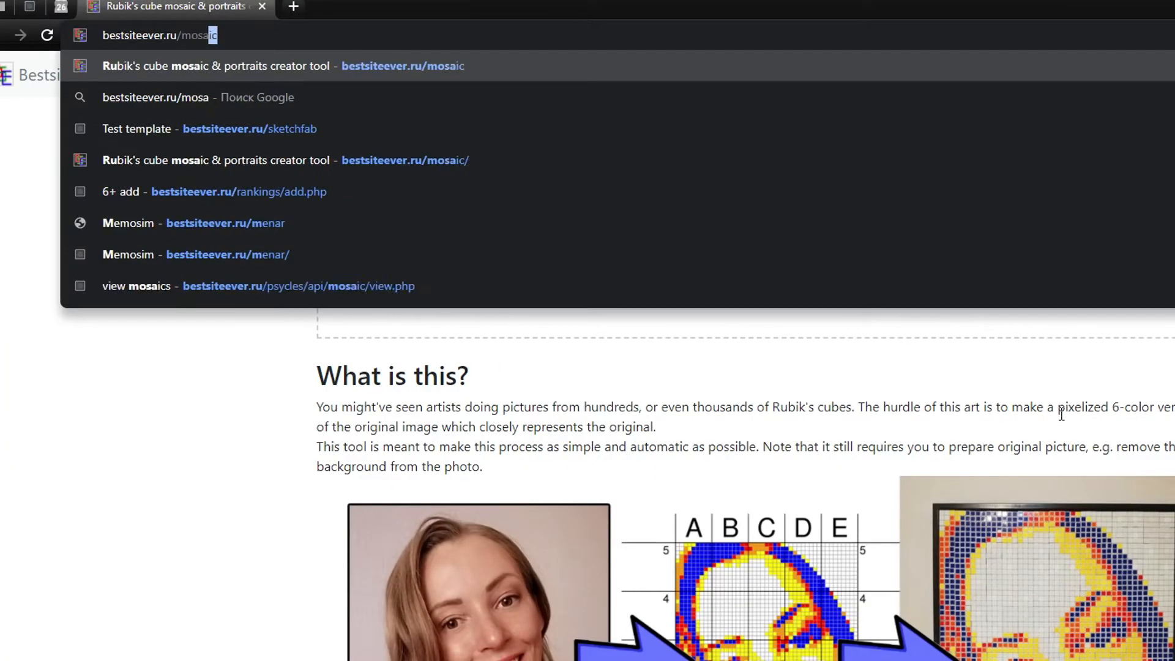
{"action": "key", "text": "Return"}
Preview good example 0.jpg from the BSE Mosaic video folder and upload it to the mosaic builder.
{"action": "key", "text": "alt+Tab"}
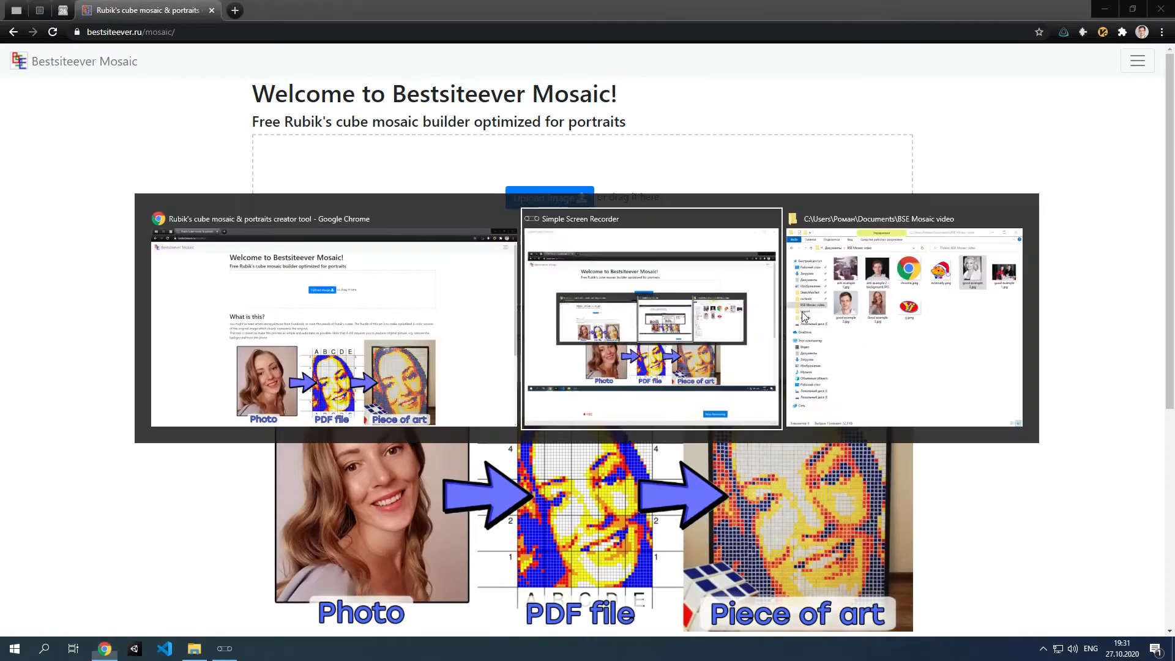
{"action": "key", "text": "alt+Tab"}
{"action": "double_click", "coordinate": [505, 171]}
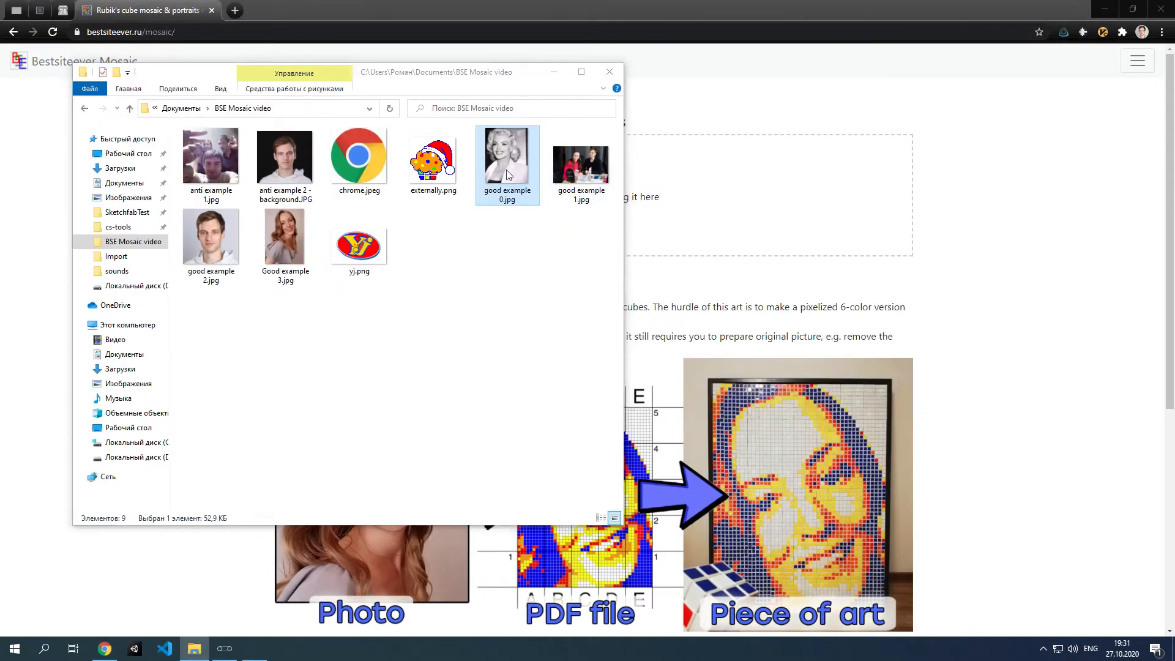
{"action": "key", "text": "alt+F4"}
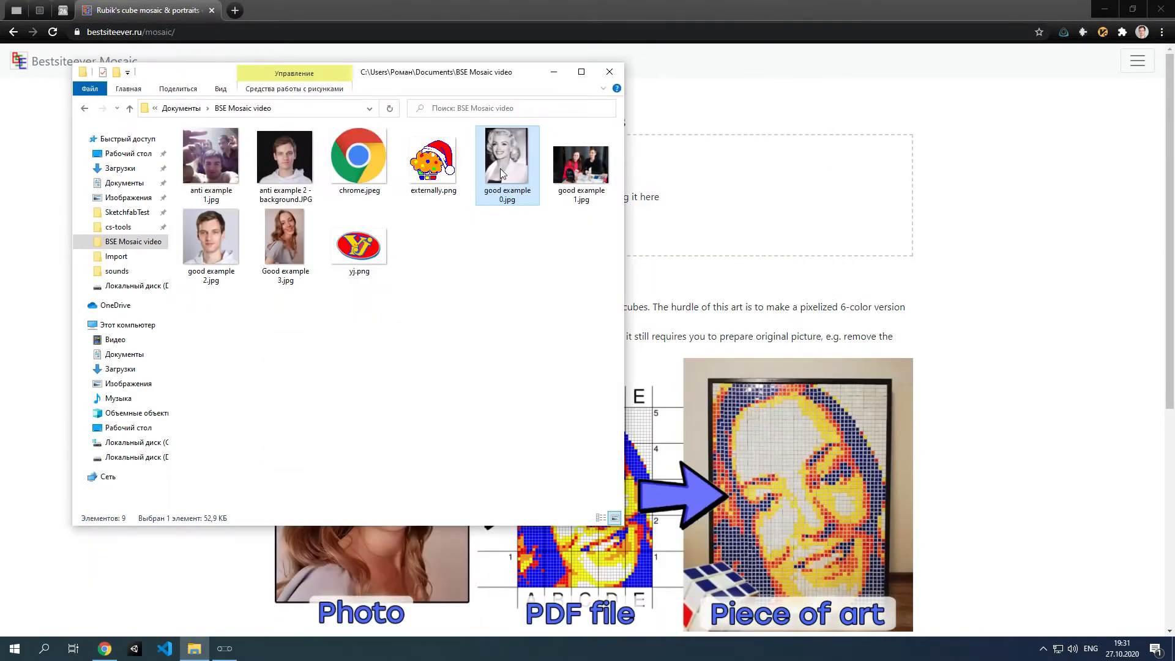
{"action": "left_click_drag", "start_coordinate": [501, 167], "coordinate": [665, 193]}
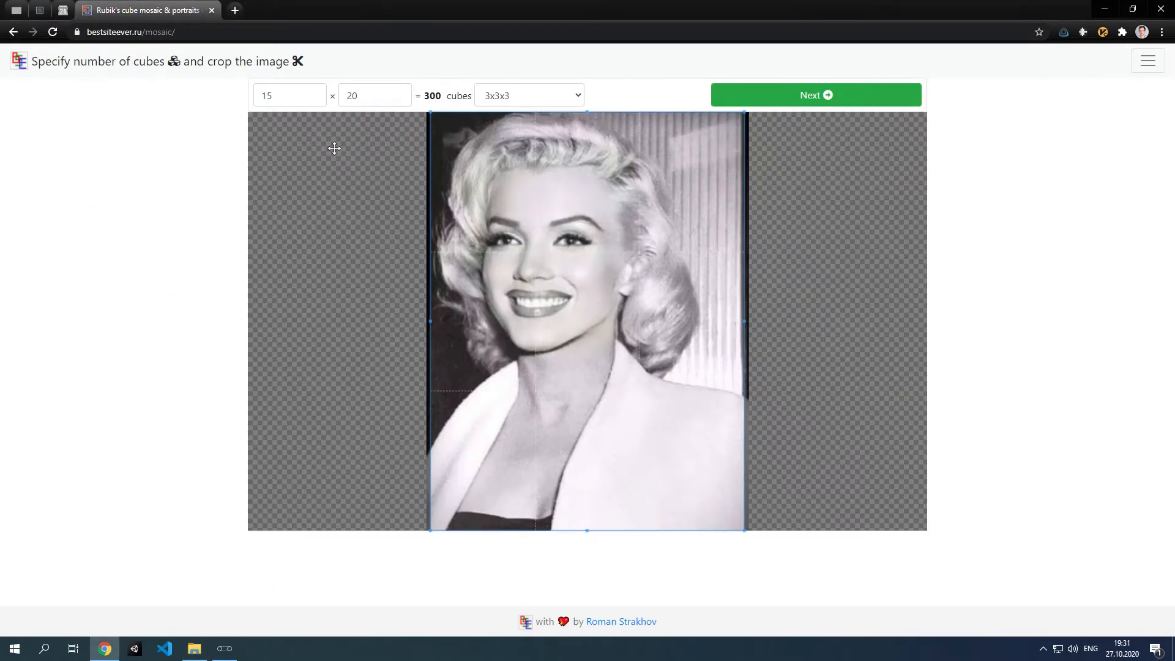
Set the mosaic size to 17 × 23 cubes.
{"action": "double_click", "coordinate": [314, 93]}
{"action": "left_click", "coordinate": [399, 92]}
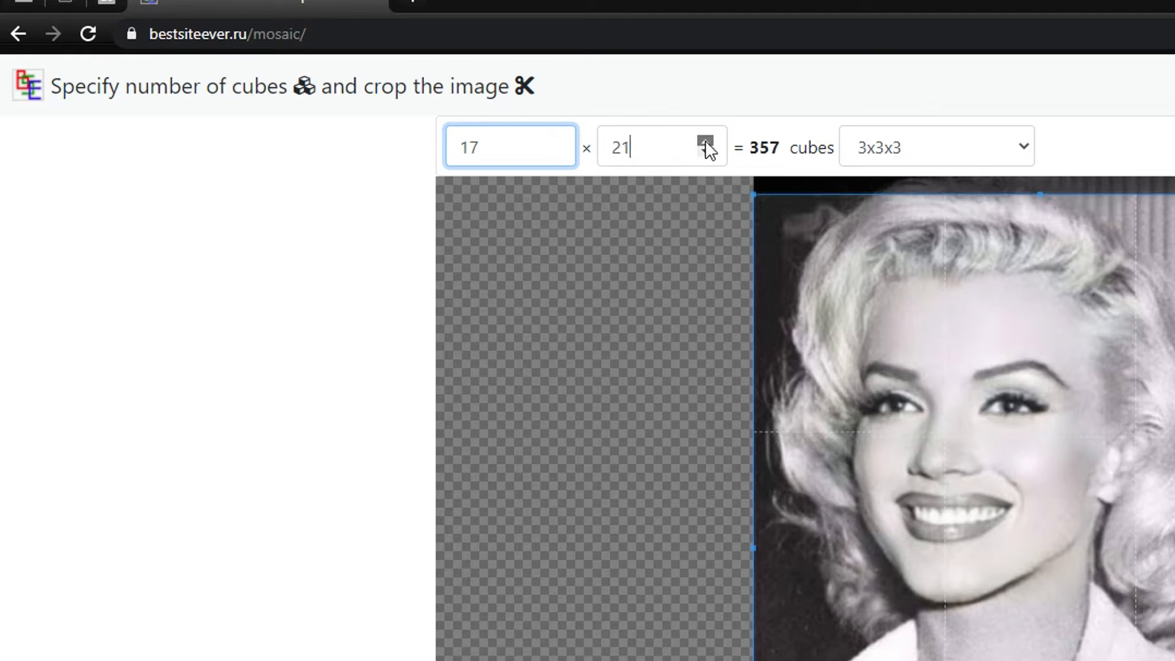
{"action": "left_click", "coordinate": [706, 143]}
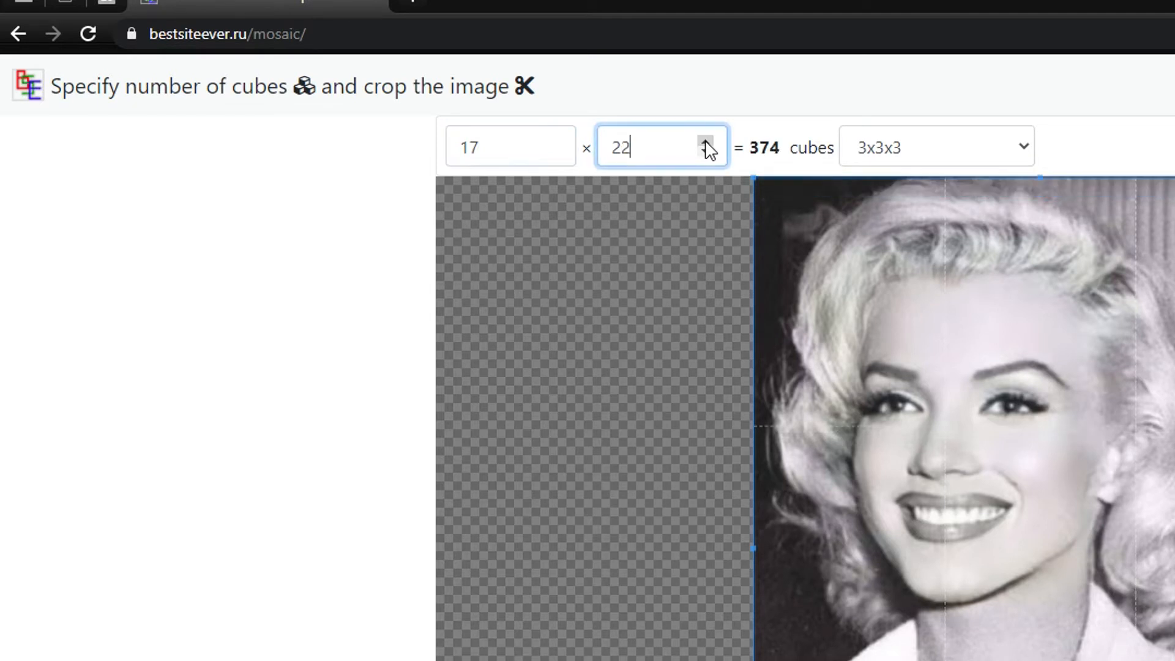
{"action": "left_click", "coordinate": [705, 143]}
{"action": "left_click", "coordinate": [706, 143]}
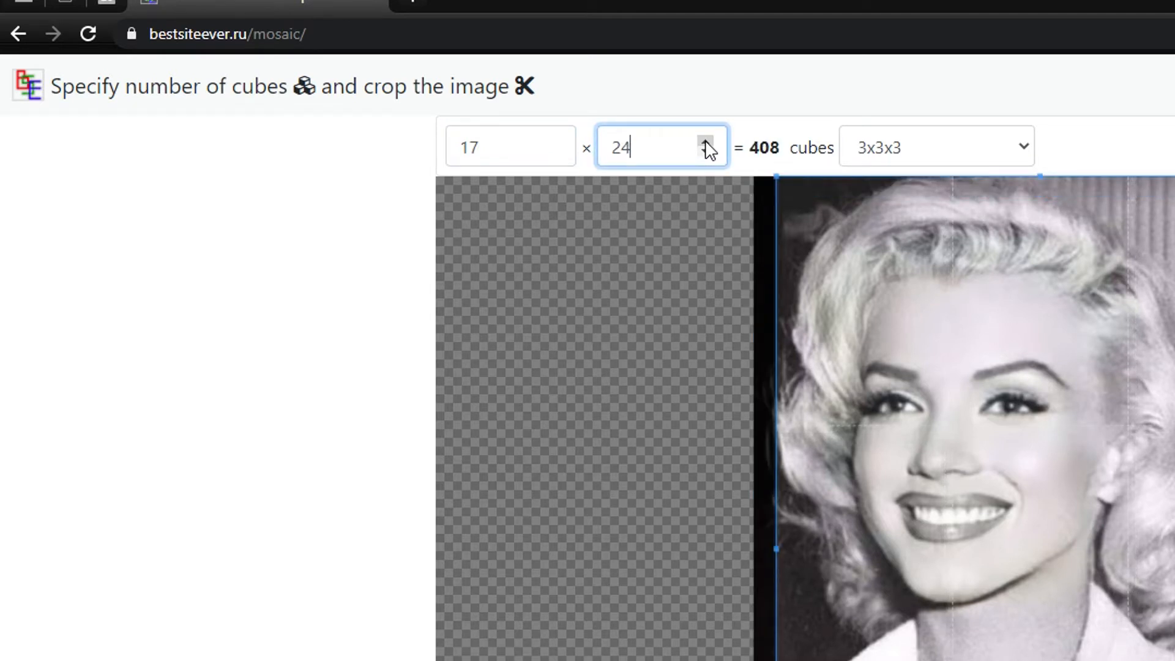
{"action": "left_click", "coordinate": [554, 152]}
{"action": "left_click", "coordinate": [554, 142]}
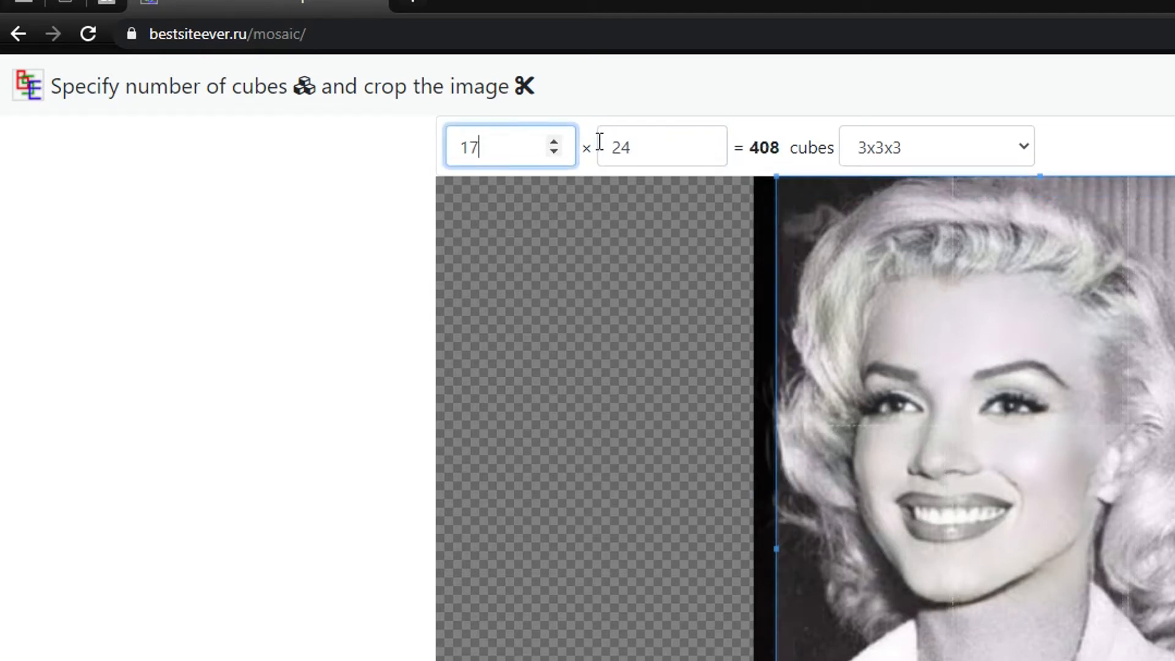
{"action": "left_click", "coordinate": [705, 152]}
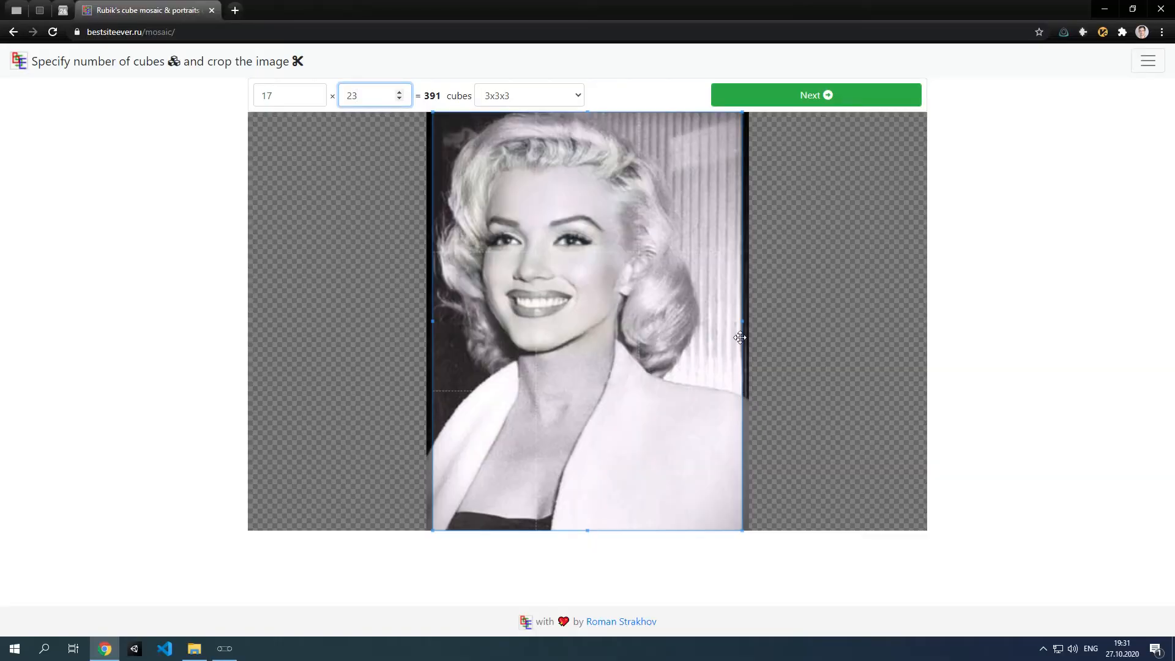
Crop the portrait tightly around the woman's face and hair, and proceed to the mosaic variants.
{"action": "left_click_drag", "start_coordinate": [743, 323], "coordinate": [664, 318]}
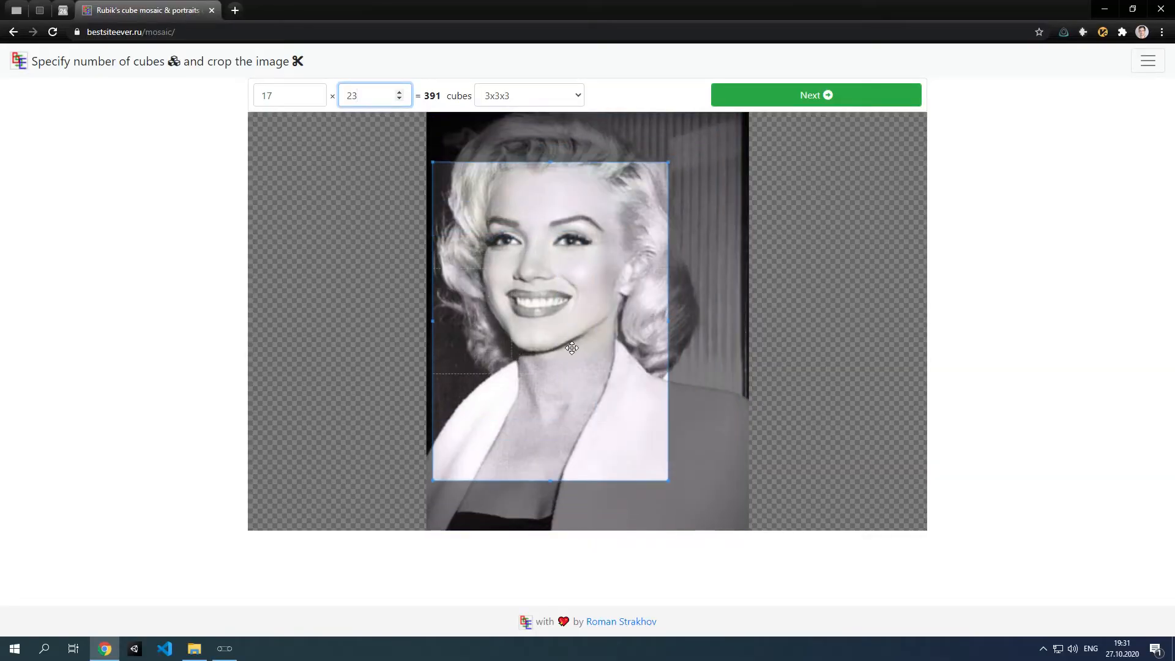
{"action": "left_click_drag", "start_coordinate": [572, 347], "coordinate": [575, 289]}
{"action": "left_click_drag", "start_coordinate": [670, 431], "coordinate": [598, 330]}
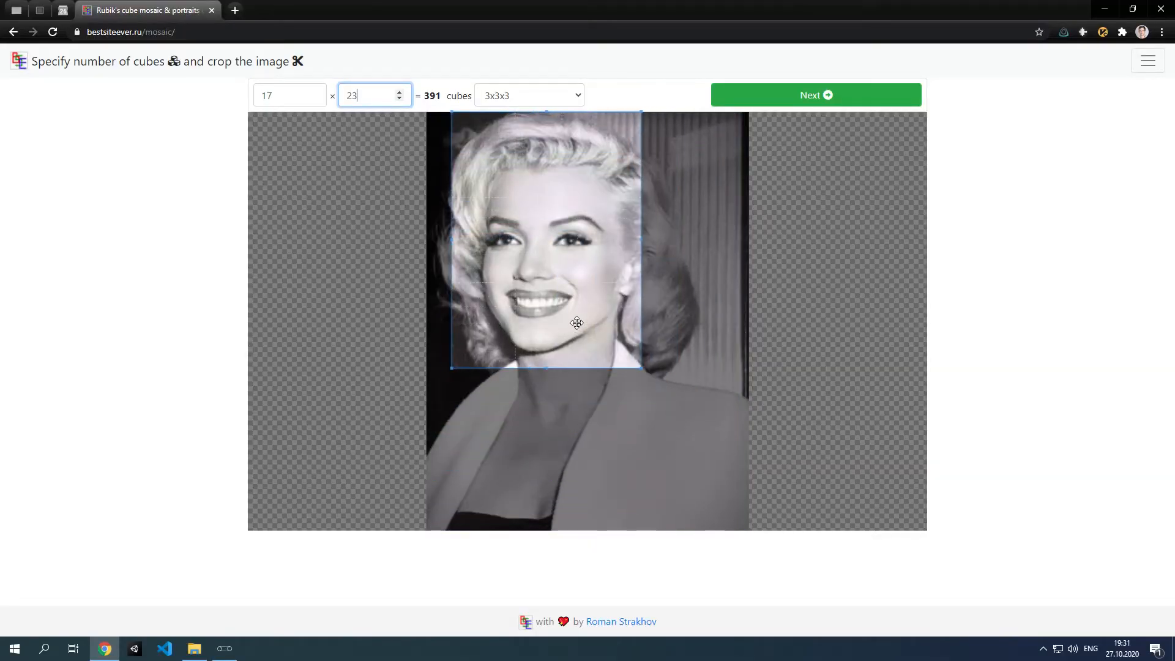
{"action": "left_click", "coordinate": [777, 105]}
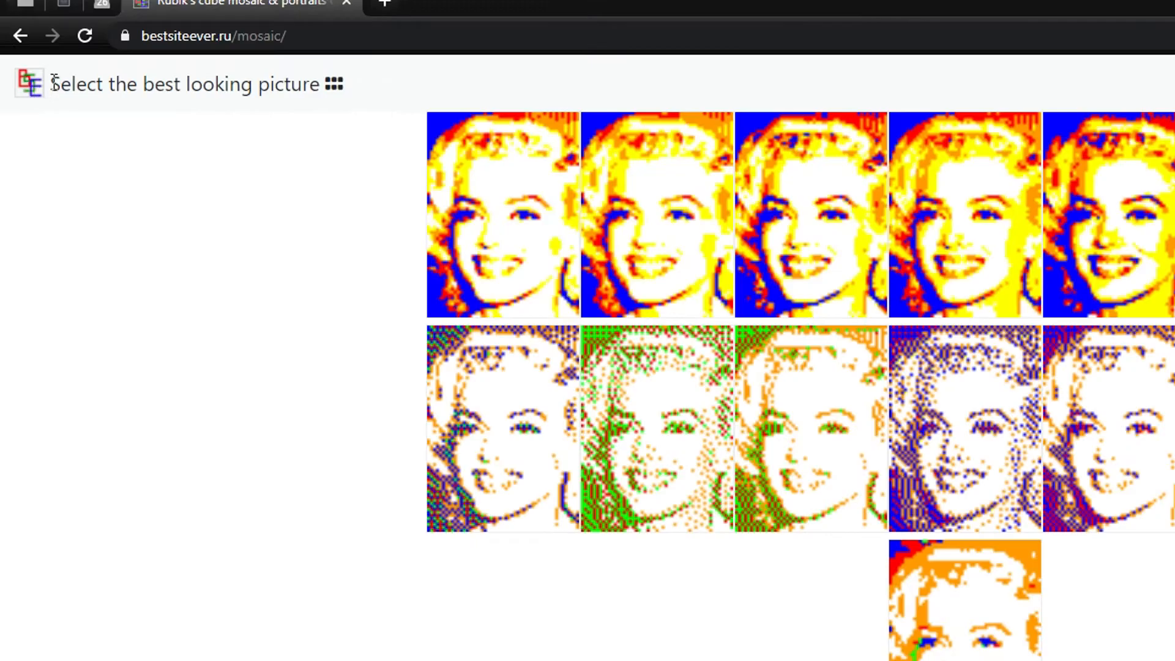
Choose the first blue, red, orange and yellow variant as the best looking picture.
{"action": "left_click_drag", "start_coordinate": [35, 61], "coordinate": [115, 59]}
{"action": "left_click_drag", "start_coordinate": [187, 82], "coordinate": [322, 84]}
{"action": "left_click", "coordinate": [352, 167]}
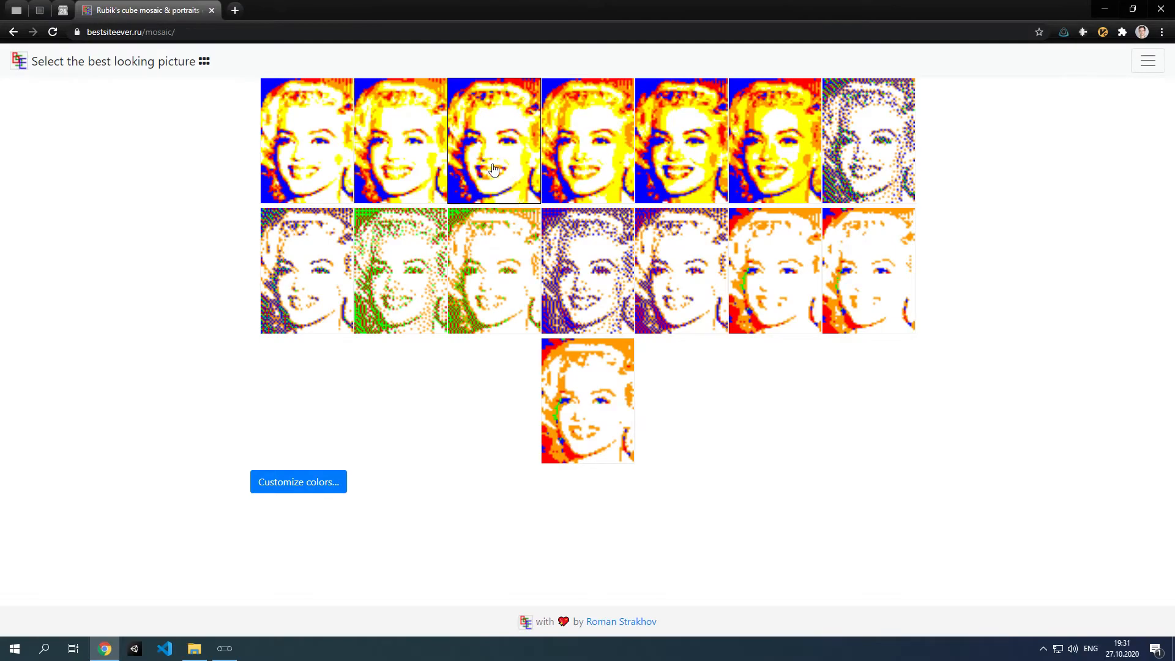
{"action": "left_click", "coordinate": [300, 147]}
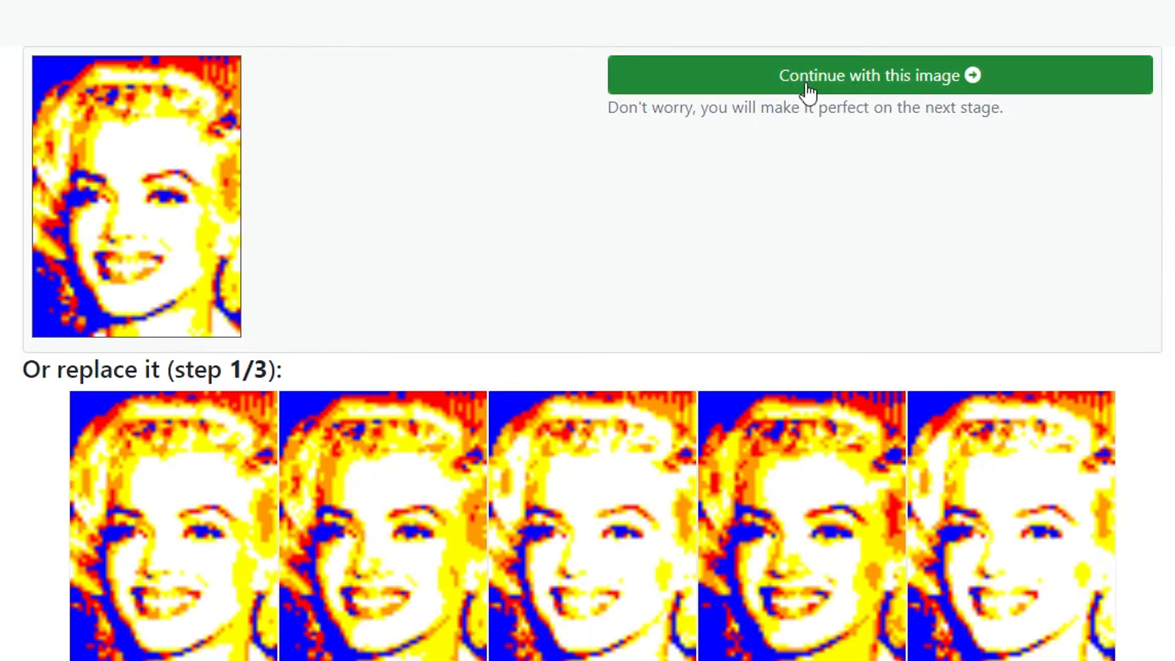
Replace the picture with the second variant of the first row, refine it with the fourth of the second row, and continue with that image.
{"action": "left_click_drag", "start_coordinate": [244, 271], "coordinate": [317, 272]}
{"action": "left_click_drag", "start_coordinate": [146, 372], "coordinate": [186, 370]}
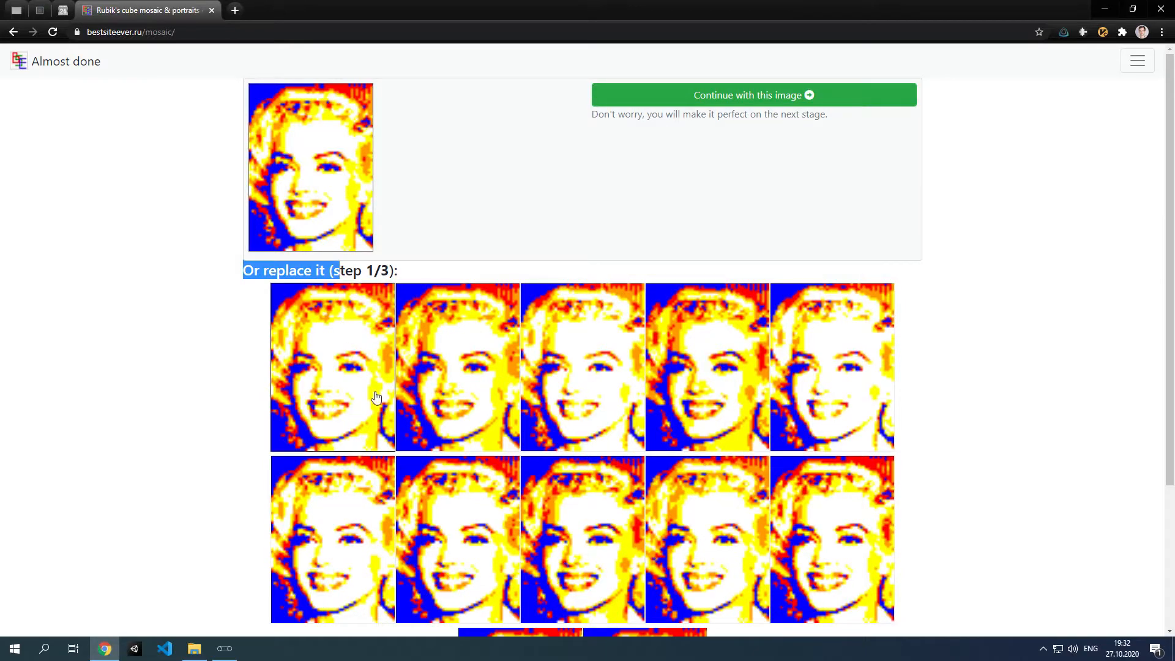
{"action": "left_click", "coordinate": [495, 420]}
{"action": "scroll", "coordinate": [401, 280], "scroll_direction": "down", "scroll_amount": 2}
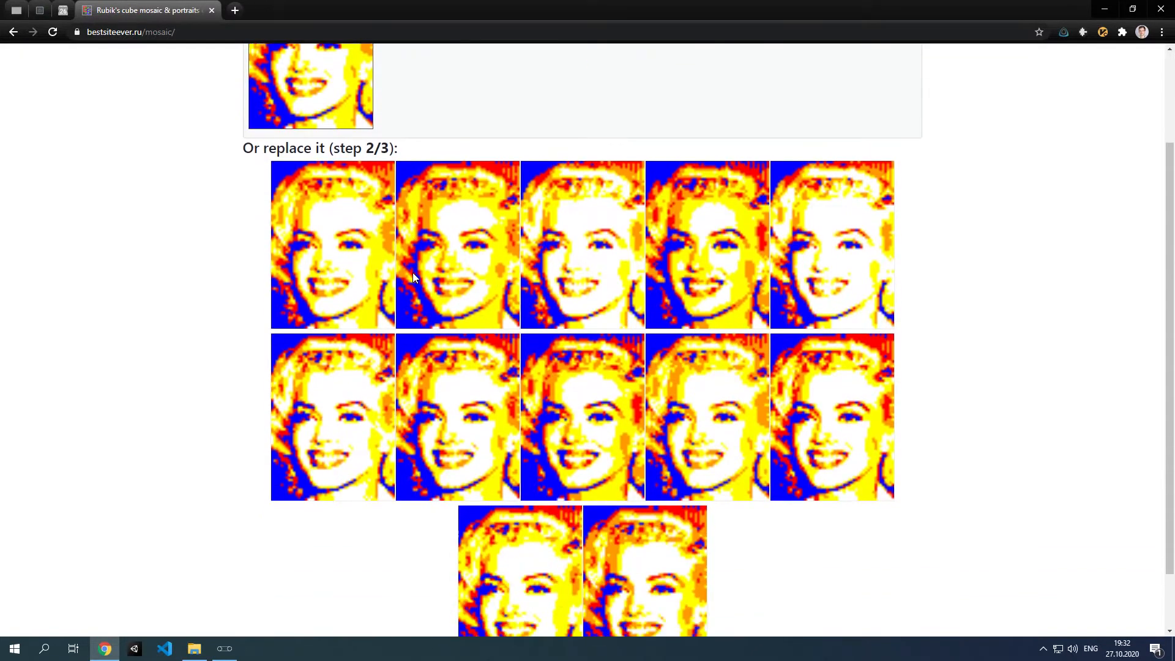
{"action": "left_click", "coordinate": [708, 436]}
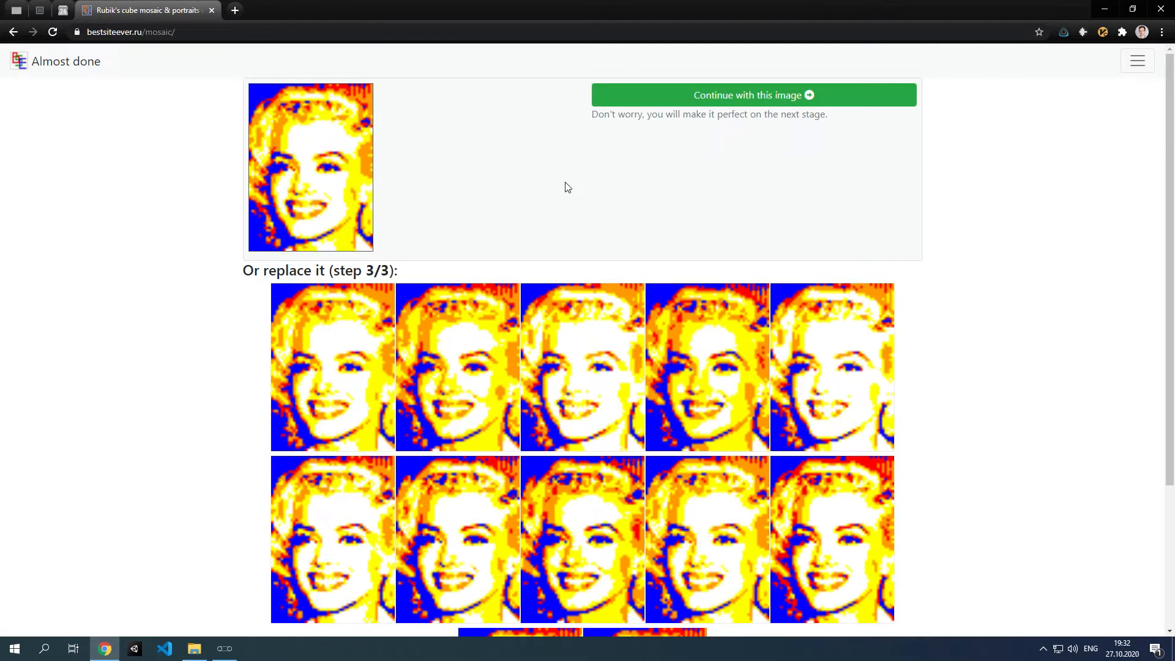
{"action": "left_click", "coordinate": [758, 98]}
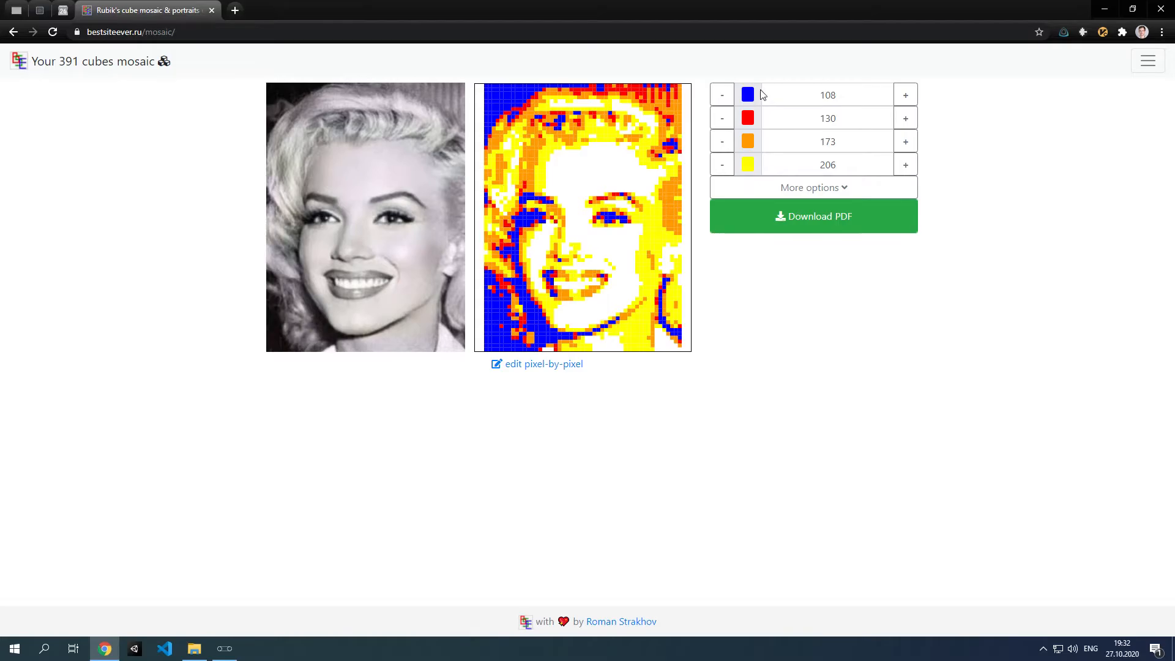
Adjust the mosaic's color thresholds to blue 107, red 131, orange 171 and yellow 203.
{"action": "left_click", "coordinate": [722, 95]}
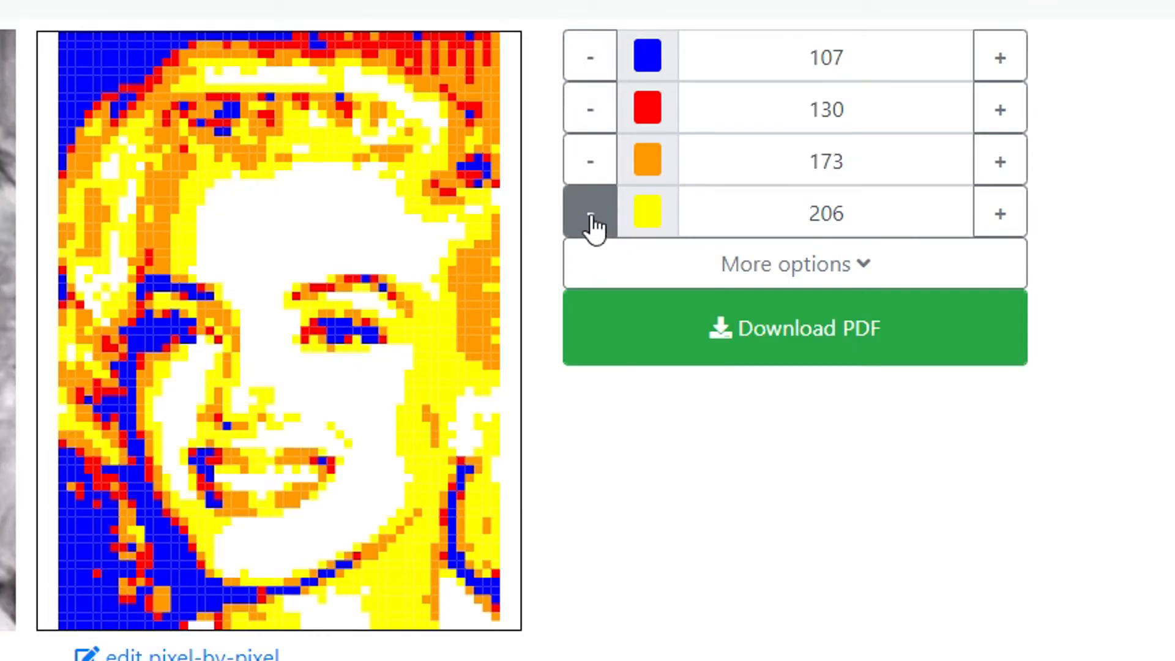
{"action": "left_click", "coordinate": [591, 223]}
{"action": "left_click", "coordinate": [591, 223]}
{"action": "left_click", "coordinate": [590, 224]}
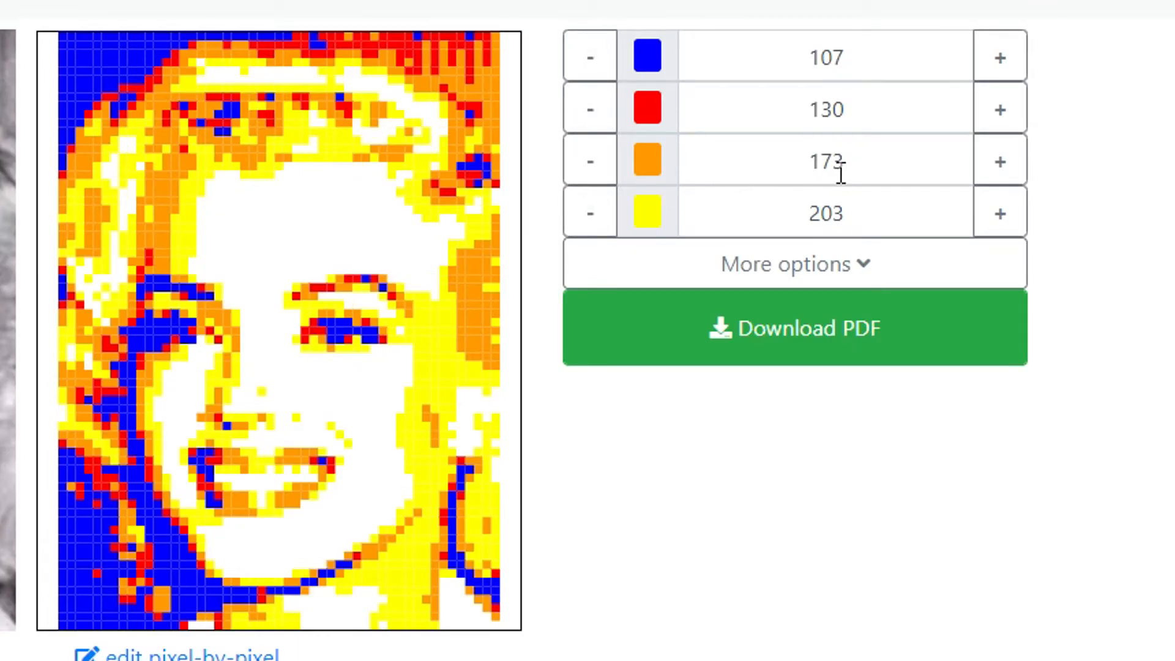
{"action": "left_click", "coordinate": [591, 174]}
{"action": "left_click", "coordinate": [591, 174]}
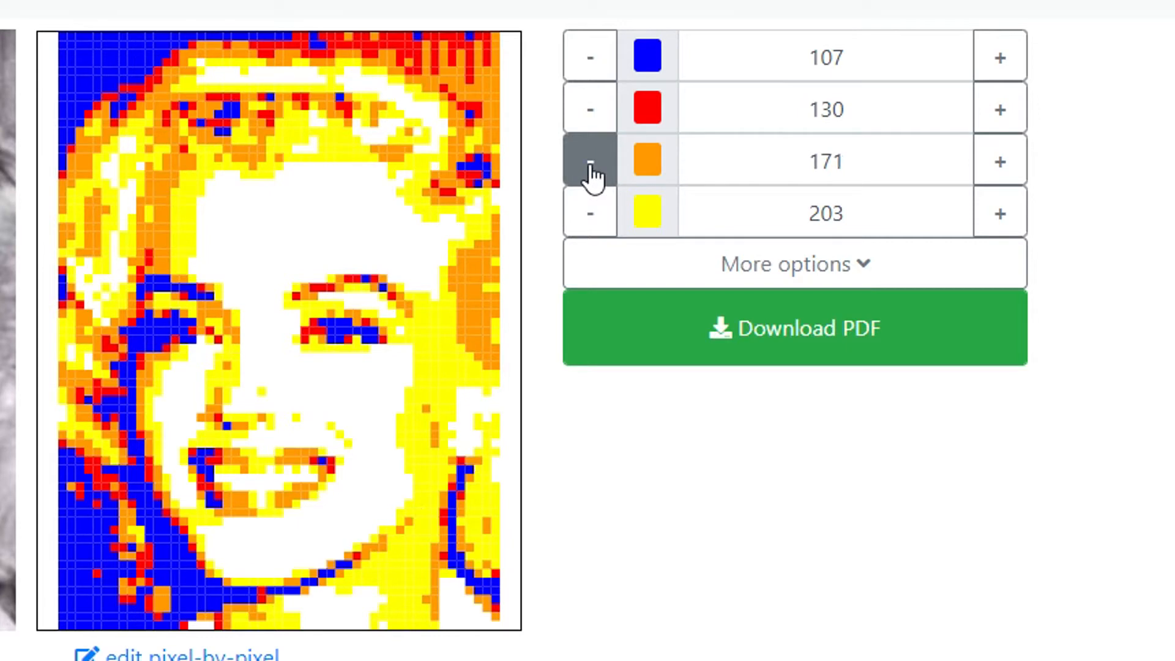
{"action": "left_click", "coordinate": [1002, 114]}
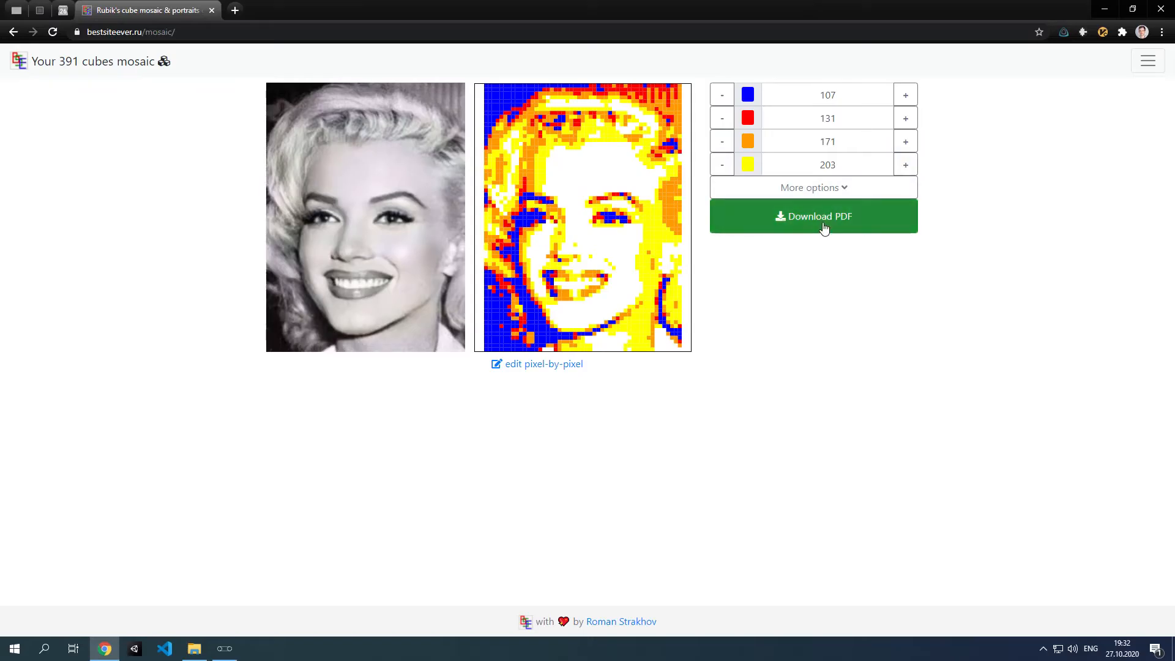
Download the finished mosaic as a PDF and open the file.
{"action": "left_click", "coordinate": [824, 229]}
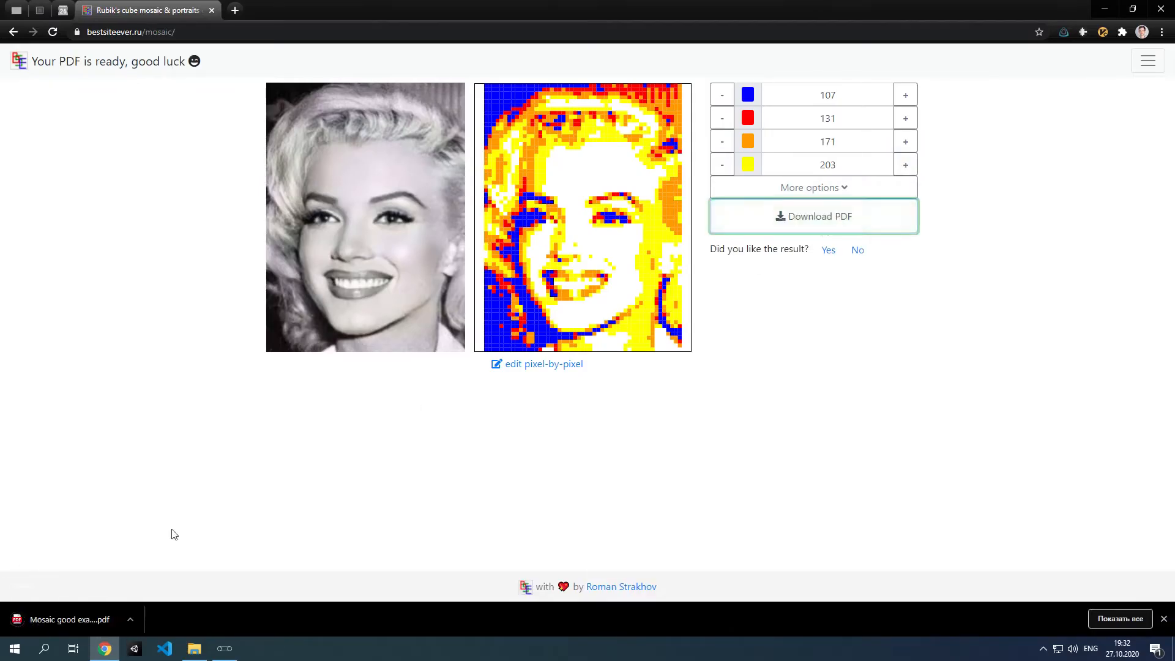
{"action": "left_click", "coordinate": [73, 619]}
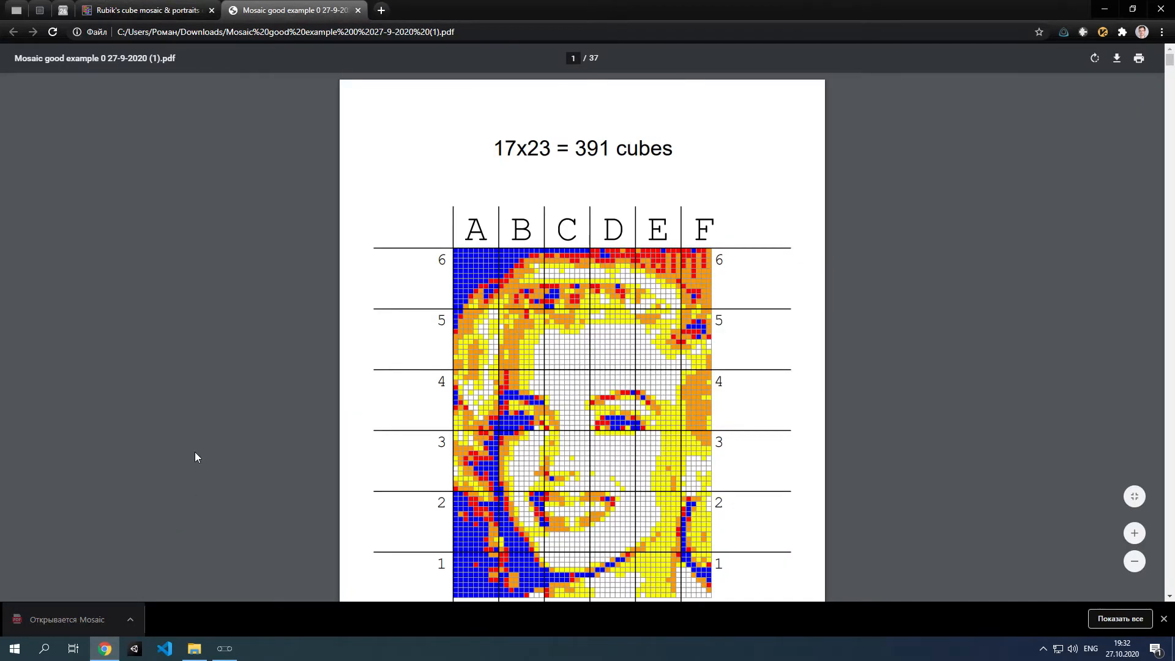
Examine the PDF's overview page, its A1, B1 and A2 section pages, and the note on nearly-solved cubes.
{"action": "scroll", "coordinate": [412, 395], "scroll_direction": "down", "scroll_amount": 2}
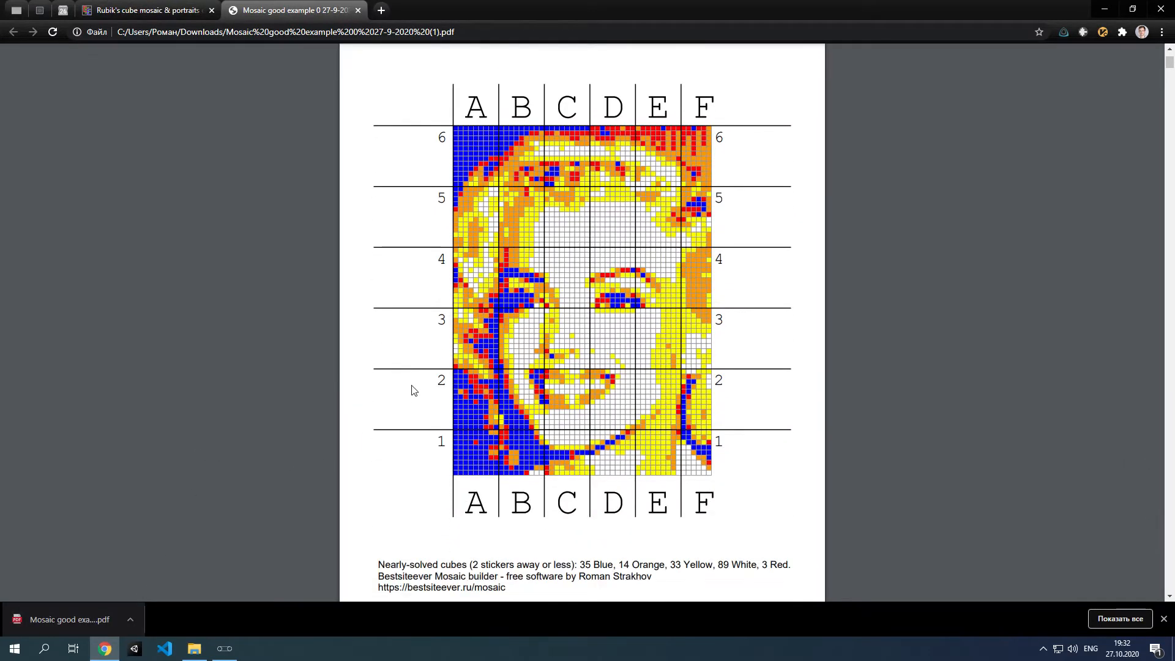
{"action": "scroll", "coordinate": [528, 325], "scroll_direction": "down", "scroll_amount": 18}
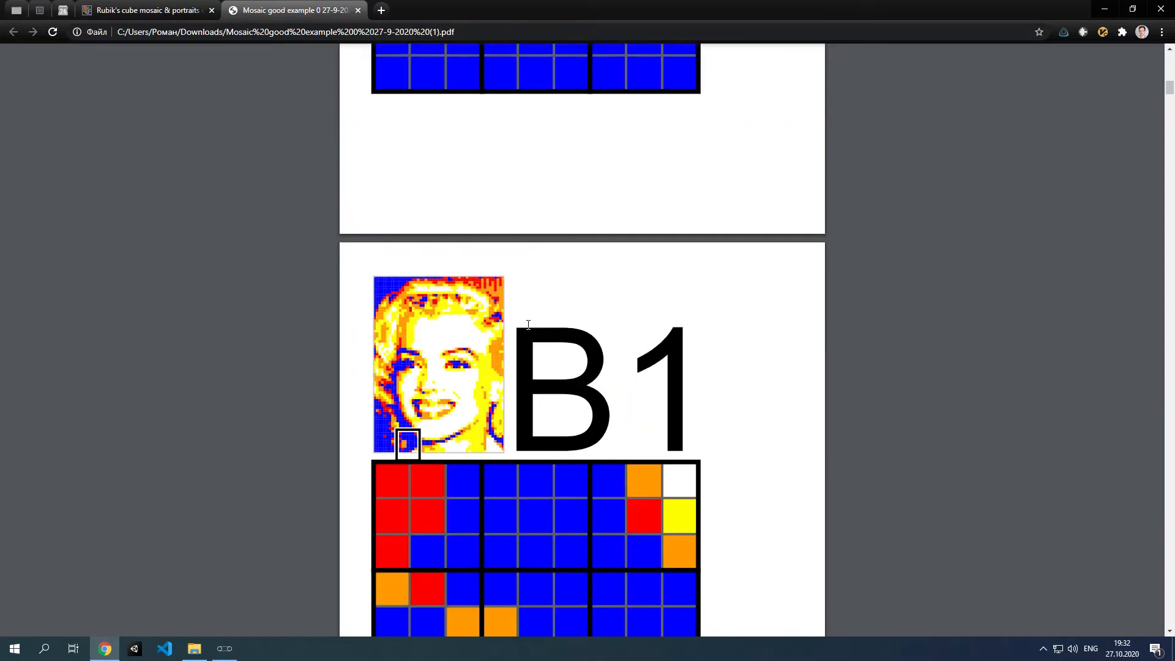
{"action": "scroll", "coordinate": [528, 325], "scroll_direction": "down", "scroll_amount": 20}
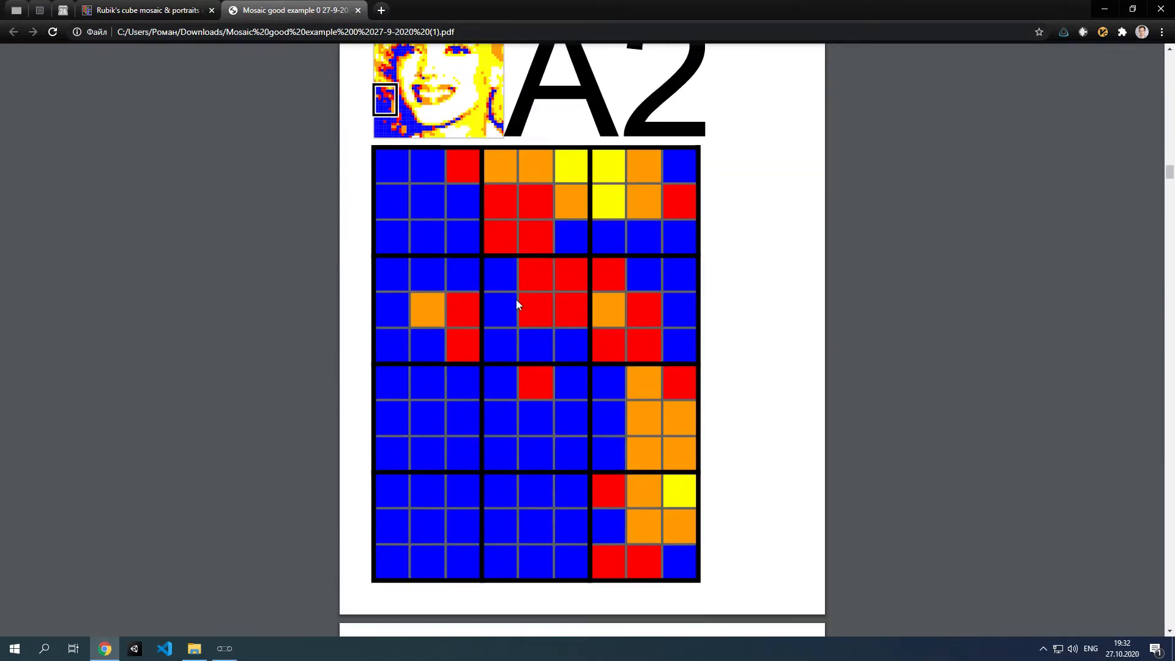
{"action": "scroll", "coordinate": [516, 300], "scroll_direction": "up", "scroll_amount": 20}
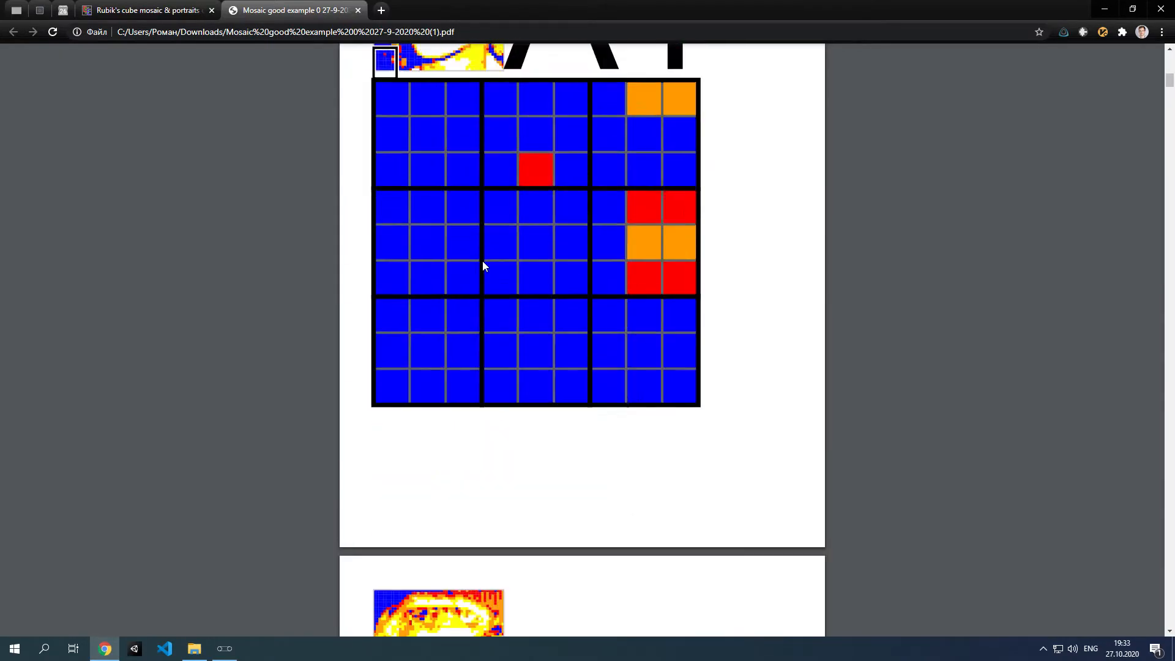
{"action": "scroll", "coordinate": [483, 261], "scroll_direction": "up", "scroll_amount": 8}
{"action": "scroll", "coordinate": [556, 406], "scroll_direction": "down", "scroll_amount": 5}
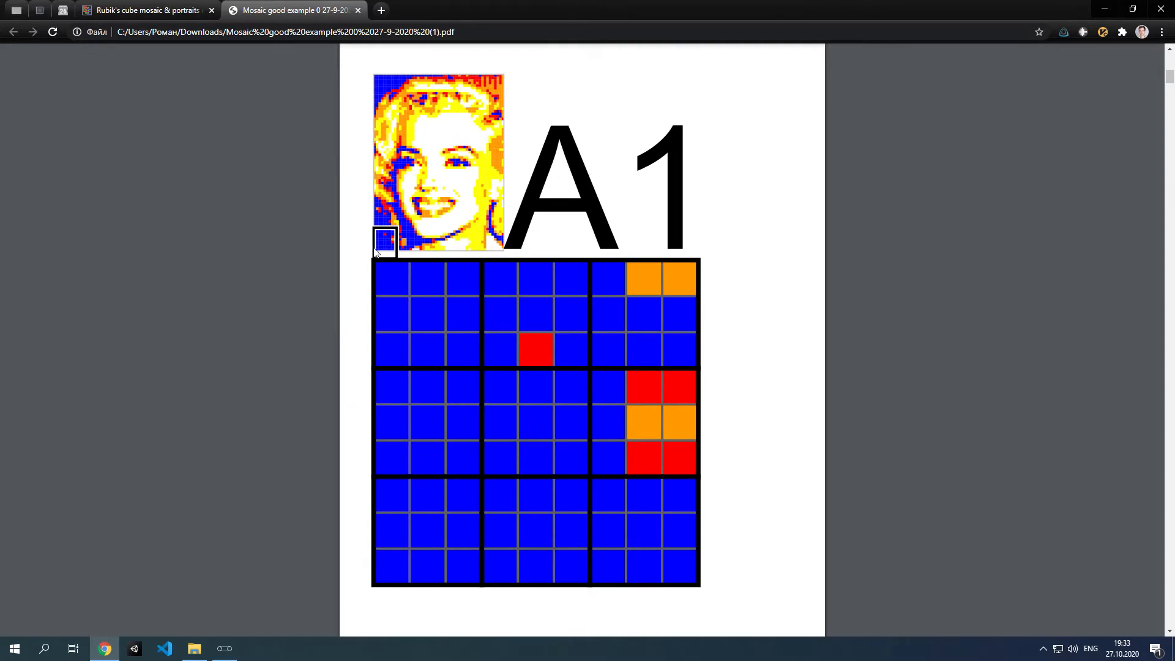
{"action": "scroll", "coordinate": [430, 296], "scroll_direction": "down", "scroll_amount": 10}
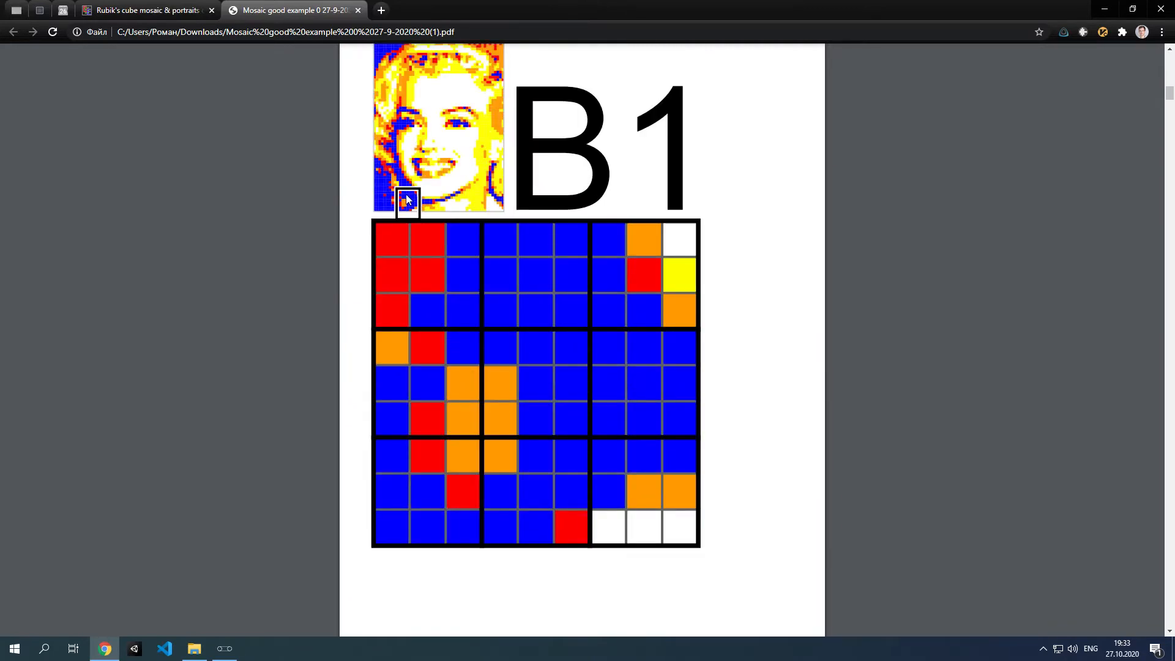
{"action": "scroll", "coordinate": [442, 399], "scroll_direction": "up", "scroll_amount": 15}
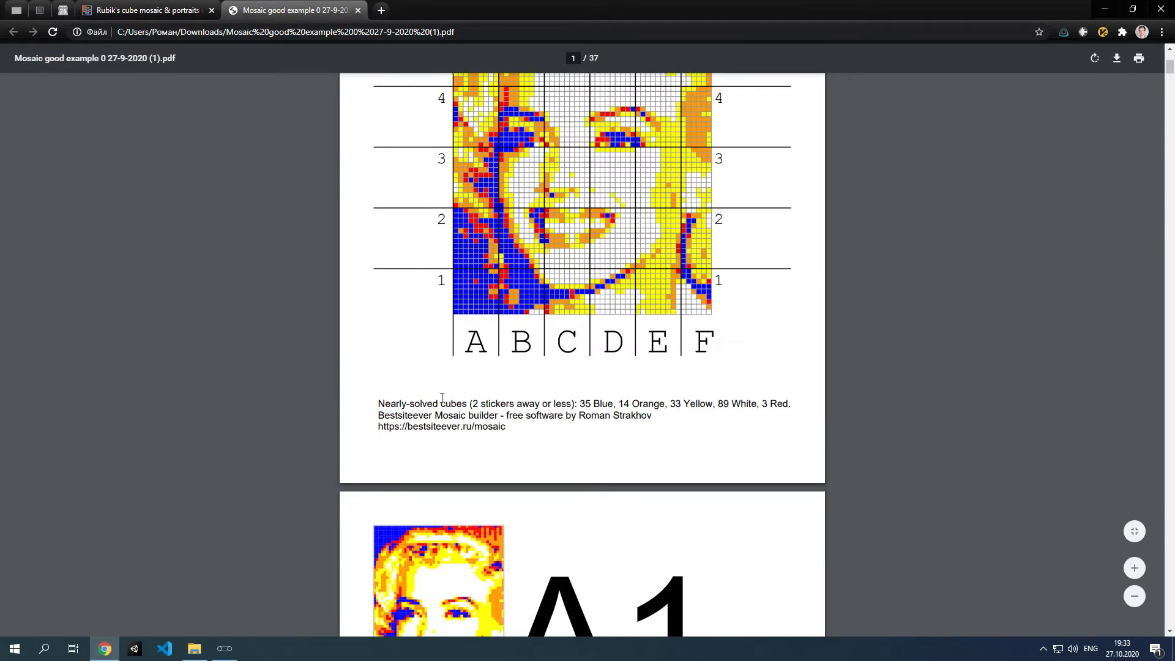
{"action": "scroll", "coordinate": [442, 398], "scroll_direction": "up", "scroll_amount": 4}
{"action": "scroll", "coordinate": [196, 419], "scroll_direction": "down", "scroll_amount": 1}
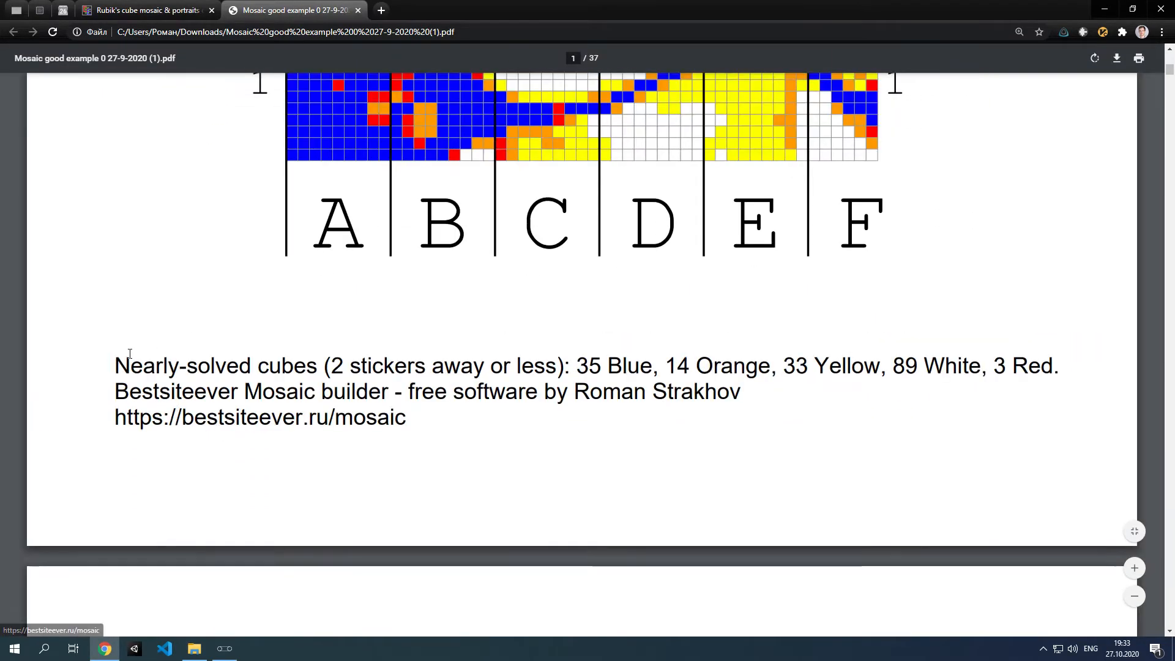
Examine the nearly-solved cube counts and the mosaic overview in the PDF, and close the file.
{"action": "left_click_drag", "start_coordinate": [577, 366], "coordinate": [773, 366]}
{"action": "scroll", "coordinate": [633, 288], "scroll_direction": "down", "scroll_amount": 4}
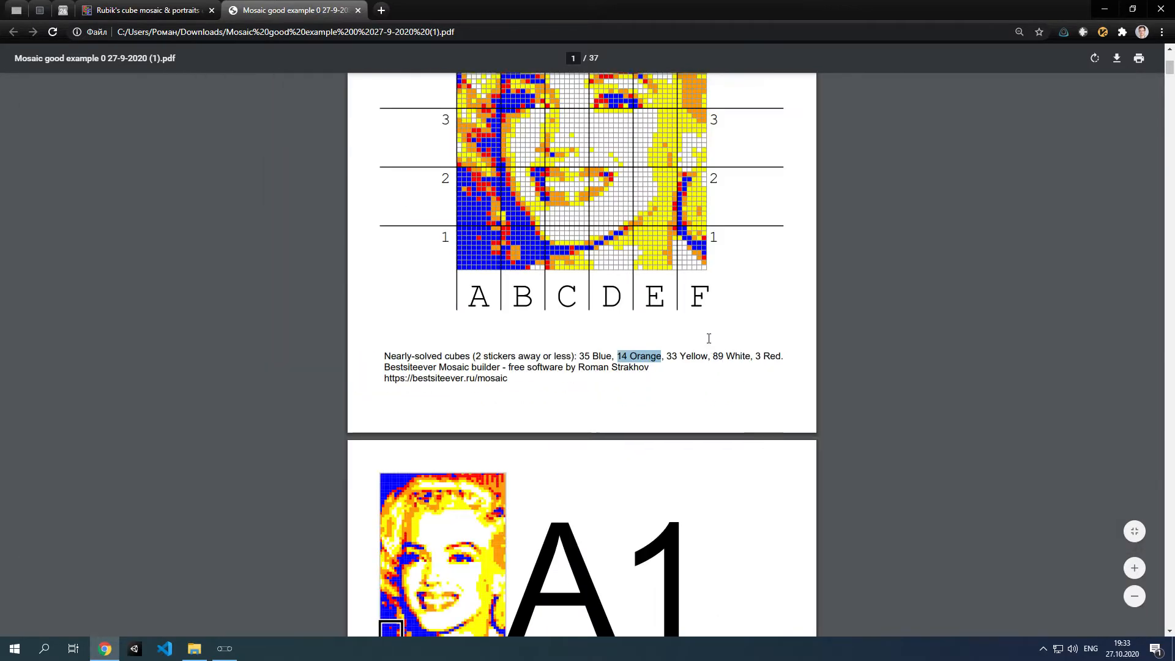
{"action": "scroll", "coordinate": [634, 287], "scroll_direction": "up", "scroll_amount": 1}
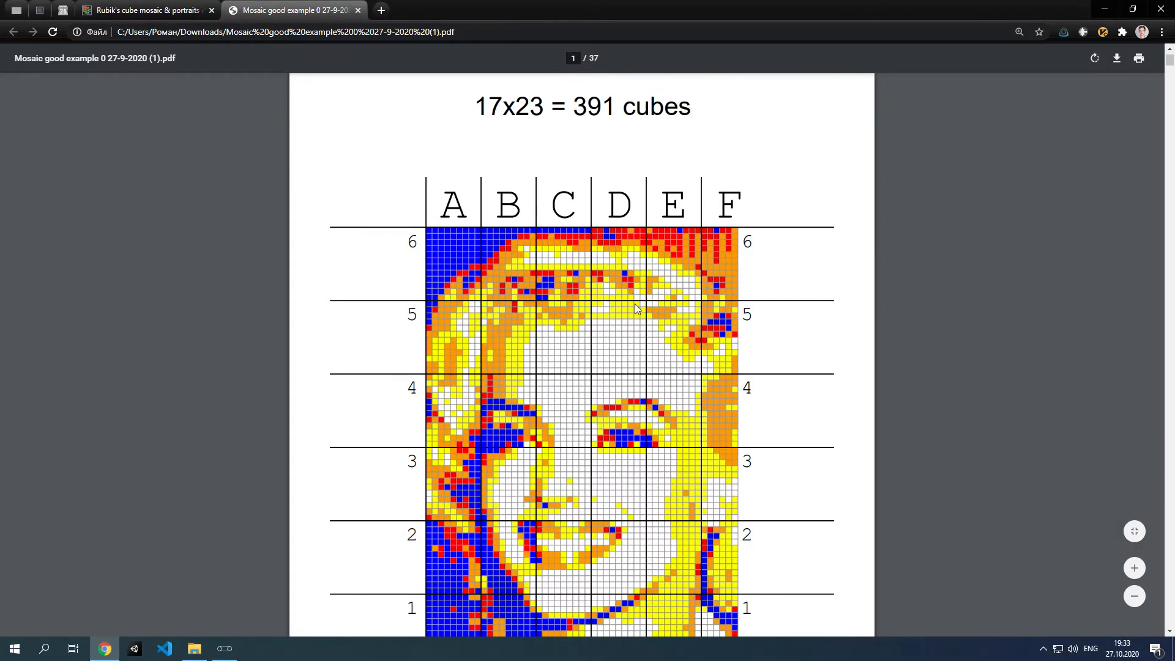
{"action": "scroll", "coordinate": [630, 294], "scroll_direction": "down", "scroll_amount": 2}
{"action": "key", "text": "ctrl+w"}
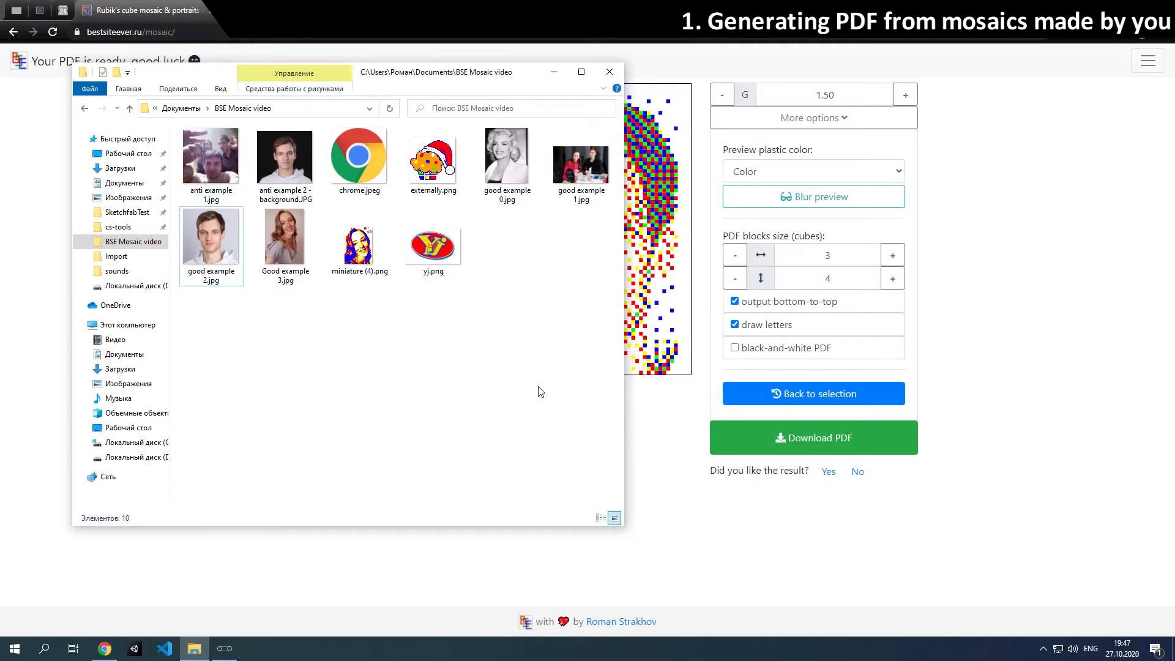
Inspect the picture externally.png enlarged in the image viewer, and close it.
{"action": "double_click", "coordinate": [428, 166]}
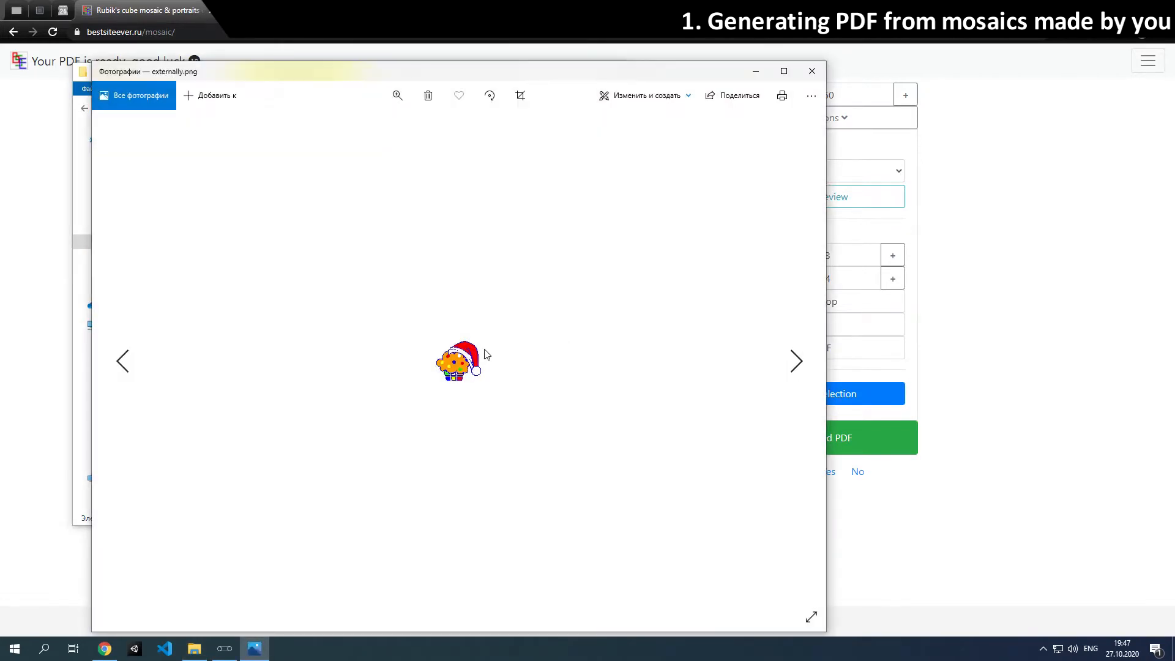
{"action": "scroll", "coordinate": [471, 367], "scroll_direction": "up", "scroll_amount": 5}
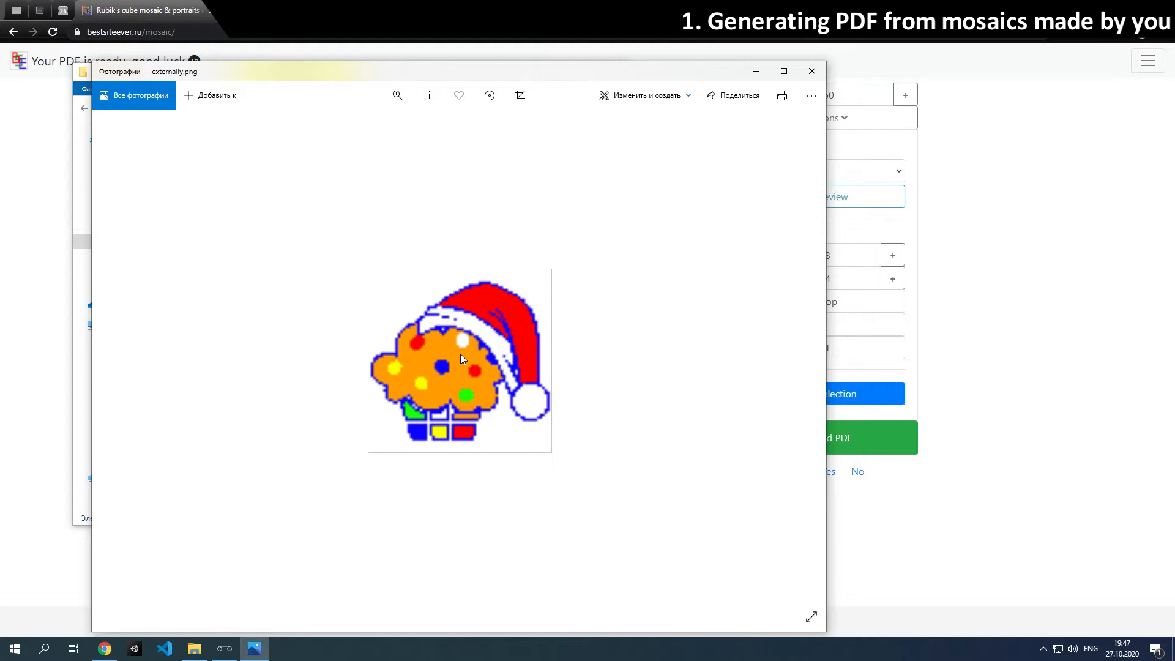
{"action": "key", "text": "alt+F4"}
{"action": "double_click", "coordinate": [417, 164]}
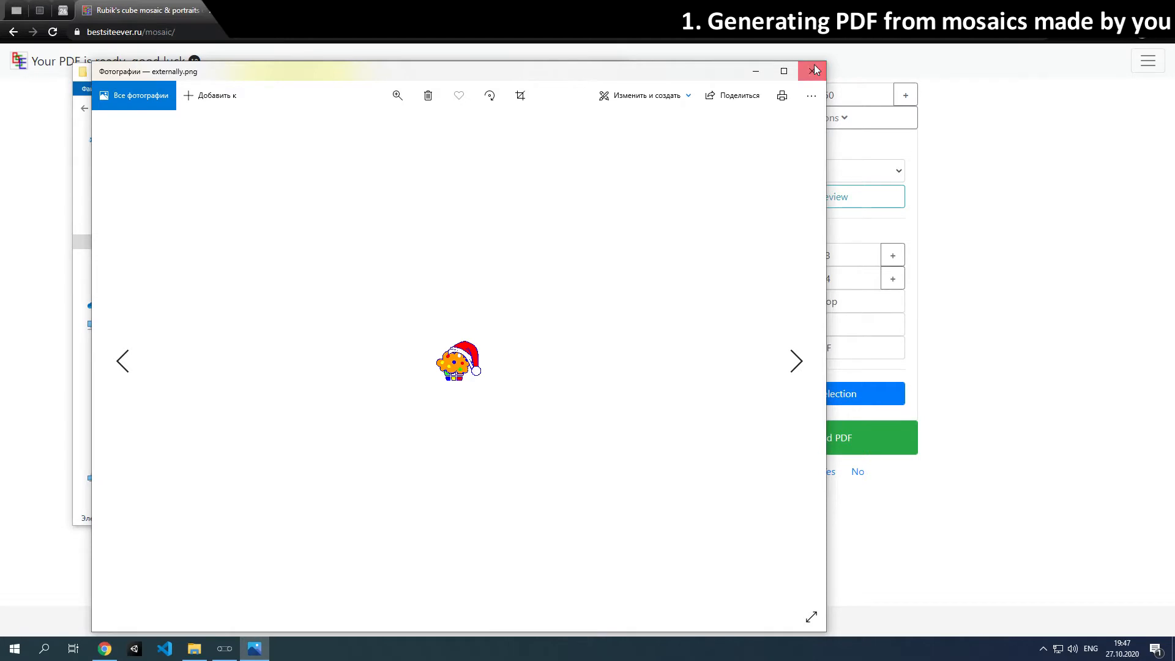
{"action": "left_click", "coordinate": [815, 70]}
Load externally.png into the mosaic builder and reset the color palette to its defaults.
{"action": "left_click_drag", "start_coordinate": [429, 165], "coordinate": [922, 249]}
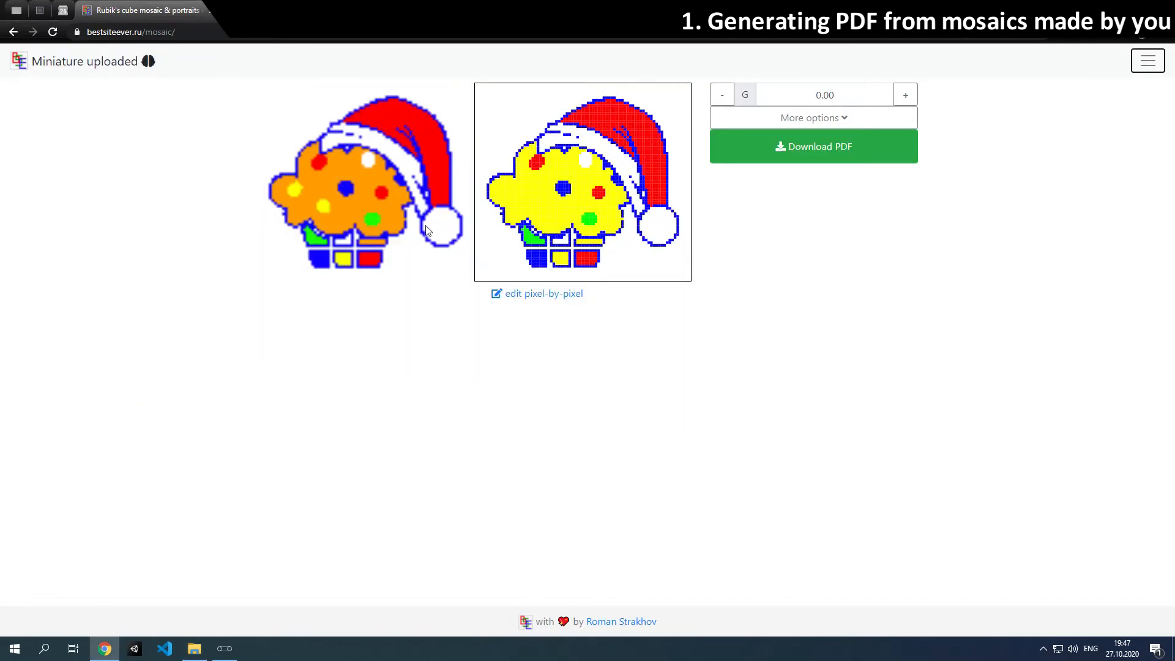
{"action": "left_click", "coordinate": [1148, 66]}
{"action": "left_click", "coordinate": [49, 108]}
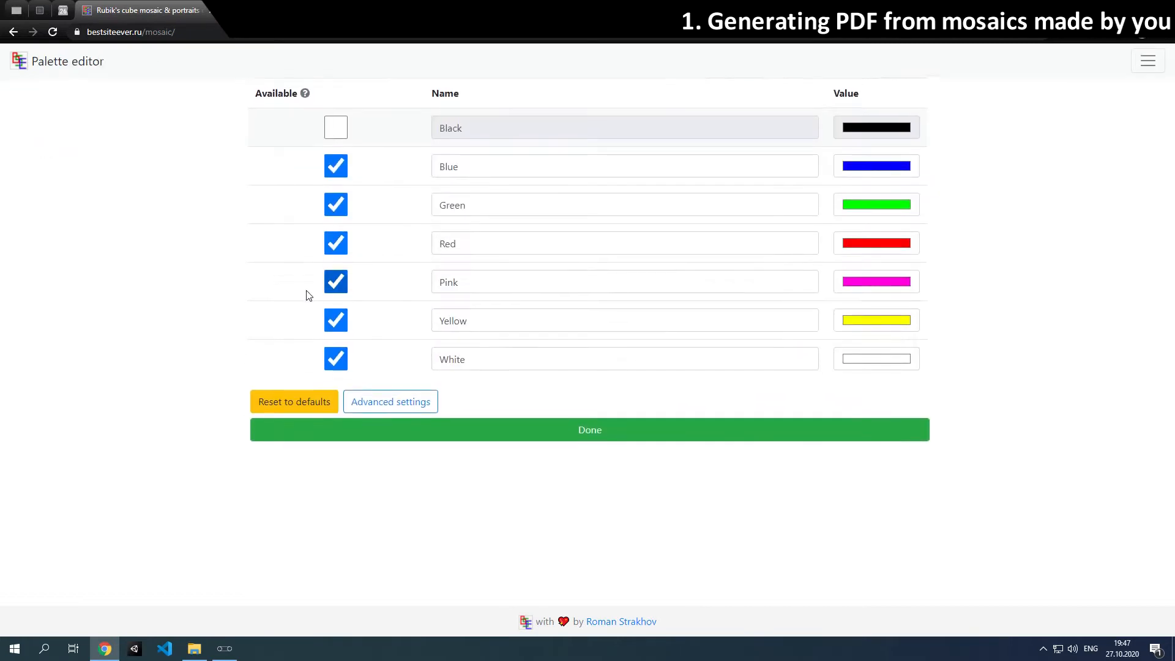
{"action": "left_click", "coordinate": [320, 406]}
{"action": "left_click", "coordinate": [649, 97]}
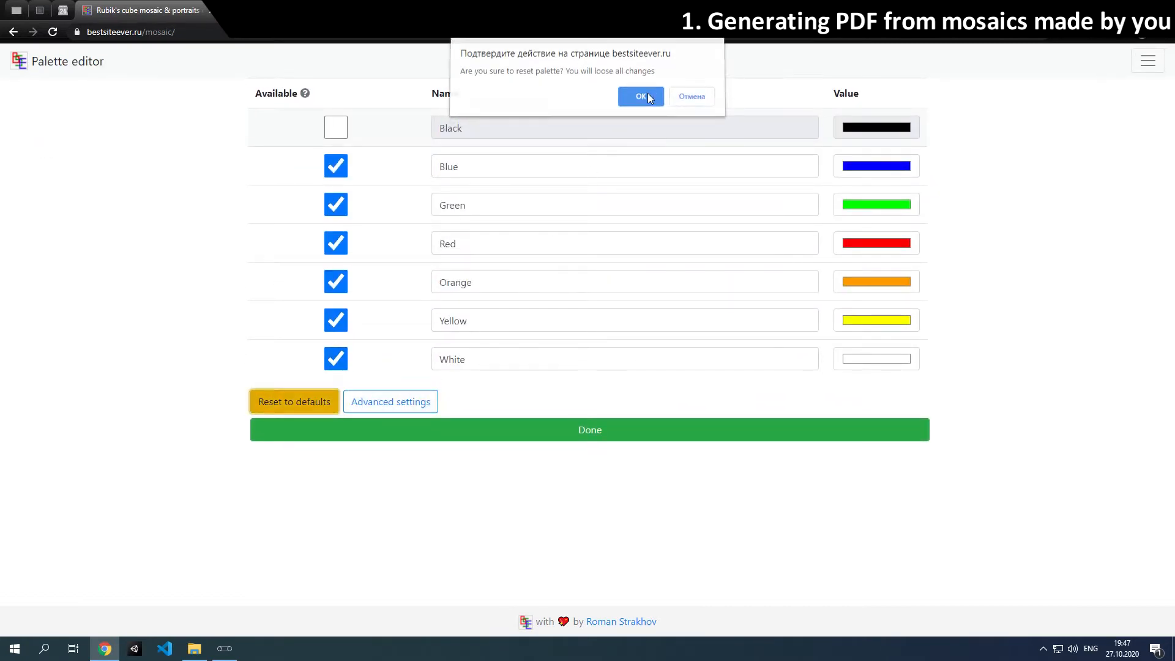
Load externally.png again with the default palette, download its mosaic as a PDF and open the file.
{"action": "left_click_drag", "start_coordinate": [435, 166], "coordinate": [836, 246]}
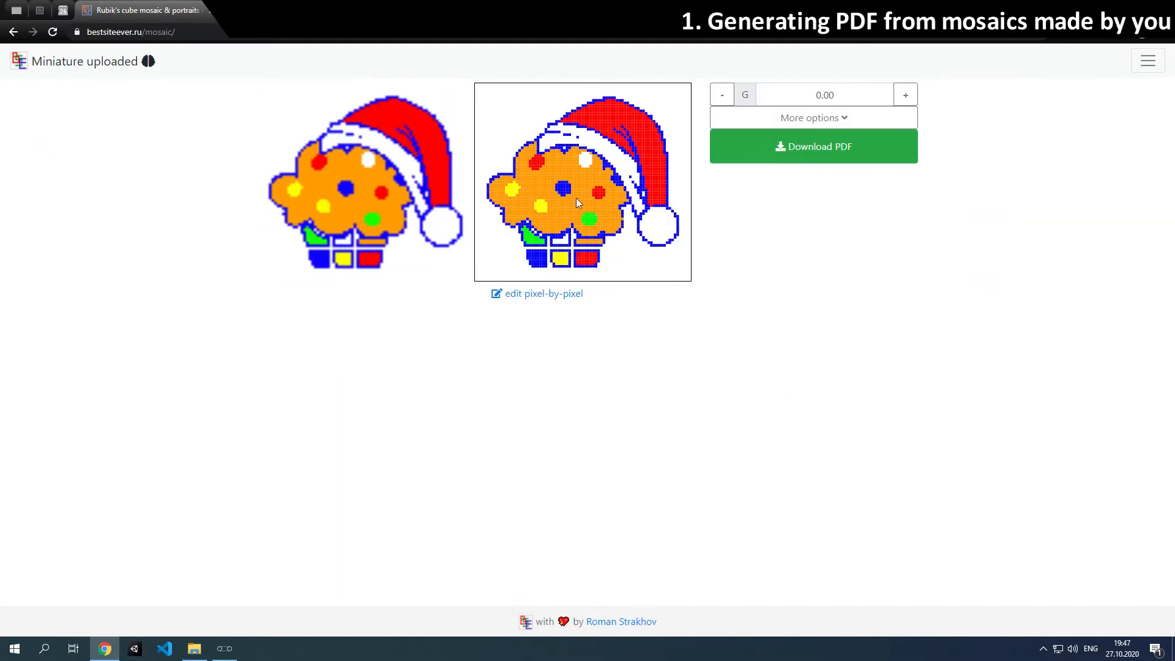
{"action": "left_click", "coordinate": [819, 148]}
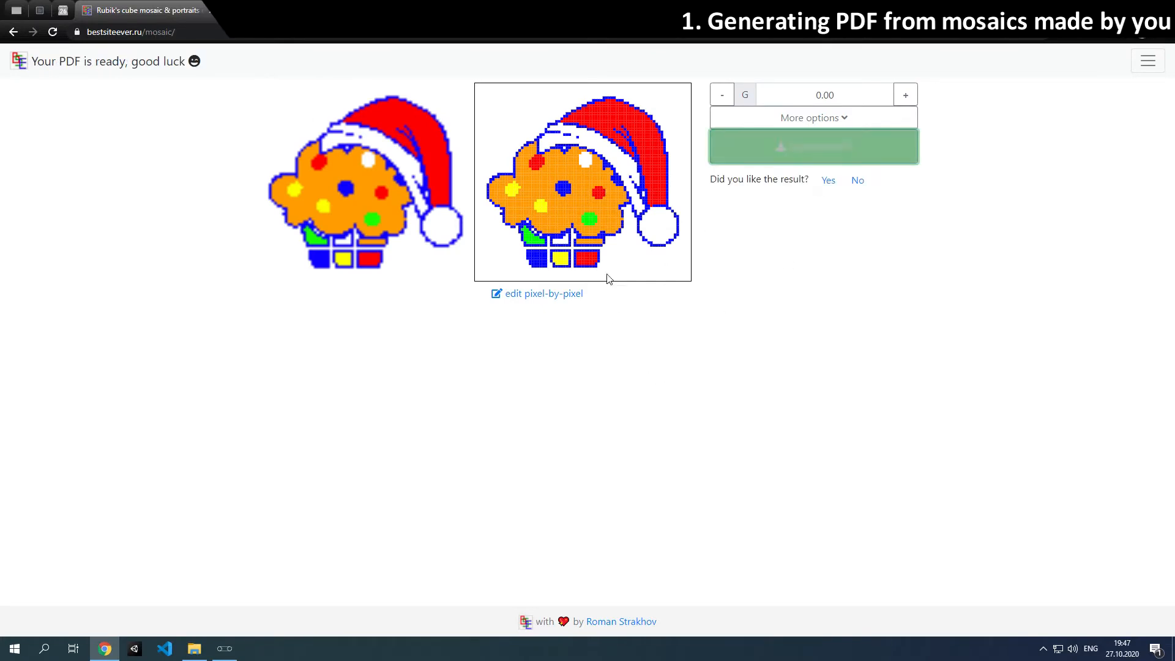
{"action": "left_click", "coordinate": [76, 618]}
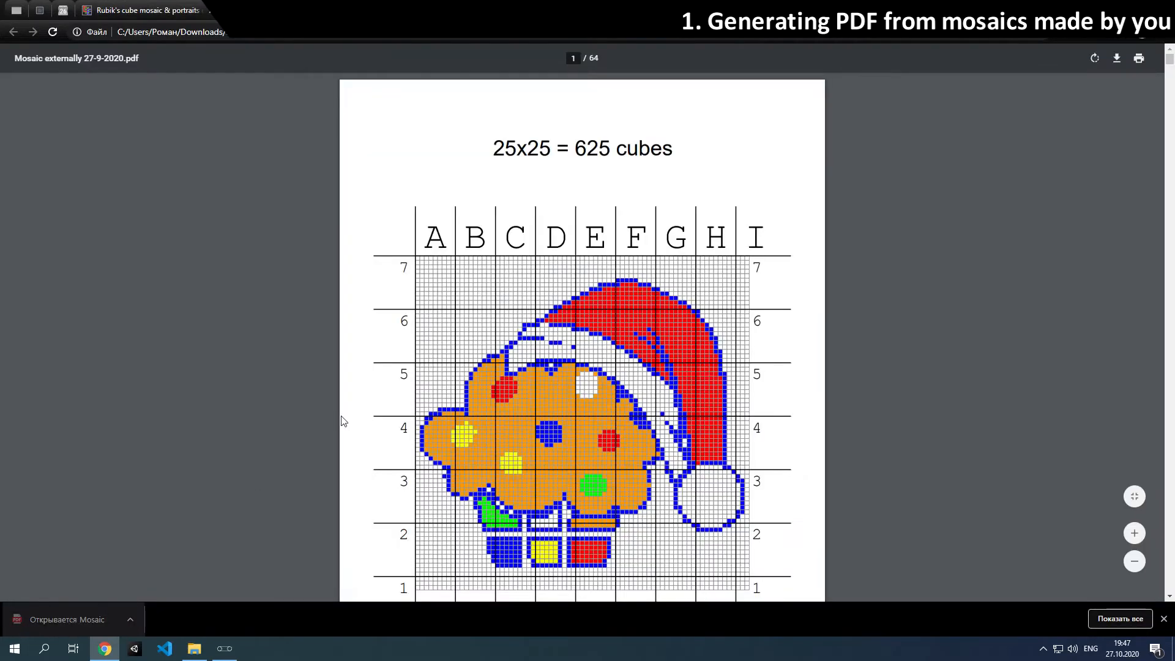
Examine the overview page, nearly-solved cubes note and A1 section of the externally.png plan.
{"action": "scroll", "coordinate": [609, 397], "scroll_direction": "down", "scroll_amount": 5}
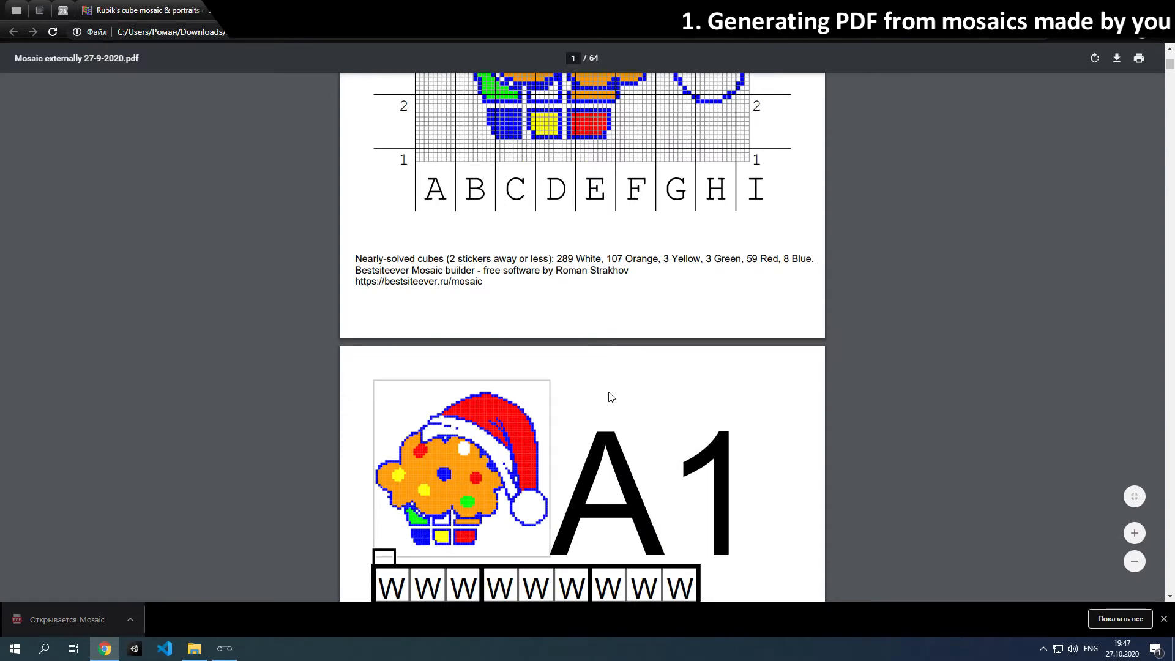
{"action": "scroll", "coordinate": [609, 397], "scroll_direction": "down", "scroll_amount": 5}
{"action": "scroll", "coordinate": [610, 396], "scroll_direction": "up", "scroll_amount": 6}
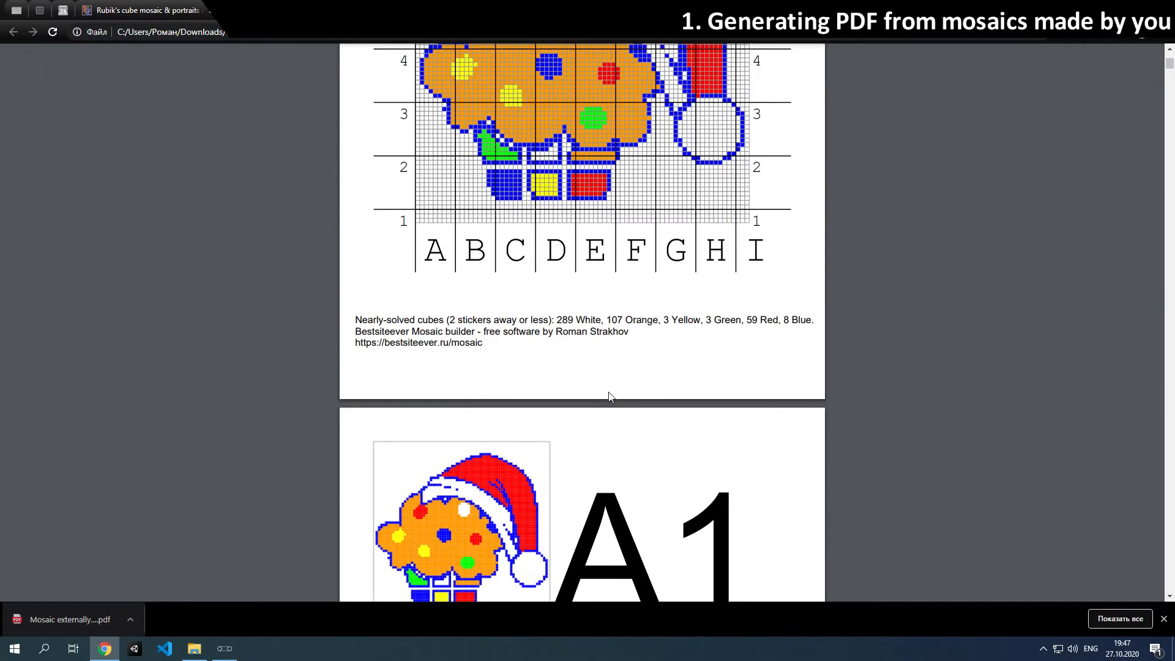
{"action": "scroll", "coordinate": [609, 396], "scroll_direction": "up", "scroll_amount": 6}
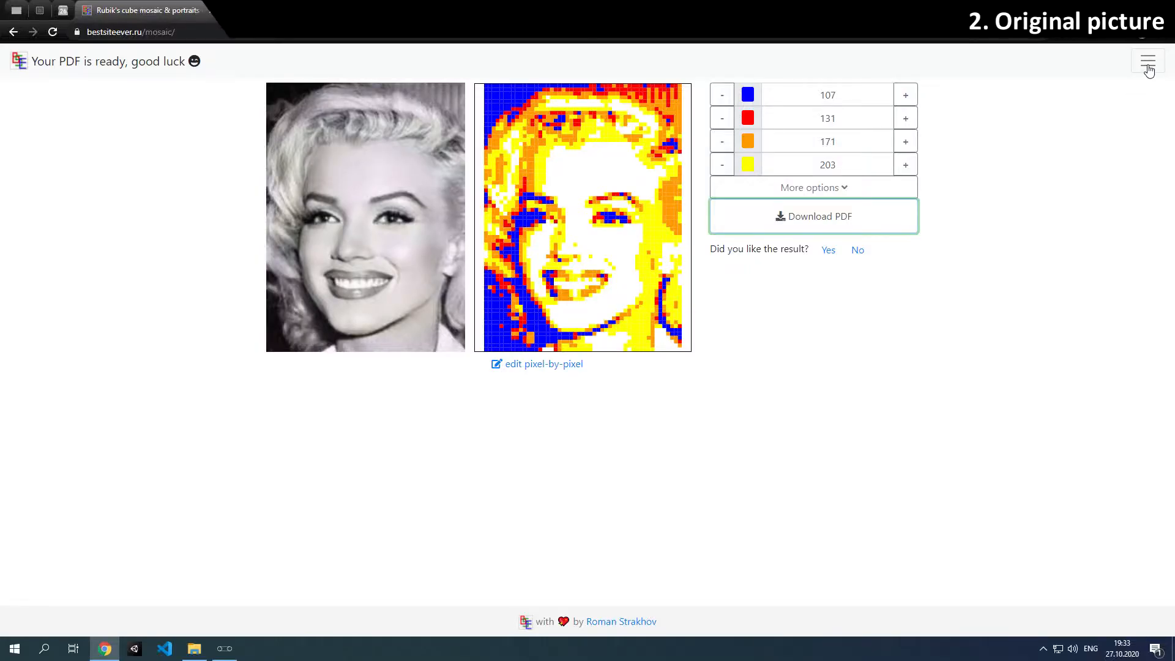
Start a new mosaic and inspect the faces in anti example 1.jpg up close.
{"action": "left_click", "coordinate": [1147, 61]}
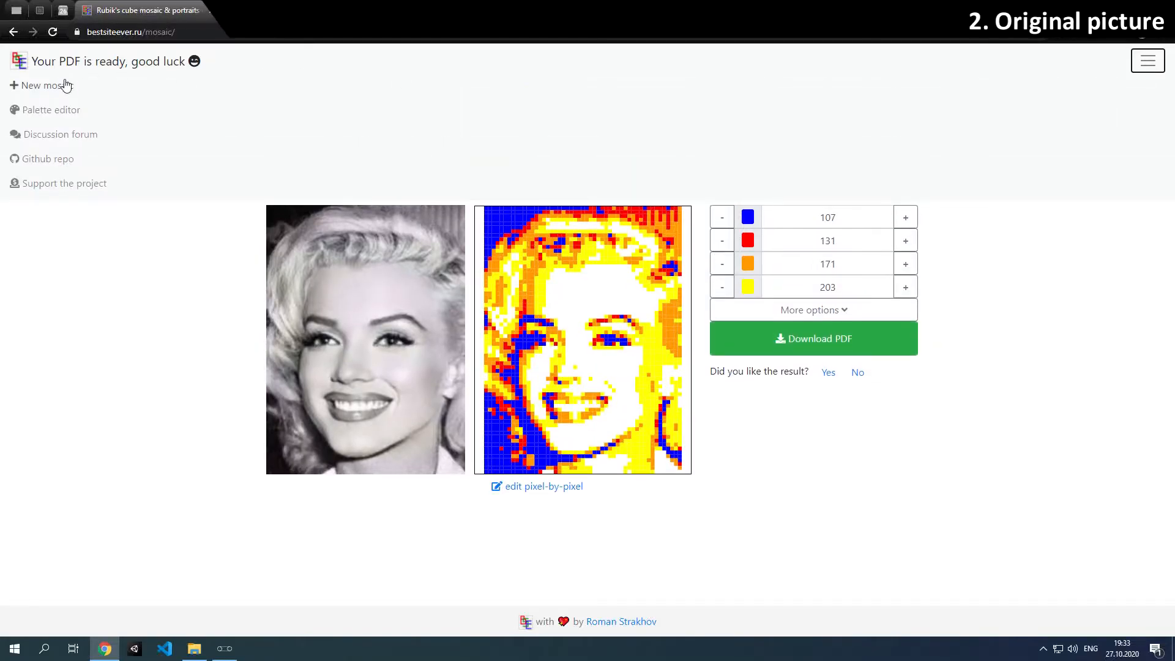
{"action": "left_click", "coordinate": [66, 85]}
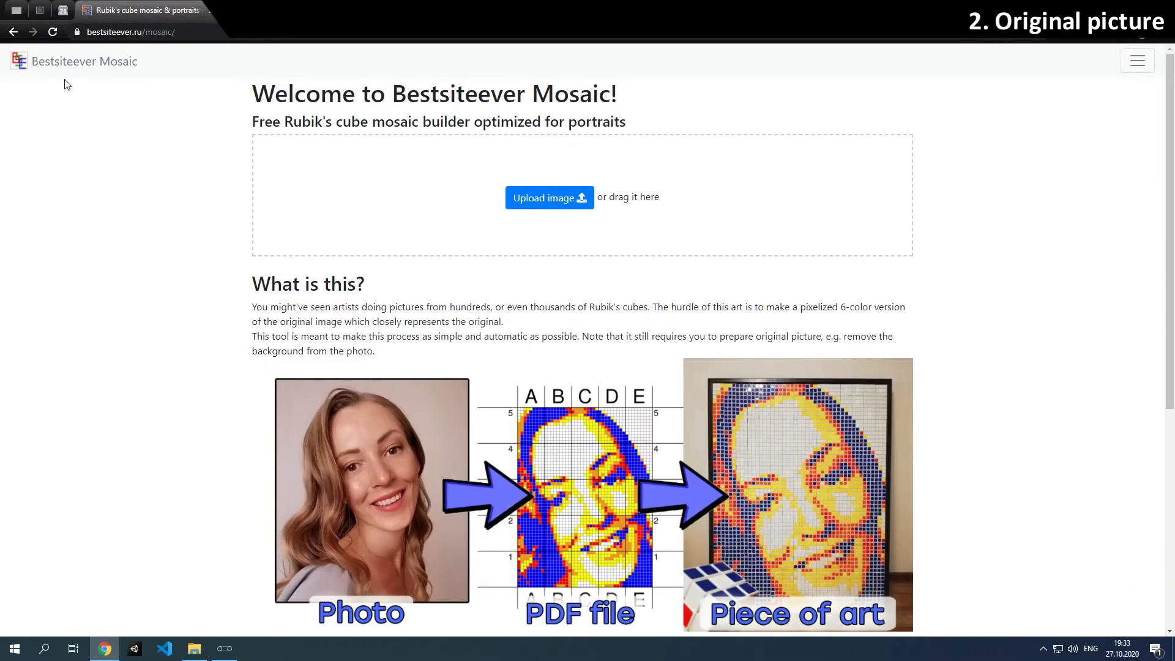
{"action": "key", "text": "alt+Tab"}
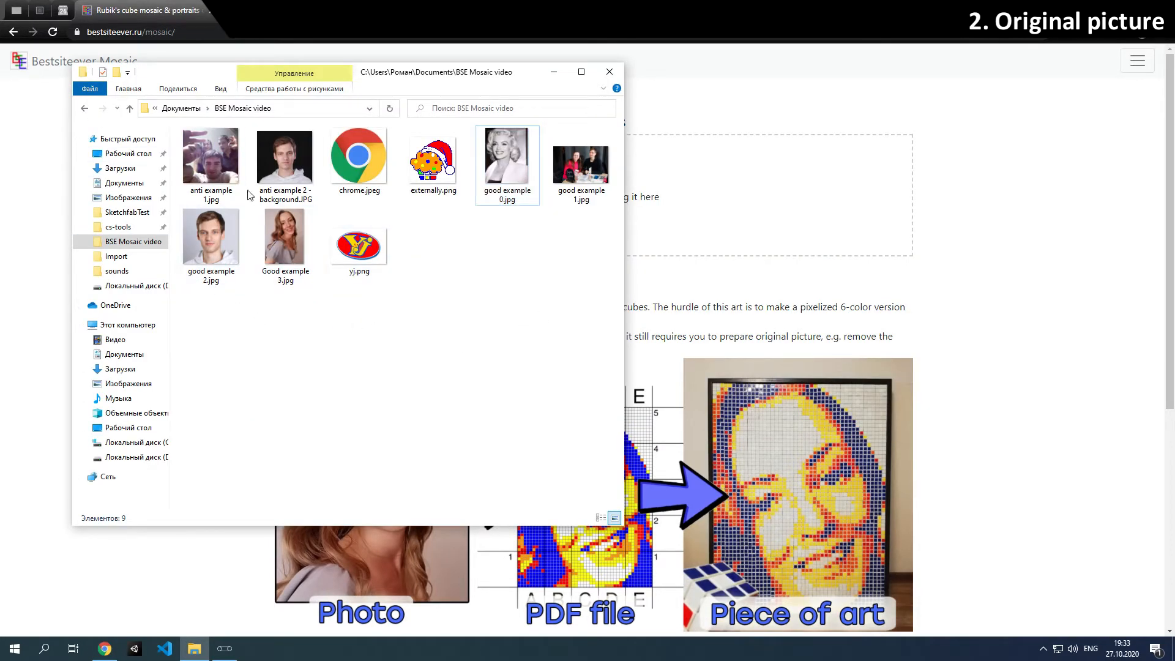
{"action": "double_click", "coordinate": [212, 171]}
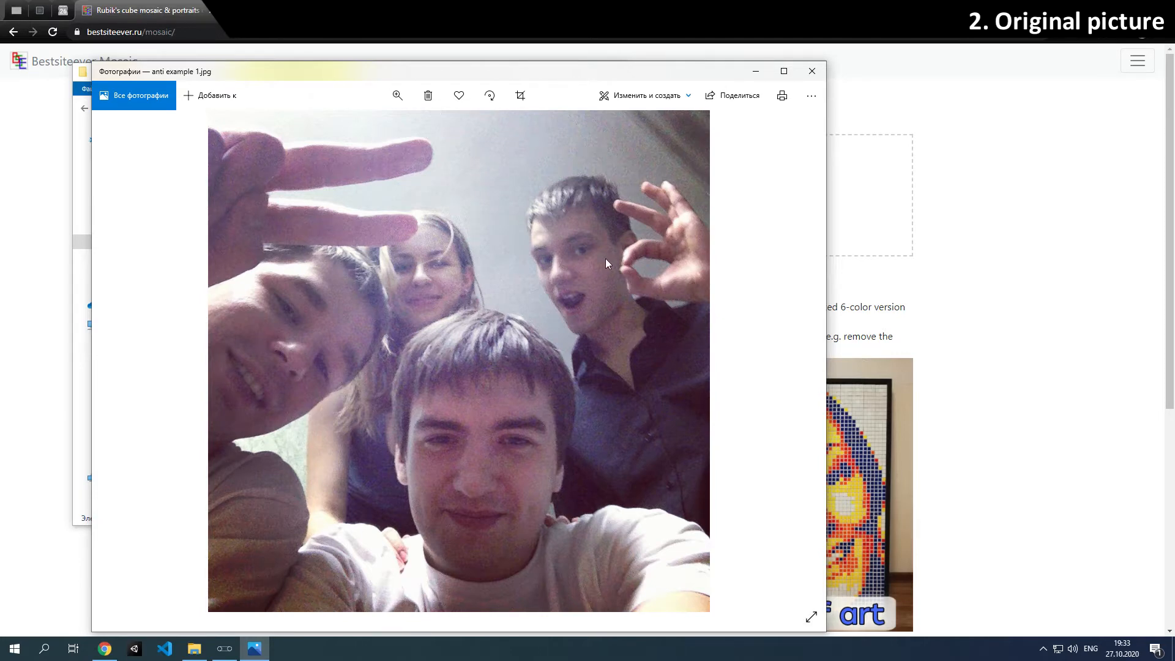
{"action": "scroll", "coordinate": [606, 263], "scroll_direction": "up", "scroll_amount": 6}
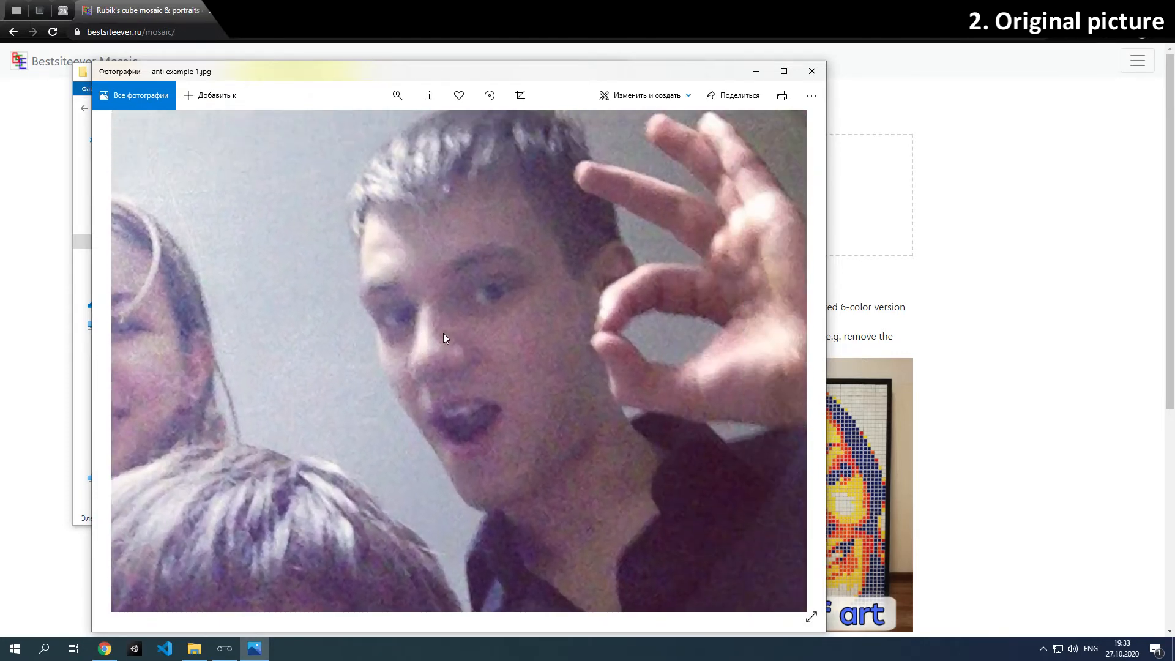
{"action": "left_click_drag", "start_coordinate": [540, 315], "coordinate": [497, 378]}
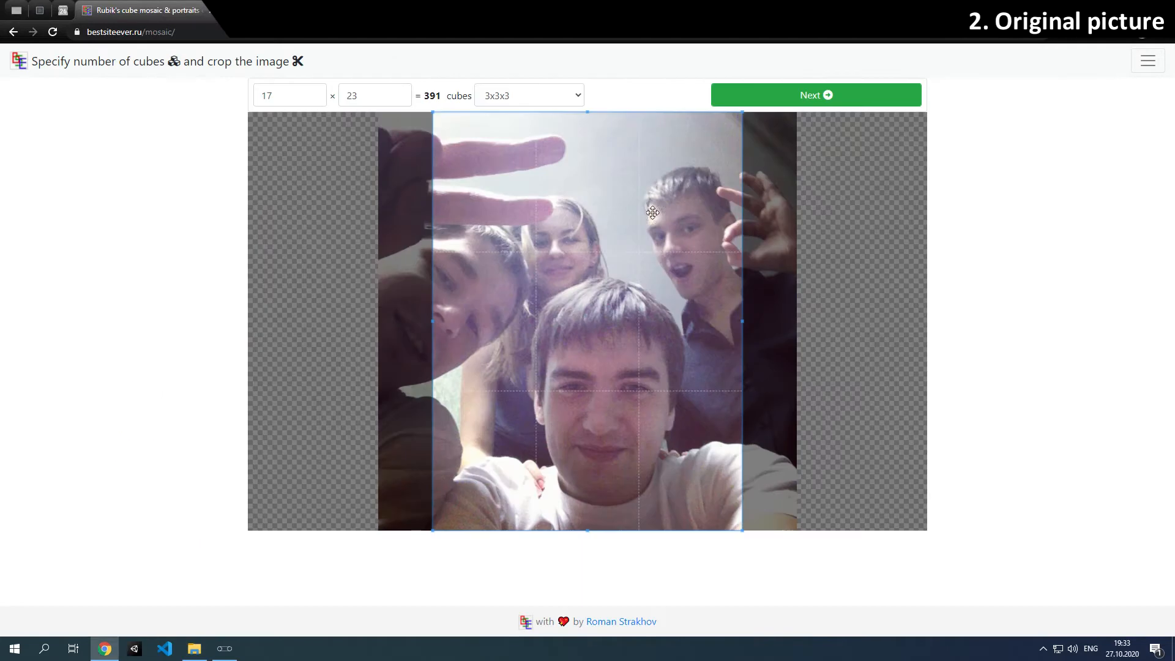
Crop anti example 1.jpg to the face of the man making the OK sign, and generate the mosaic variants.
{"action": "left_click_drag", "start_coordinate": [741, 529], "coordinate": [554, 274]}
{"action": "left_click_drag", "start_coordinate": [506, 222], "coordinate": [710, 251]}
{"action": "scroll", "coordinate": [724, 265], "scroll_direction": "up", "scroll_amount": 2}
{"action": "left_click", "coordinate": [807, 98]}
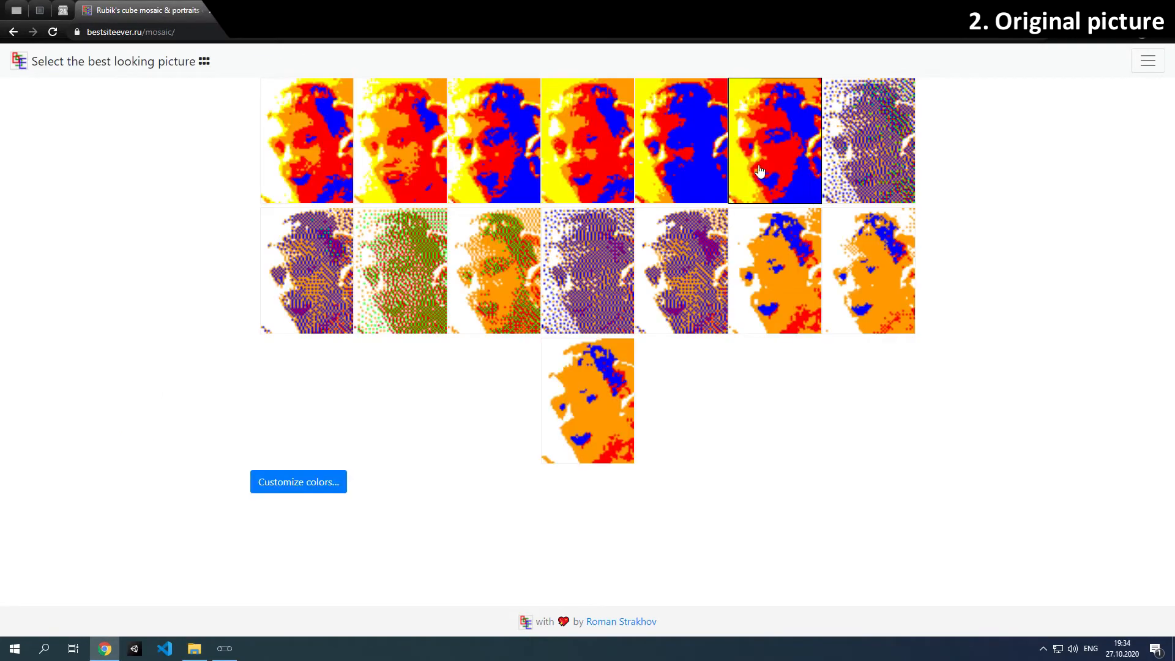
Select the third variant of the first row, refine it with the first one offered, and continue with that image.
{"action": "left_click", "coordinate": [516, 161]}
{"action": "left_click", "coordinate": [325, 406]}
{"action": "left_click", "coordinate": [677, 94]}
Lower the mosaic's color thresholds to blue 77, red 105, orange 122 and yellow 175.
{"action": "left_click", "coordinate": [721, 165]}
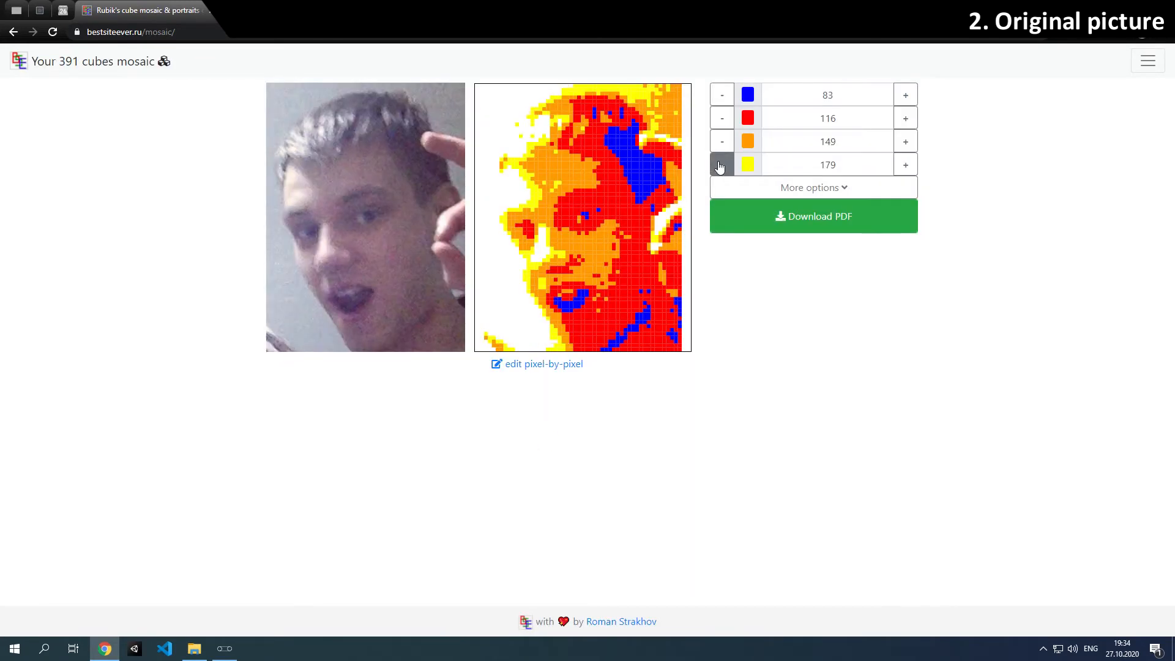
{"action": "left_click", "coordinate": [723, 144]}
{"action": "left_click", "coordinate": [723, 145]}
{"action": "left_click", "coordinate": [724, 146]}
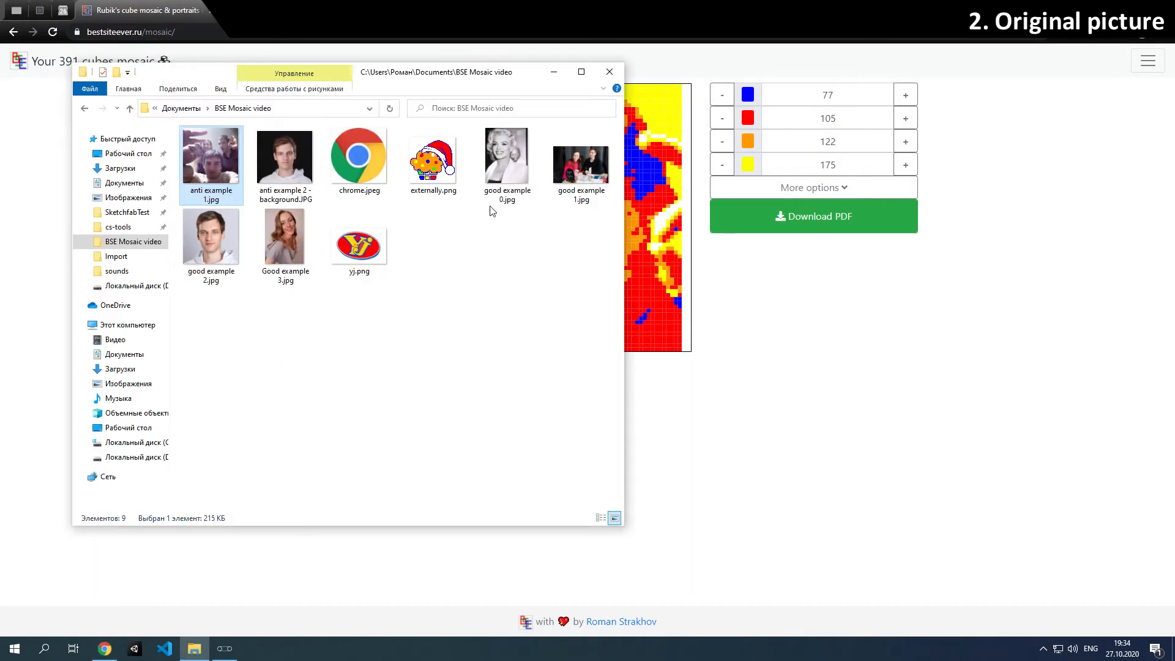
Inspect the smiling man's face in good example 1.jpg up close.
{"action": "double_click", "coordinate": [499, 183]}
{"action": "scroll", "coordinate": [630, 229], "scroll_direction": "up", "scroll_amount": 5}
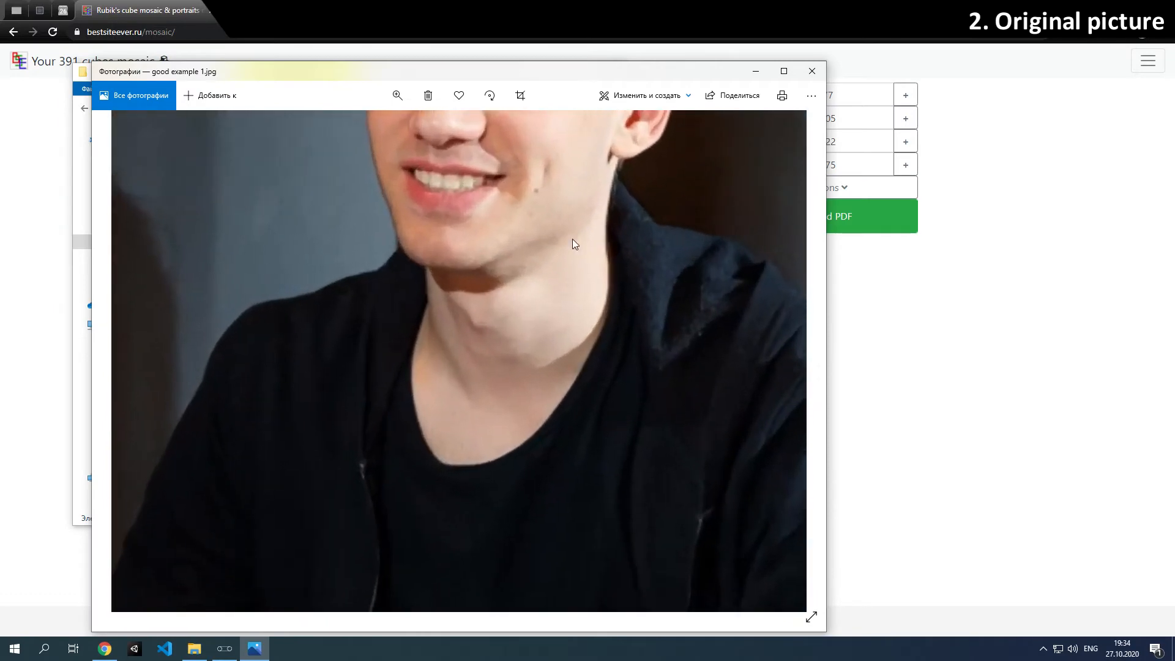
{"action": "left_click_drag", "start_coordinate": [572, 239], "coordinate": [541, 481]}
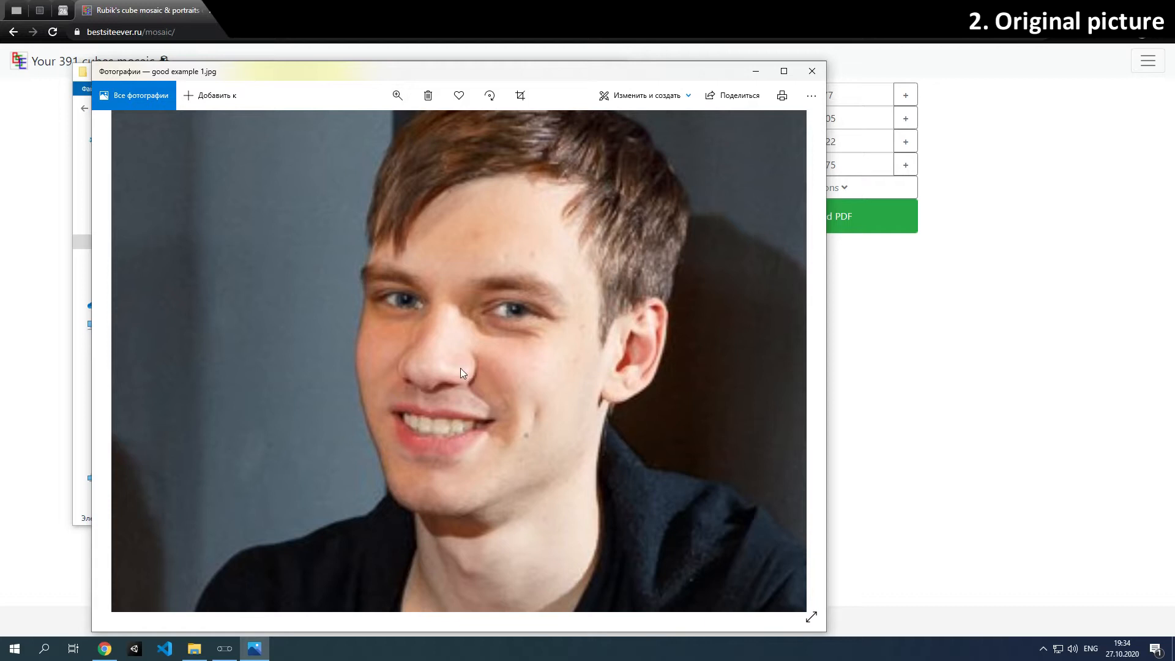
Upload good example 1.jpg, crop it closely to the smiling man's face, and generate its mosaic variants.
{"action": "left_click_drag", "start_coordinate": [581, 166], "coordinate": [674, 208]}
{"action": "scroll", "coordinate": [649, 307], "scroll_direction": "up", "scroll_amount": 5}
{"action": "scroll", "coordinate": [811, 309], "scroll_direction": "up", "scroll_amount": 3}
{"action": "left_click_drag", "start_coordinate": [811, 309], "coordinate": [878, 341]}
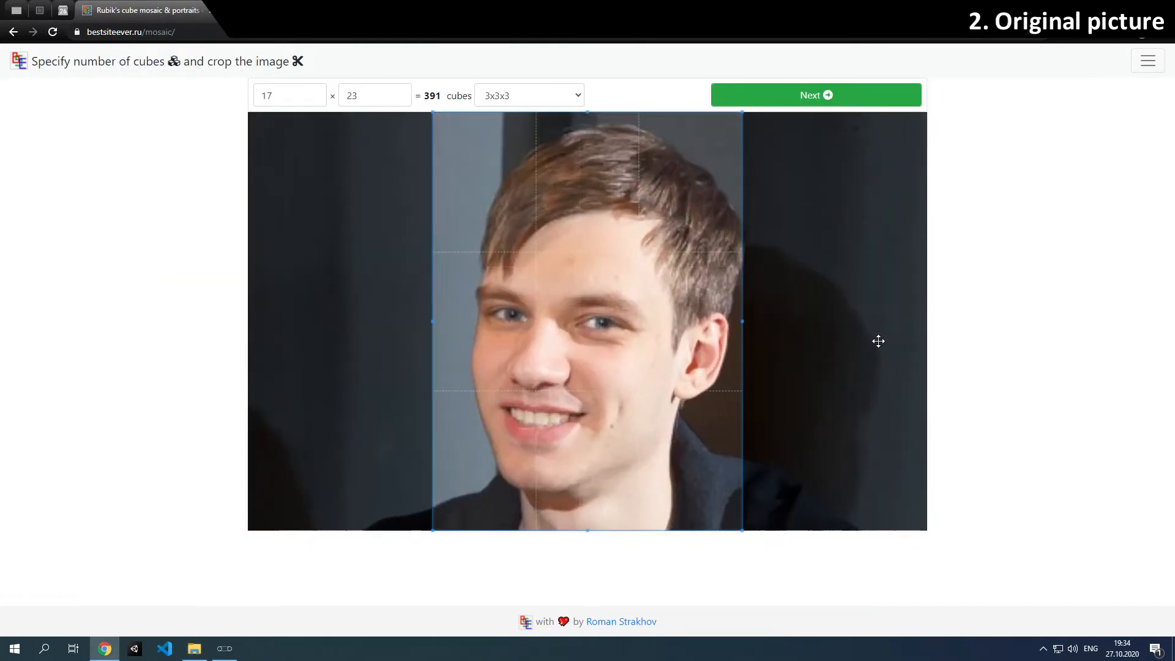
{"action": "left_click", "coordinate": [818, 100]}
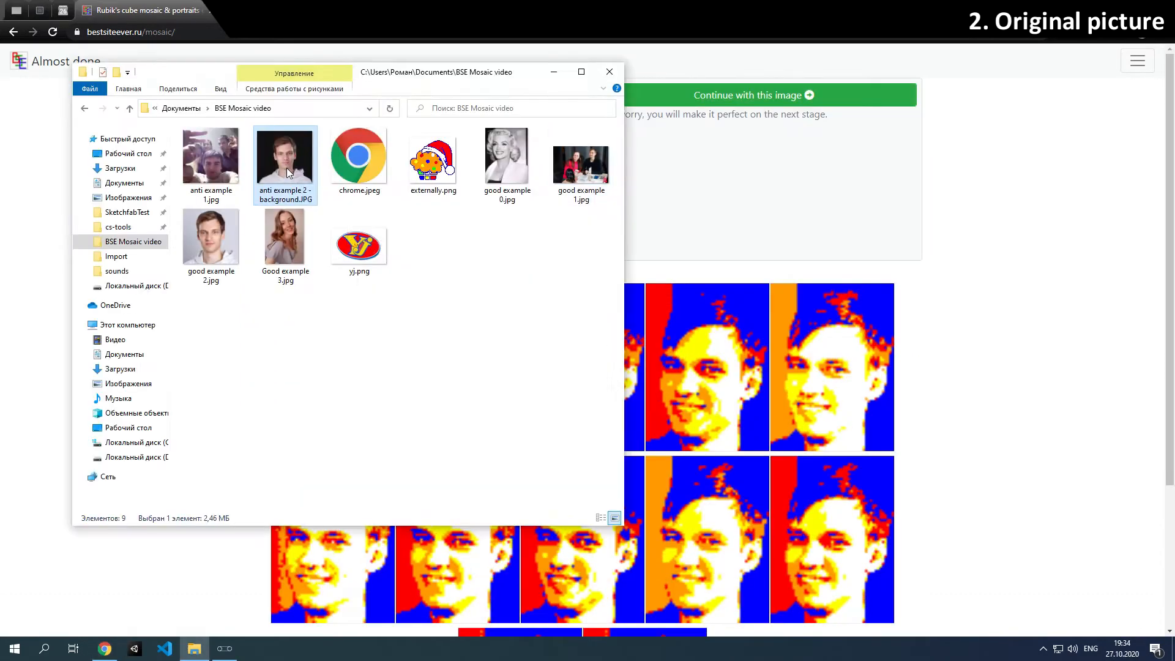
Inspect the dark background of anti example 2 - background.JPG, upload the photo and generate its mosaic variants.
{"action": "double_click", "coordinate": [284, 160]}
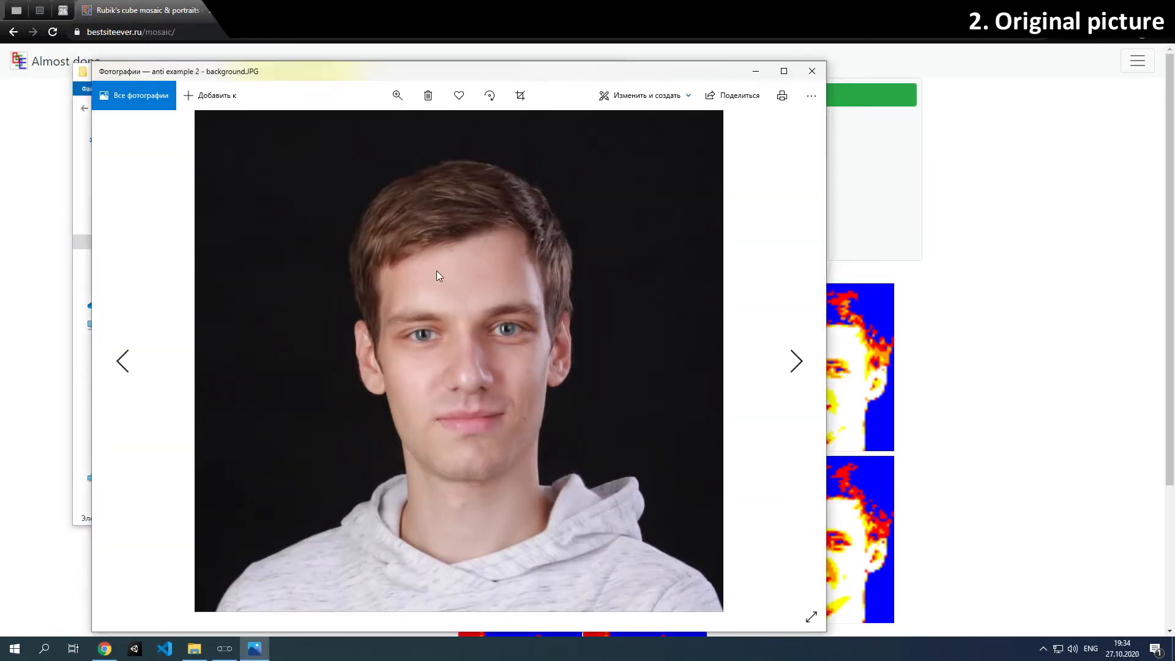
{"action": "scroll", "coordinate": [360, 237], "scroll_direction": "up", "scroll_amount": 5}
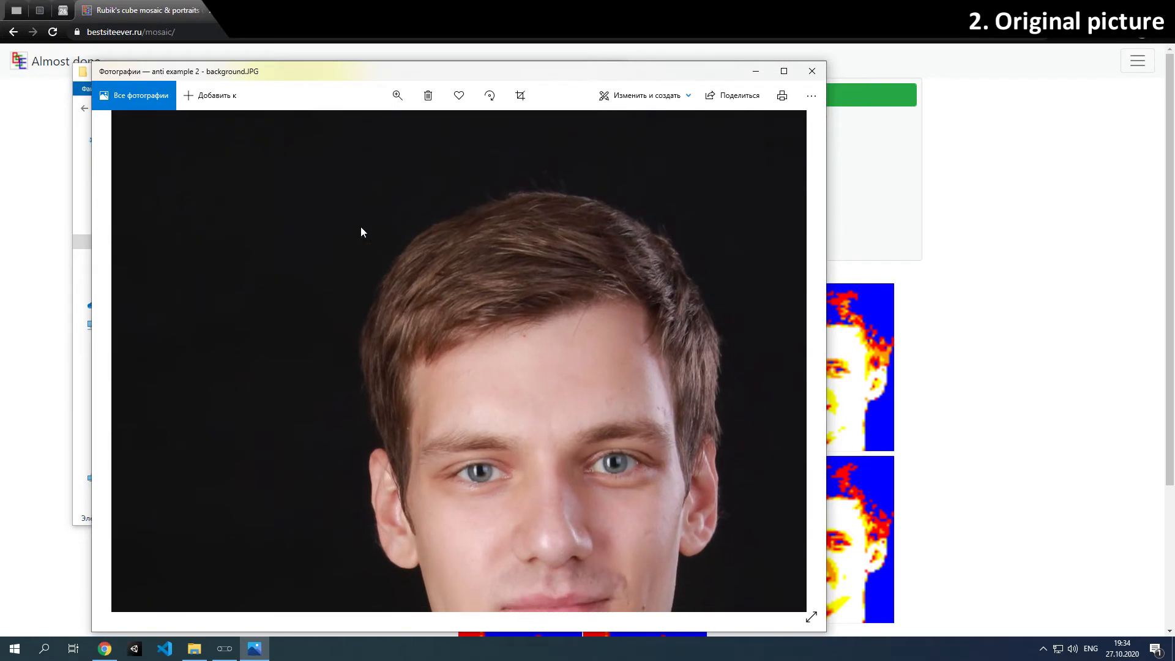
{"action": "key", "text": "alt+F4"}
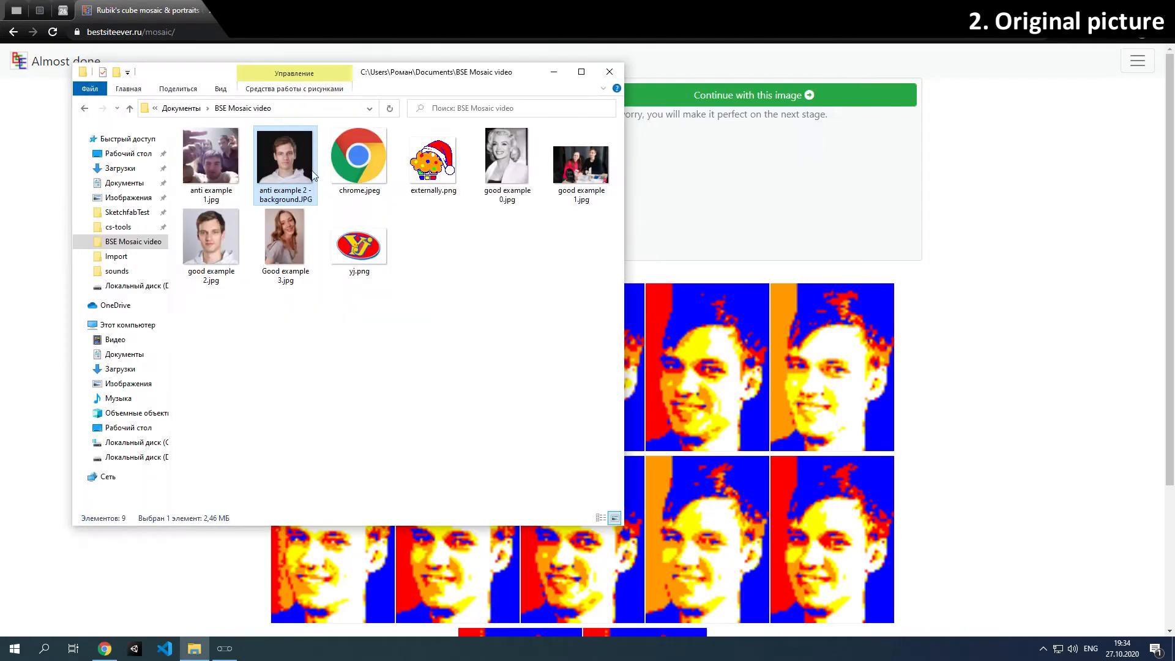
{"action": "left_click_drag", "start_coordinate": [312, 171], "coordinate": [704, 213]}
{"action": "left_click", "coordinate": [807, 96]}
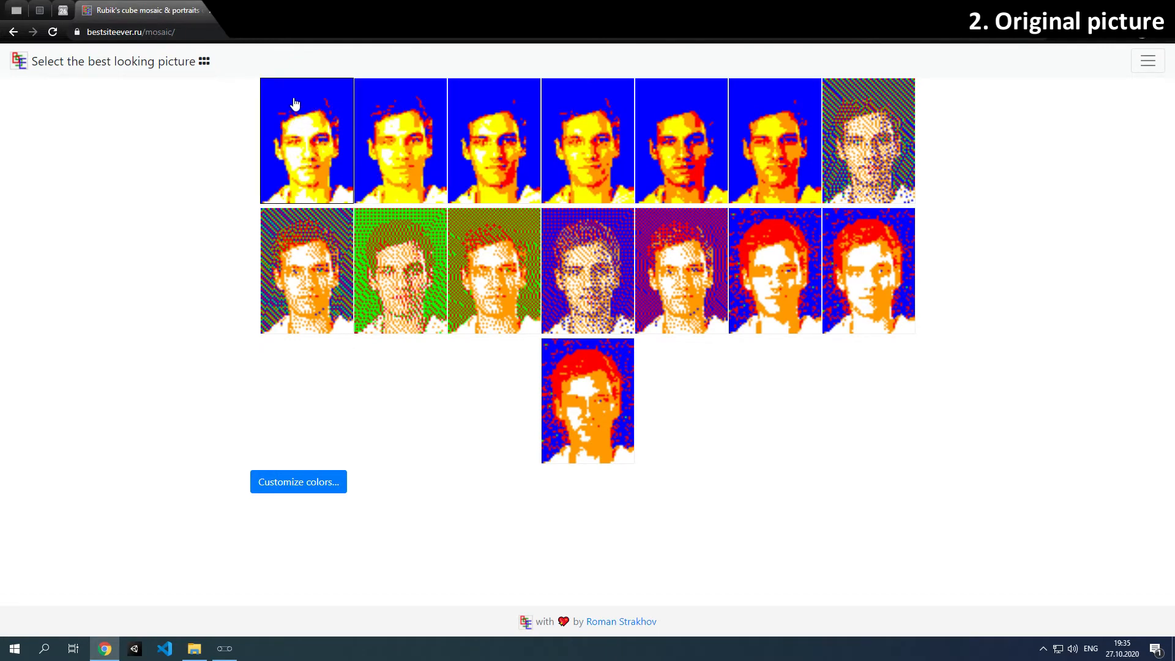
Upload good example 0.jpg, keep the 3x3x3 cube type, and raise the mosaic's width to 21 cubes.
{"action": "key", "text": "alt+Tab"}
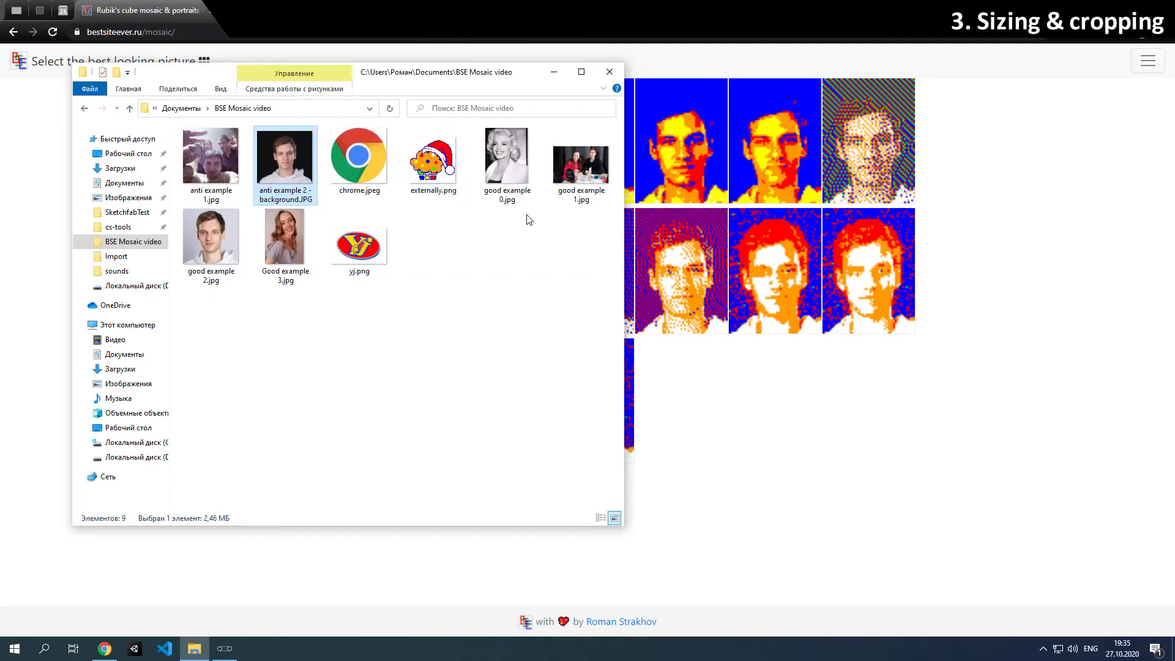
{"action": "left_click_drag", "start_coordinate": [507, 175], "coordinate": [869, 240]}
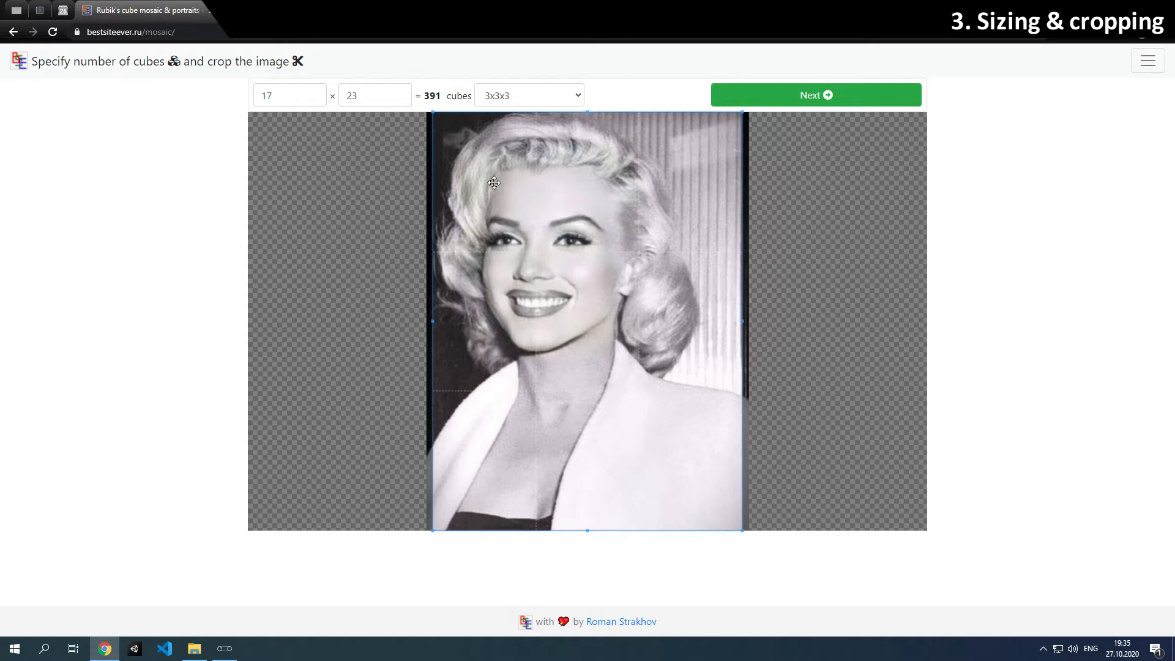
{"action": "left_click", "coordinate": [578, 96]}
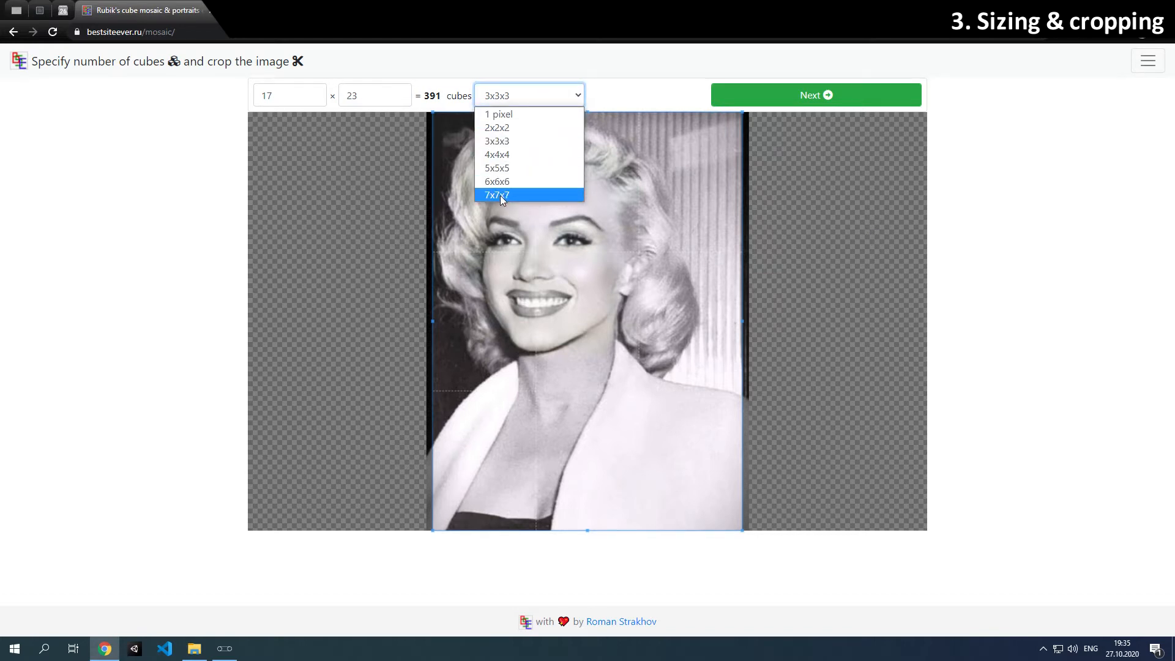
{"action": "left_click", "coordinate": [494, 141]}
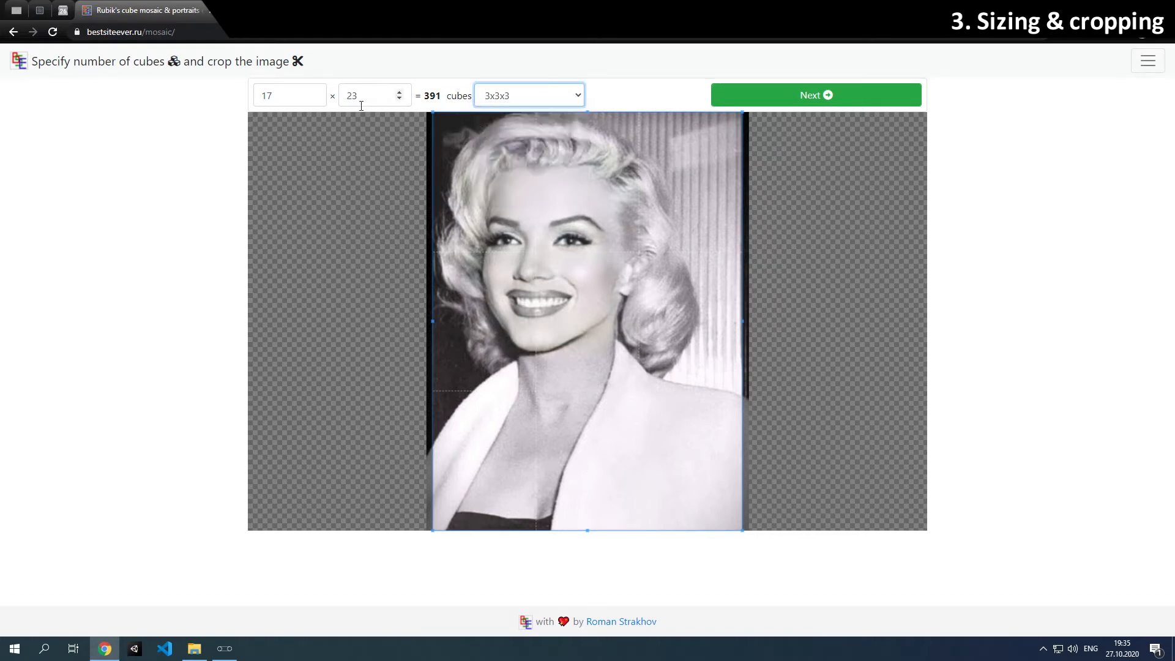
{"action": "left_click", "coordinate": [314, 92]}
{"action": "left_click", "coordinate": [314, 92]}
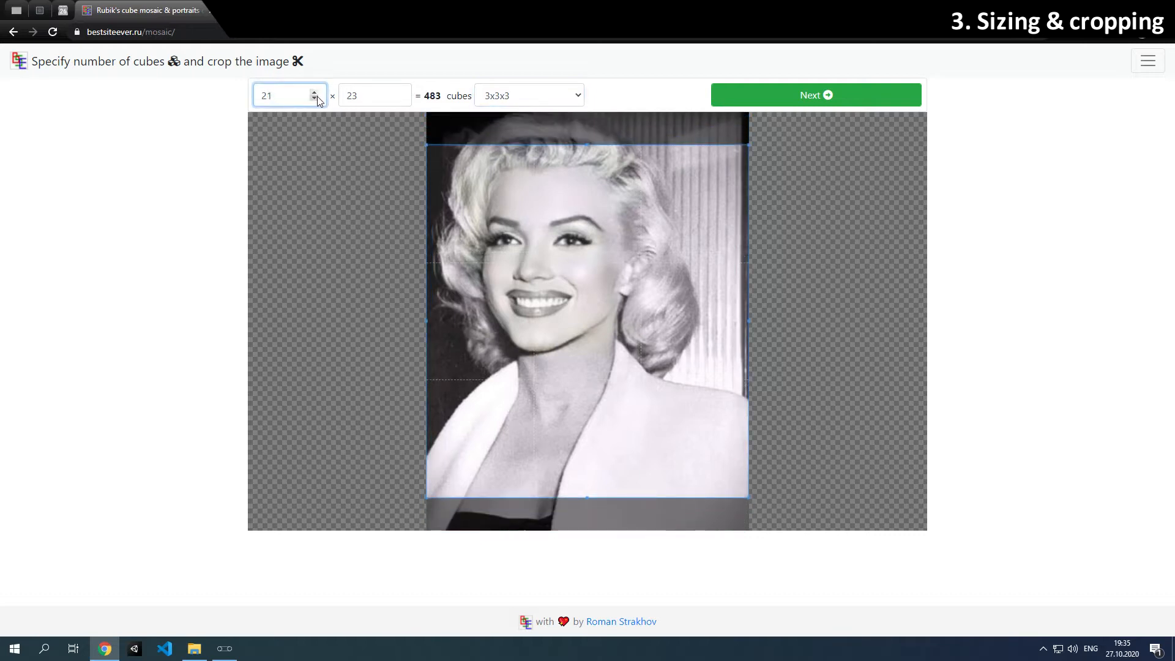
Crop the black-and-white portrait closely to the woman's face at 19 × 23 cubes and generate its mosaic variants.
{"action": "left_click_drag", "start_coordinate": [518, 126], "coordinate": [492, 300]}
{"action": "scroll", "coordinate": [577, 268], "scroll_direction": "up", "scroll_amount": 3}
{"action": "left_click_drag", "start_coordinate": [612, 372], "coordinate": [578, 247]}
{"action": "scroll", "coordinate": [593, 240], "scroll_direction": "down", "scroll_amount": 2}
{"action": "scroll", "coordinate": [593, 239], "scroll_direction": "down", "scroll_amount": 3}
{"action": "scroll", "coordinate": [593, 239], "scroll_direction": "up", "scroll_amount": 1}
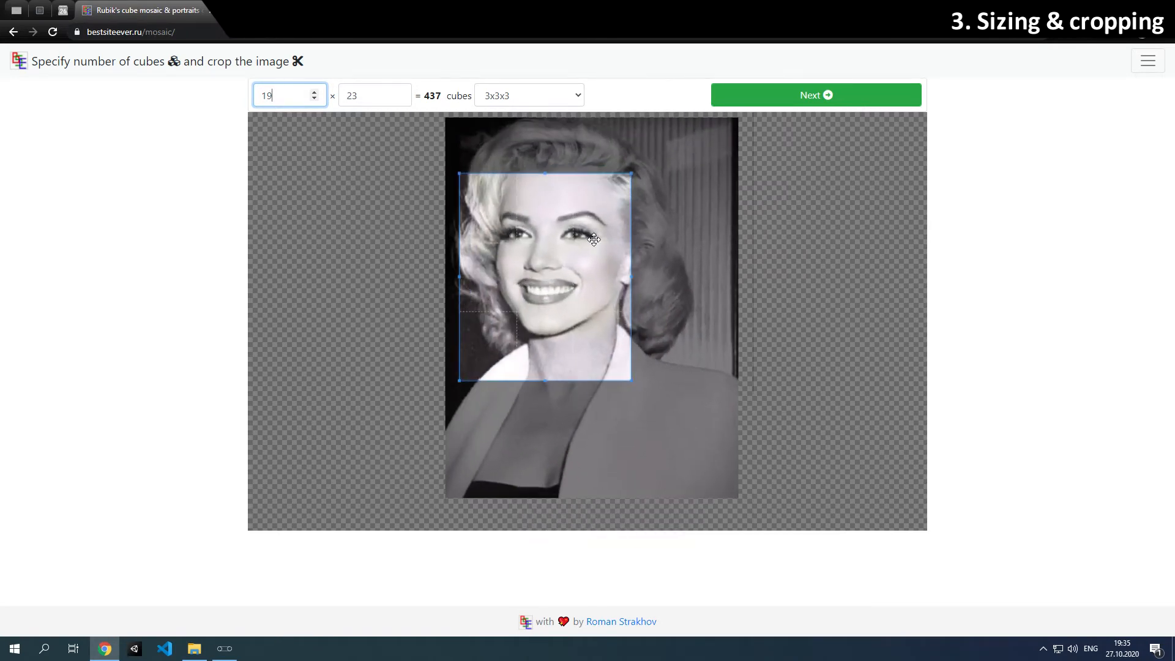
{"action": "left_click_drag", "start_coordinate": [737, 299], "coordinate": [754, 355]}
{"action": "left_click_drag", "start_coordinate": [532, 296], "coordinate": [501, 262]}
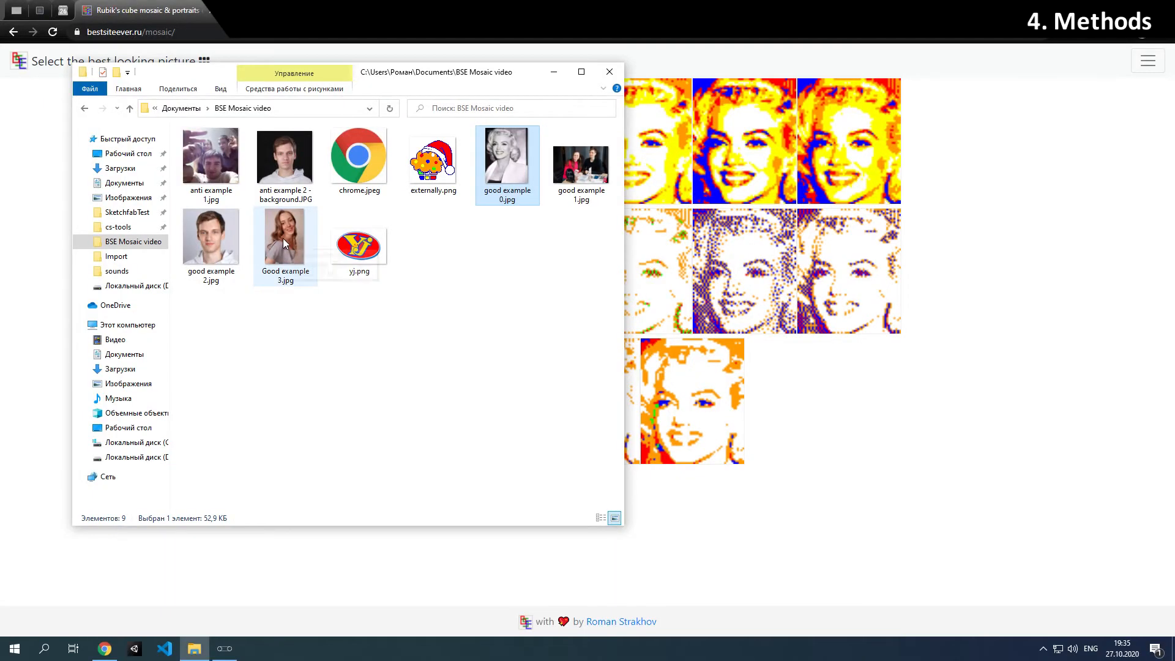
Upload Good example 3.jpg, crop it to the smiling woman's head and hair, and generate its mosaic variants.
{"action": "mouse_move", "coordinate": [283, 243]}
{"action": "left_click_drag", "start_coordinate": [283, 243], "coordinate": [673, 217]}
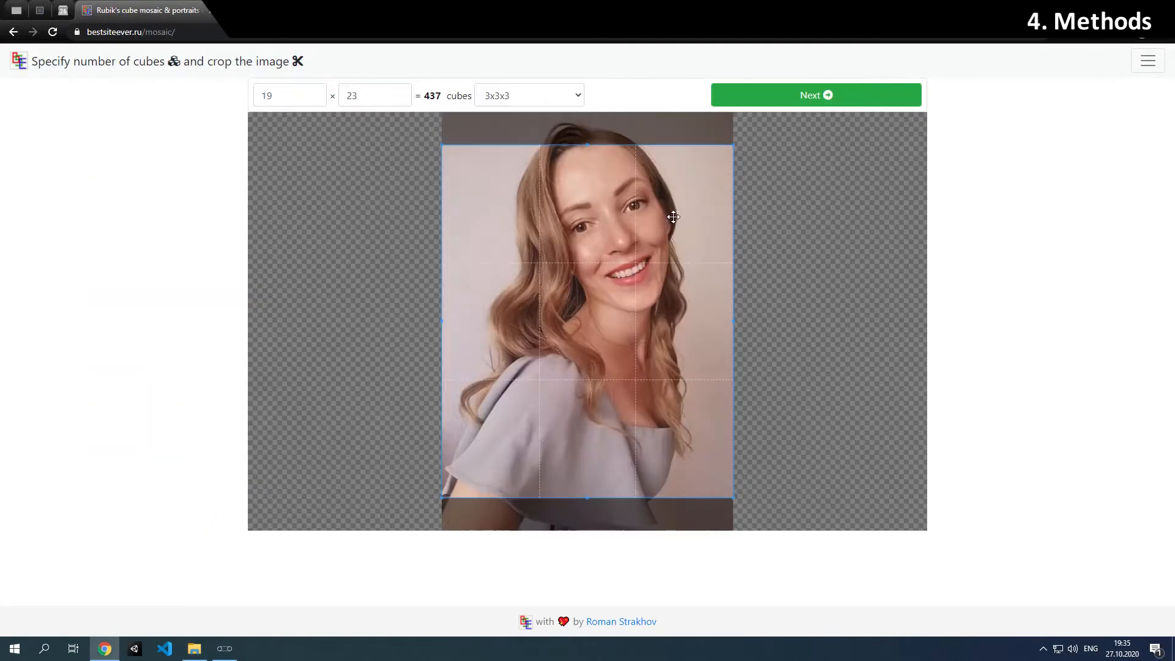
{"action": "scroll", "coordinate": [626, 310], "scroll_direction": "up", "scroll_amount": 3}
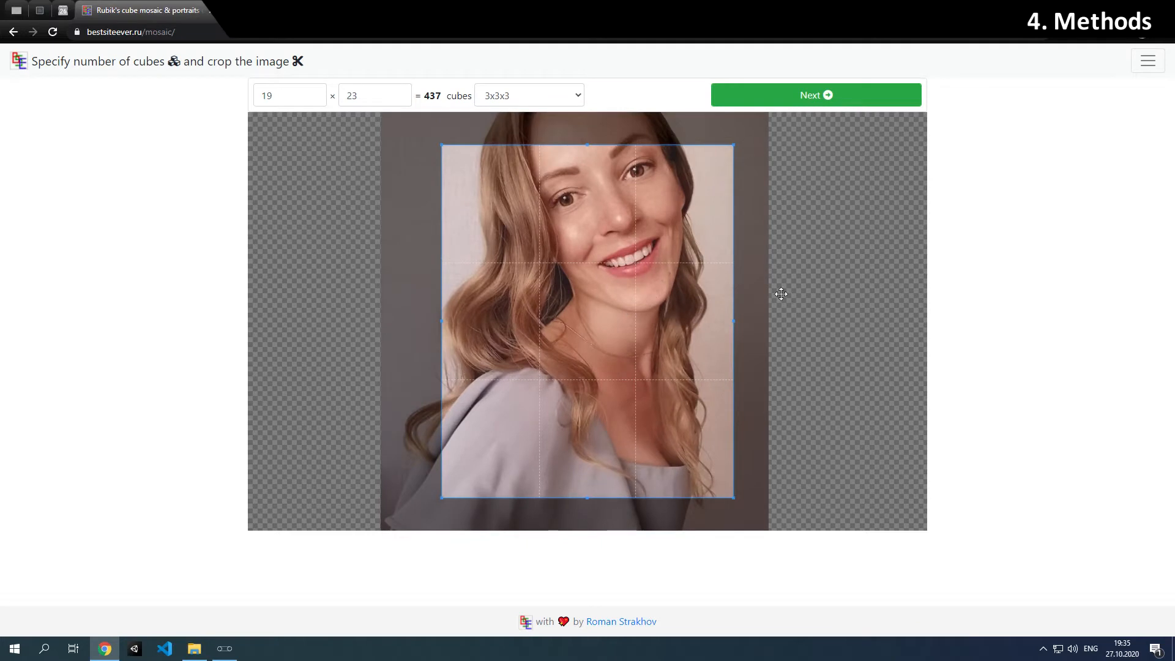
{"action": "left_click_drag", "start_coordinate": [745, 306], "coordinate": [717, 406]}
{"action": "scroll", "coordinate": [654, 366], "scroll_direction": "up", "scroll_amount": 1}
{"action": "left_click_drag", "start_coordinate": [777, 355], "coordinate": [805, 397]}
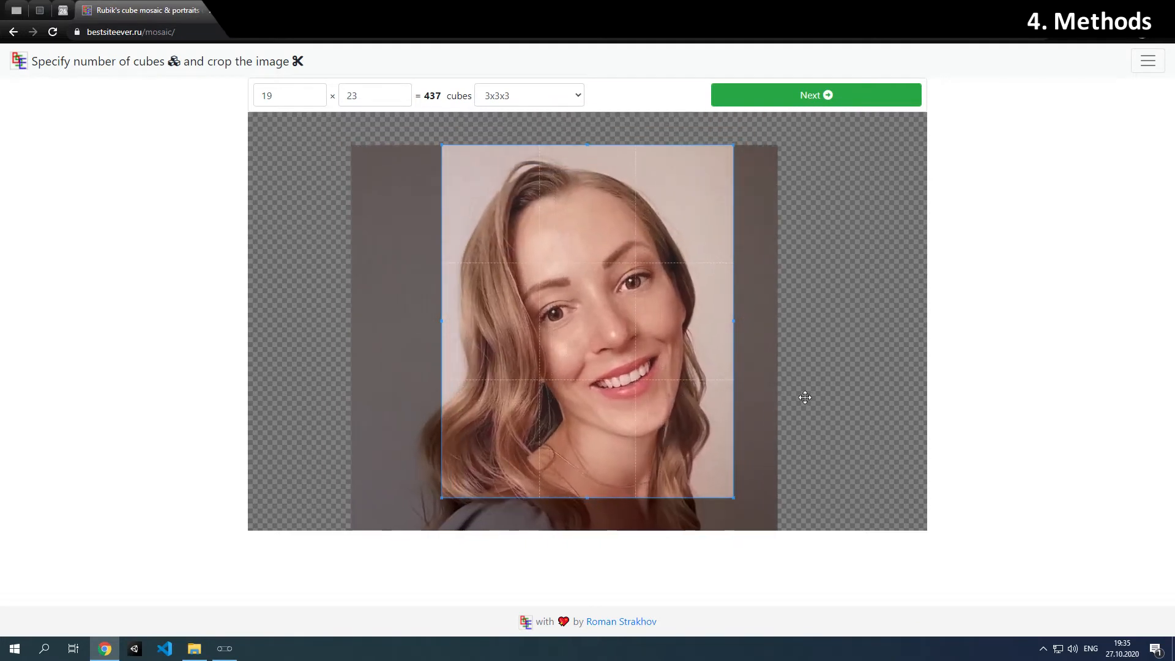
{"action": "left_click", "coordinate": [814, 99]}
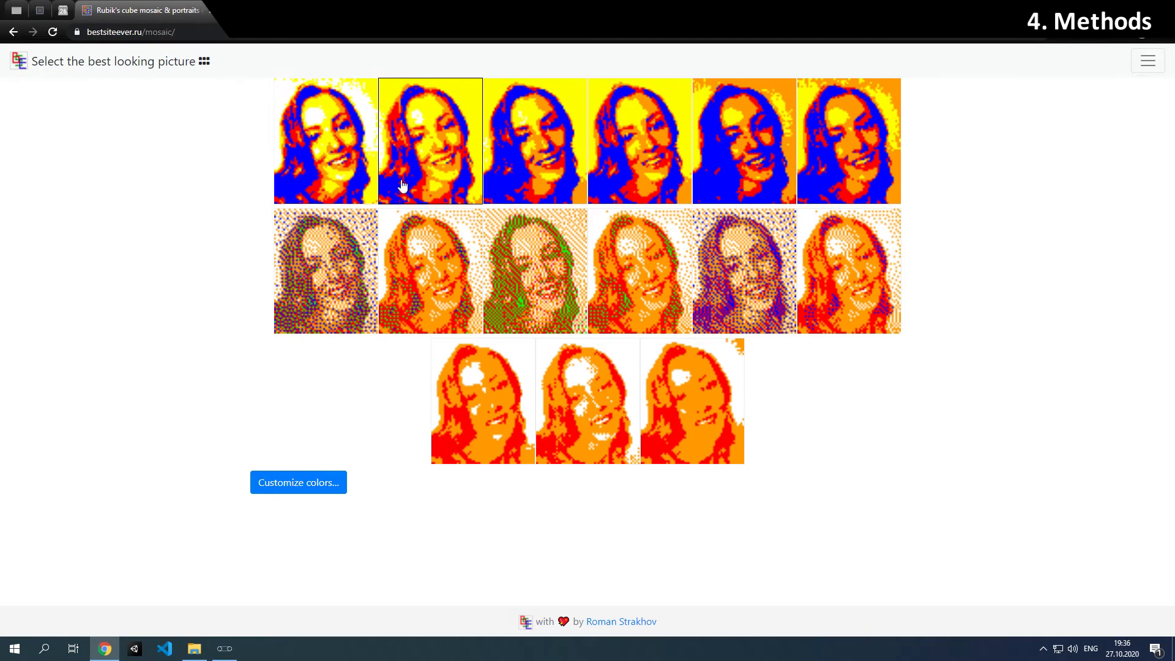
Read the Gradient, Dithering and Closest color explanations in the project's GitHub repo, and return to the mosaic variants.
{"action": "left_click", "coordinate": [1159, 69]}
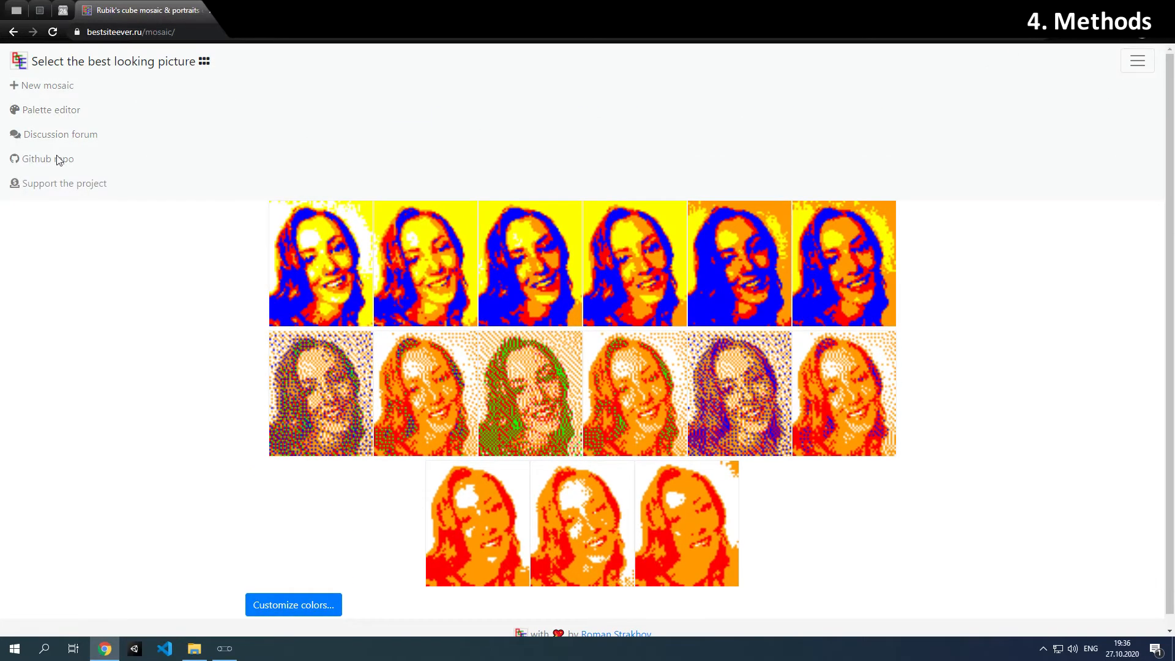
{"action": "left_click", "coordinate": [49, 159]}
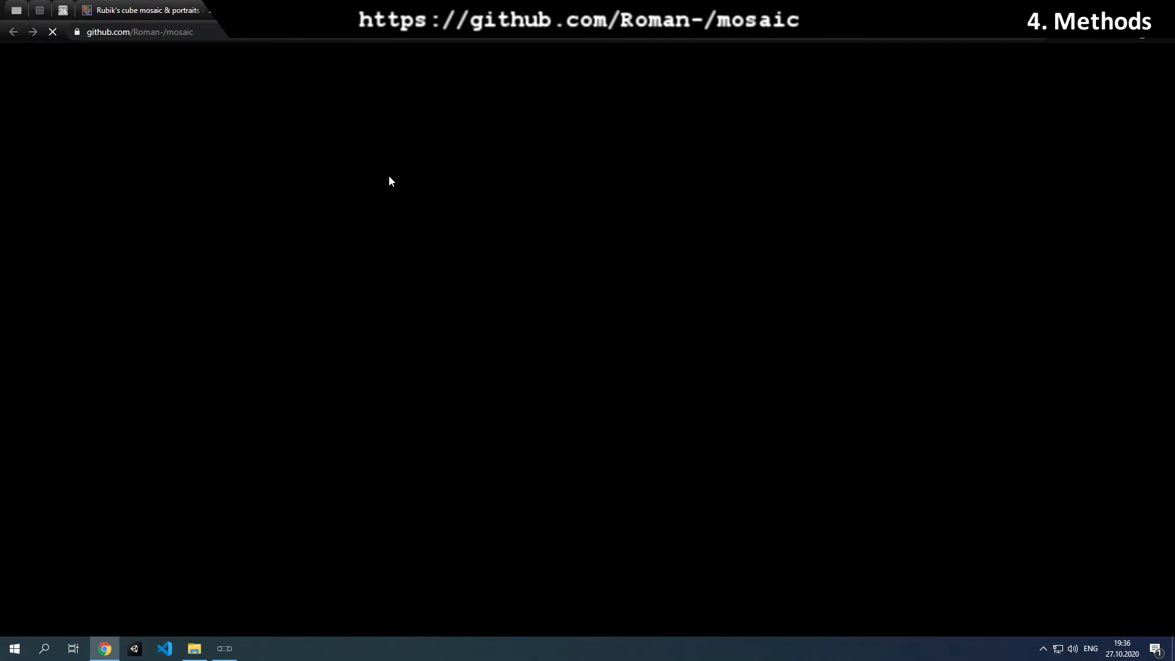
{"action": "scroll", "coordinate": [390, 179], "scroll_direction": "down", "scroll_amount": 20}
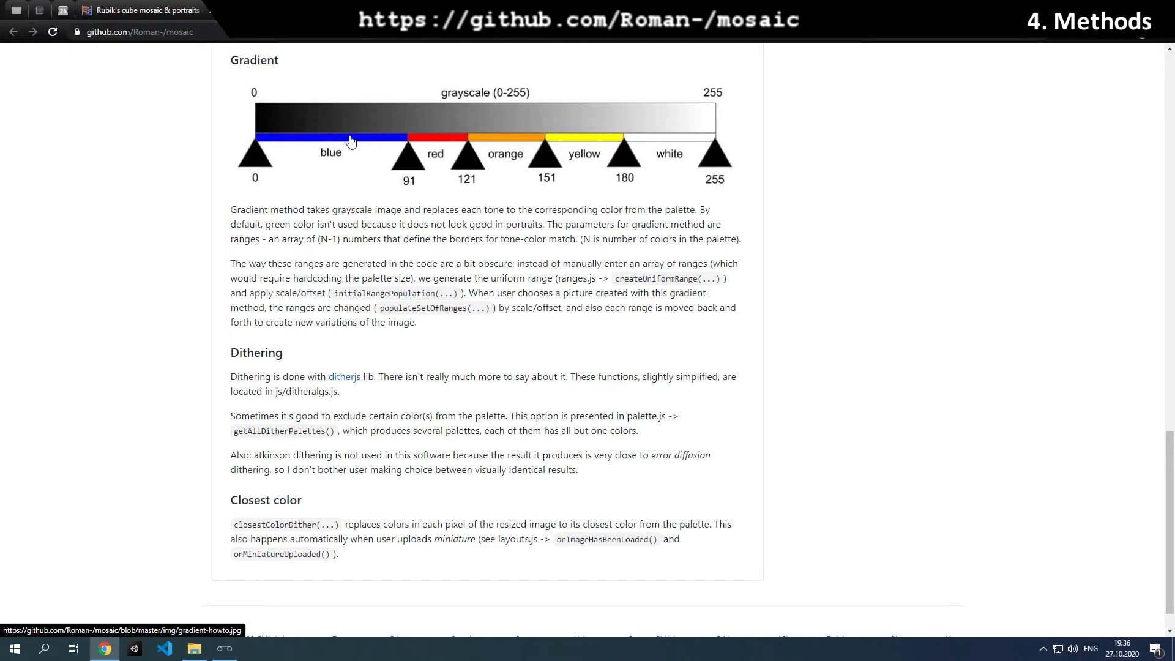
{"action": "scroll", "coordinate": [860, 252], "scroll_direction": "up", "scroll_amount": 5}
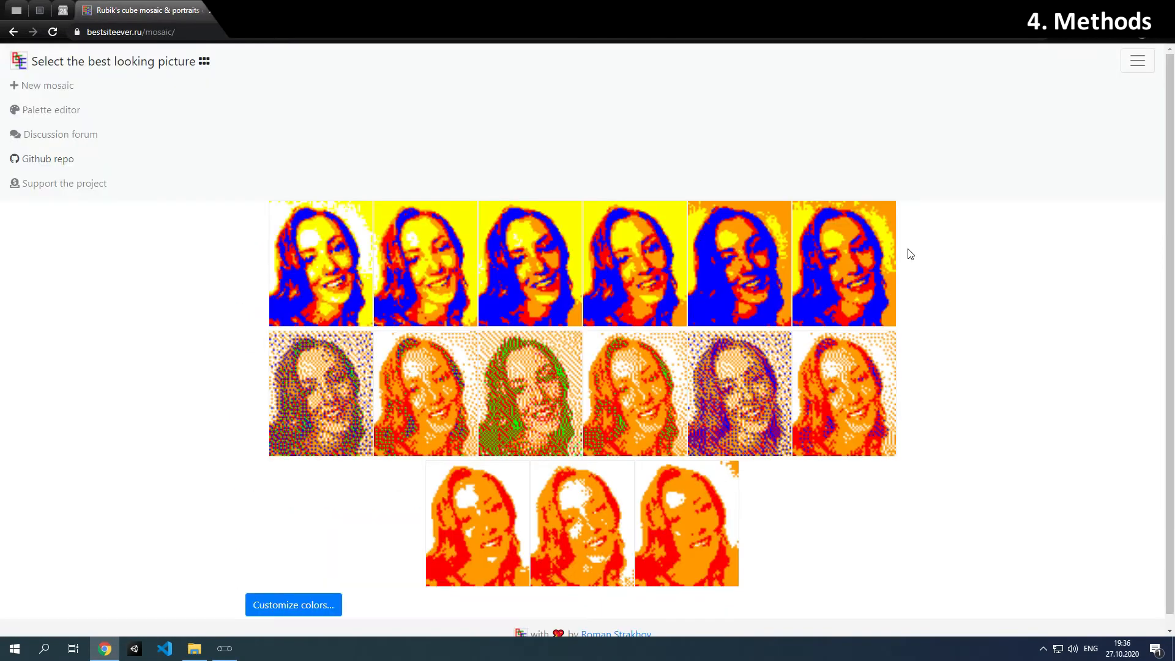
{"action": "left_click", "coordinate": [1137, 61]}
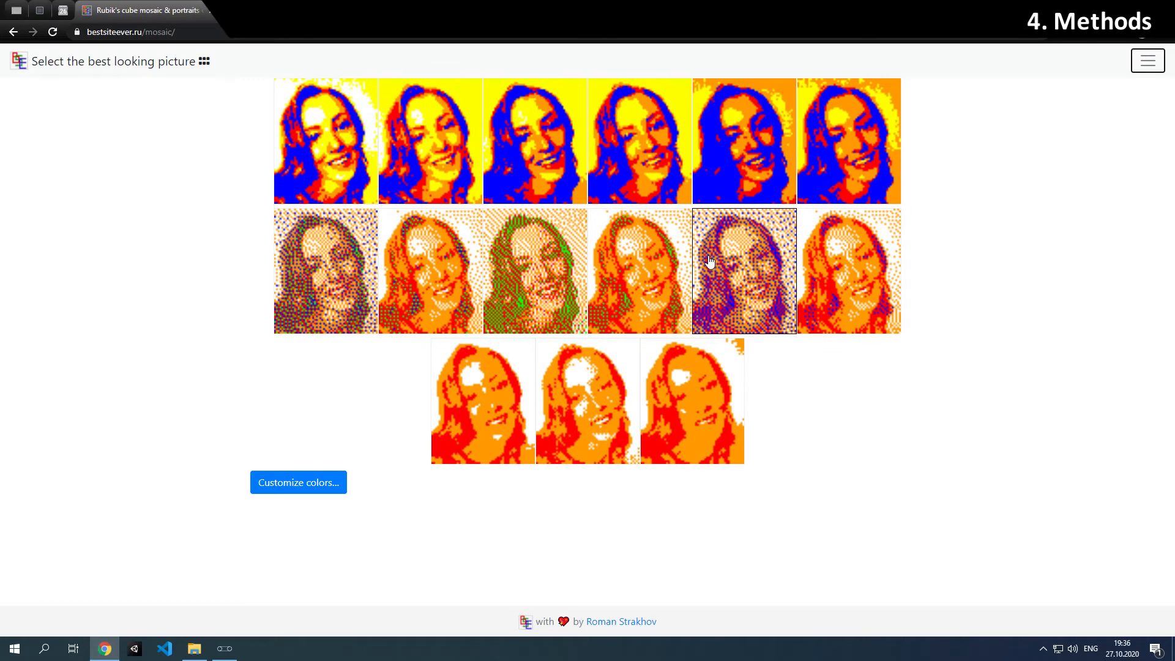
Choose the multicolored dithered variant of the portrait and raise its G value above 2.85.
{"action": "left_click", "coordinate": [352, 270]}
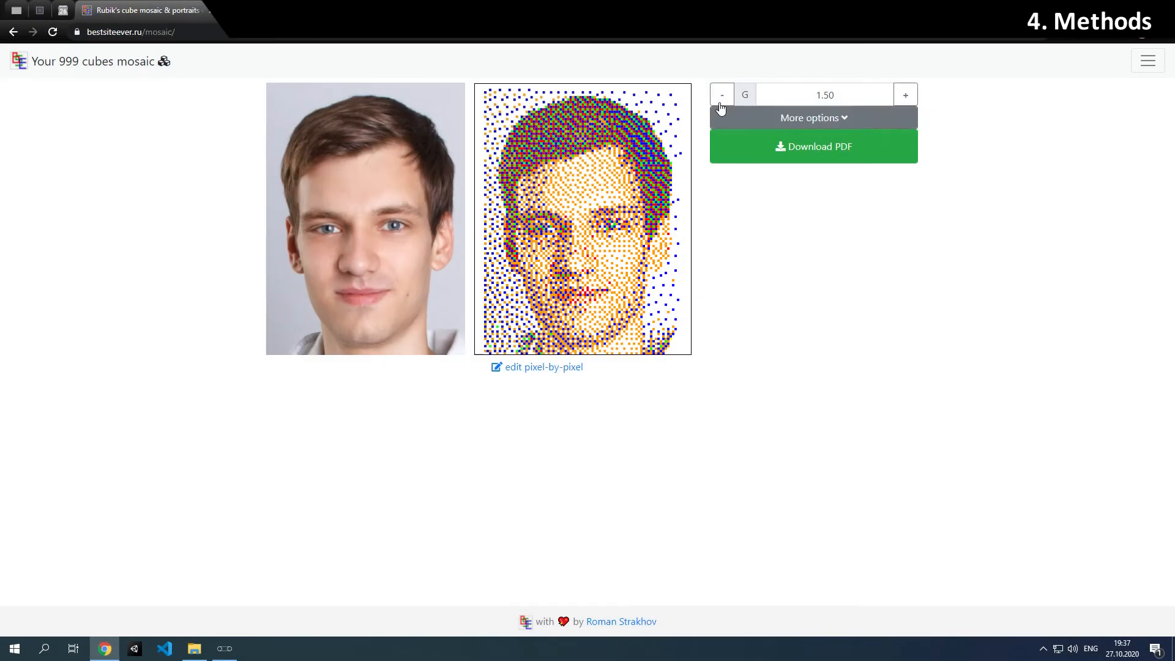
{"action": "left_click", "coordinate": [907, 96]}
{"action": "left_click", "coordinate": [911, 97]}
{"action": "left_click", "coordinate": [912, 97]}
{"action": "left_click", "coordinate": [911, 97]}
{"action": "left_click", "coordinate": [911, 97]}
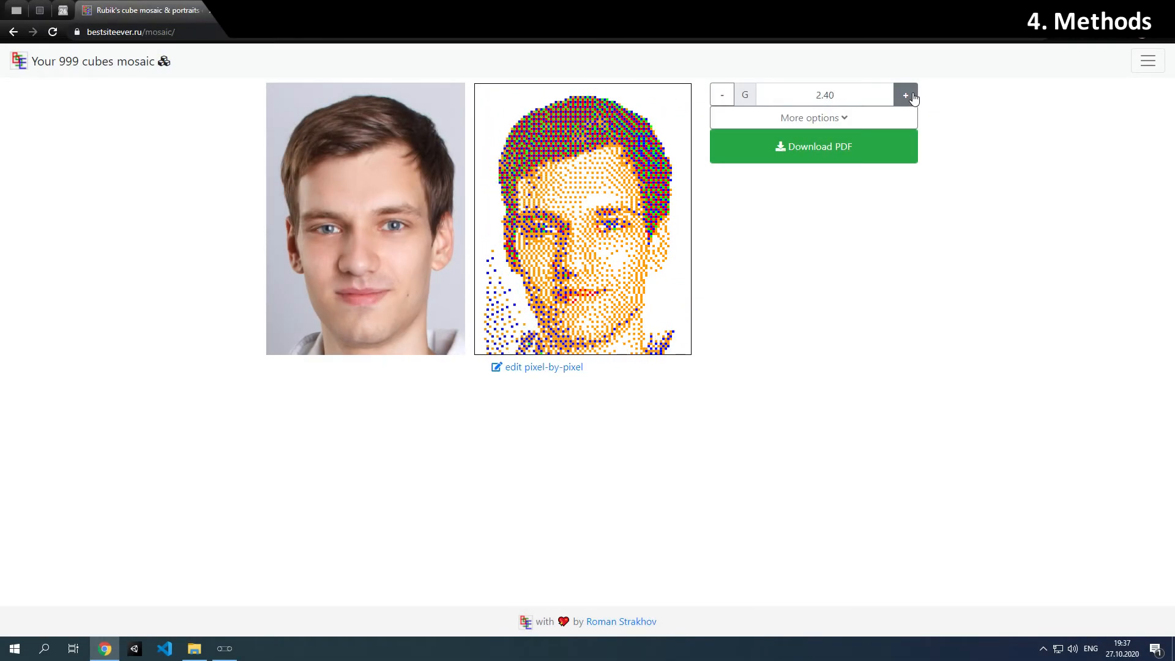
{"action": "left_click", "coordinate": [911, 97]}
{"action": "left_click", "coordinate": [911, 97]}
Lower the dithered mosaic's G value to 1.15.
{"action": "left_click", "coordinate": [717, 97]}
{"action": "left_click", "coordinate": [718, 96]}
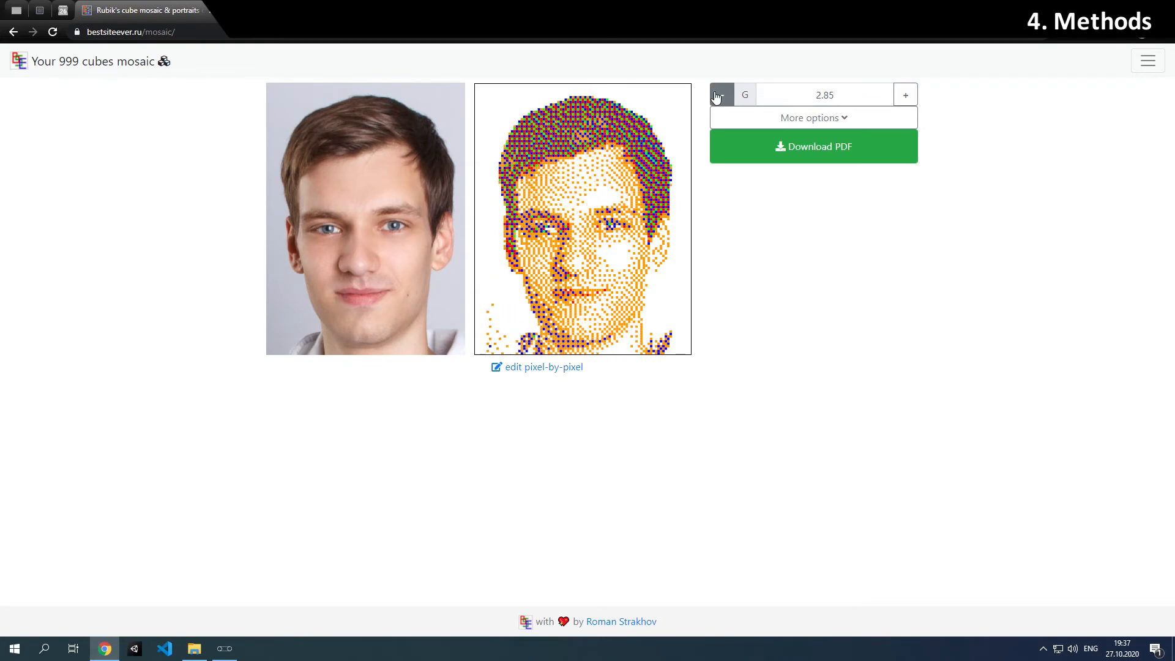
{"action": "left_click", "coordinate": [717, 97]}
{"action": "left_click", "coordinate": [718, 97]}
{"action": "left_click", "coordinate": [717, 97]}
{"action": "left_click", "coordinate": [718, 97]}
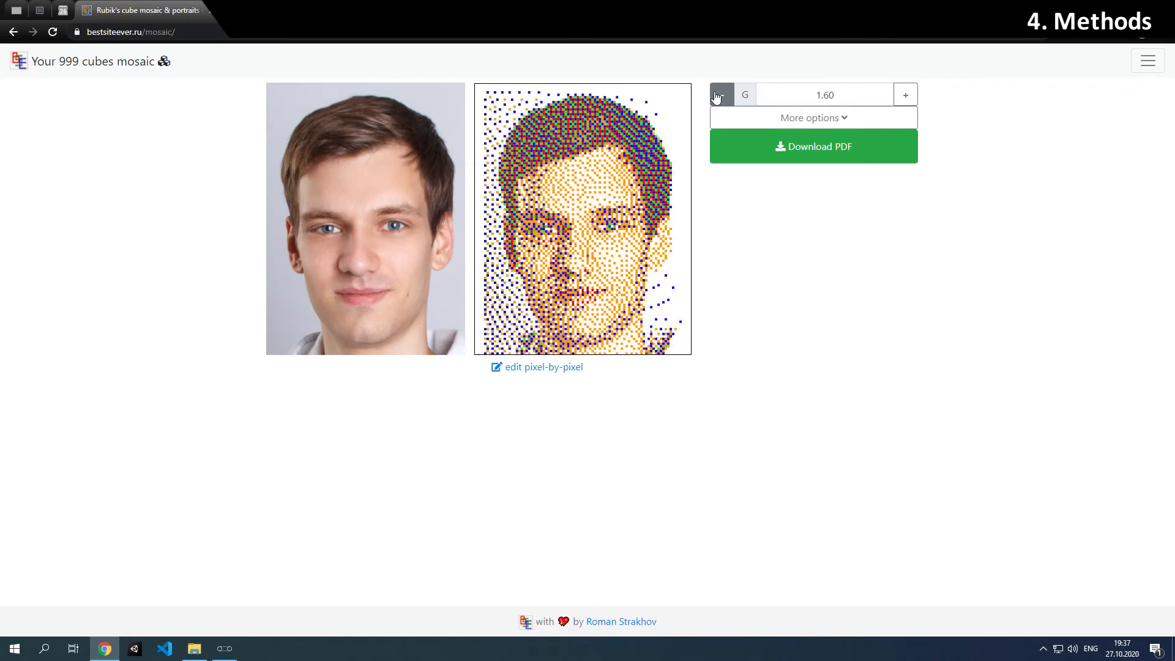
{"action": "left_click", "coordinate": [718, 96]}
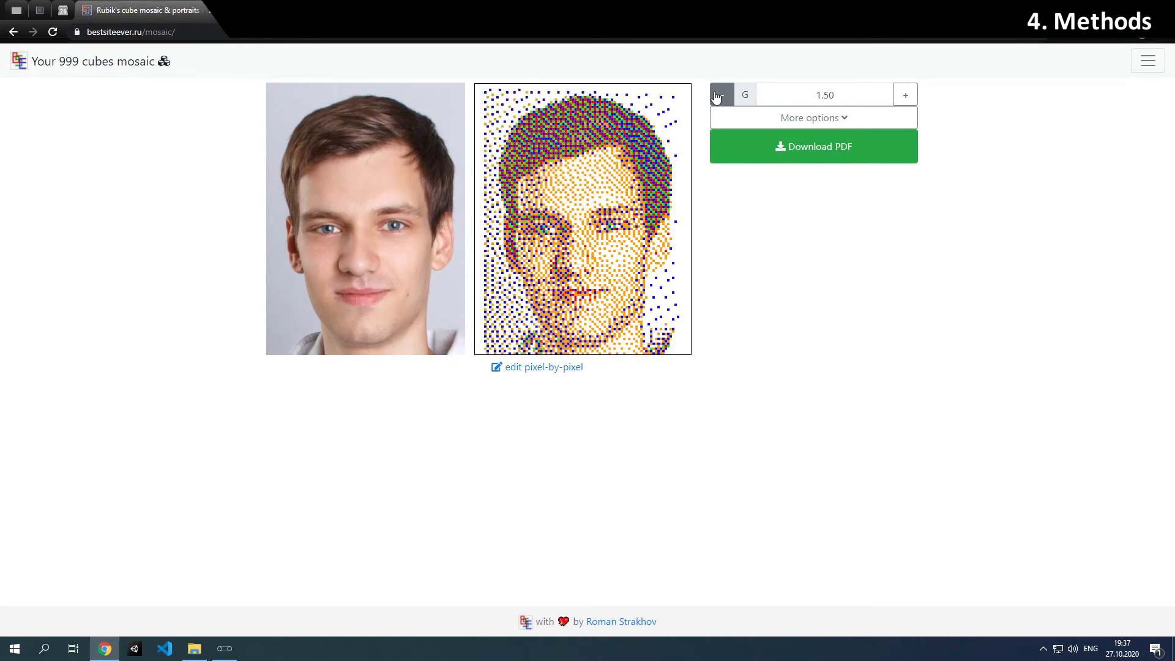
{"action": "left_click", "coordinate": [718, 97]}
{"action": "left_click", "coordinate": [718, 96]}
Show the additional mosaic options and check the dithered portrait in a blurred preview.
{"action": "left_click", "coordinate": [759, 119]}
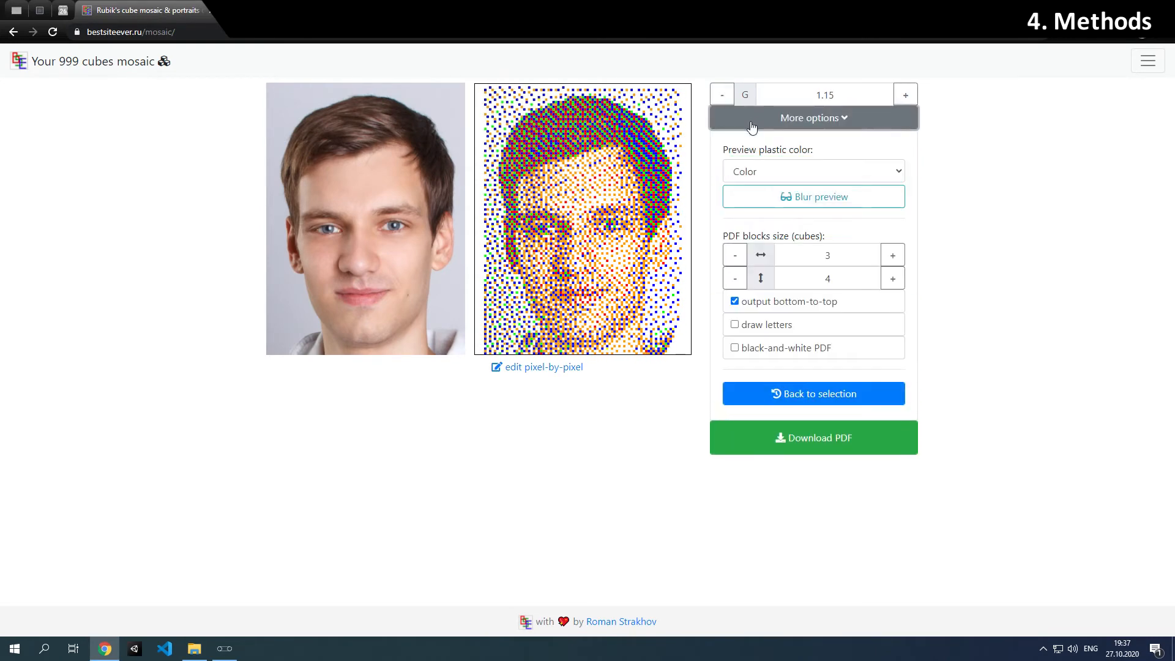
{"action": "left_click", "coordinate": [782, 204]}
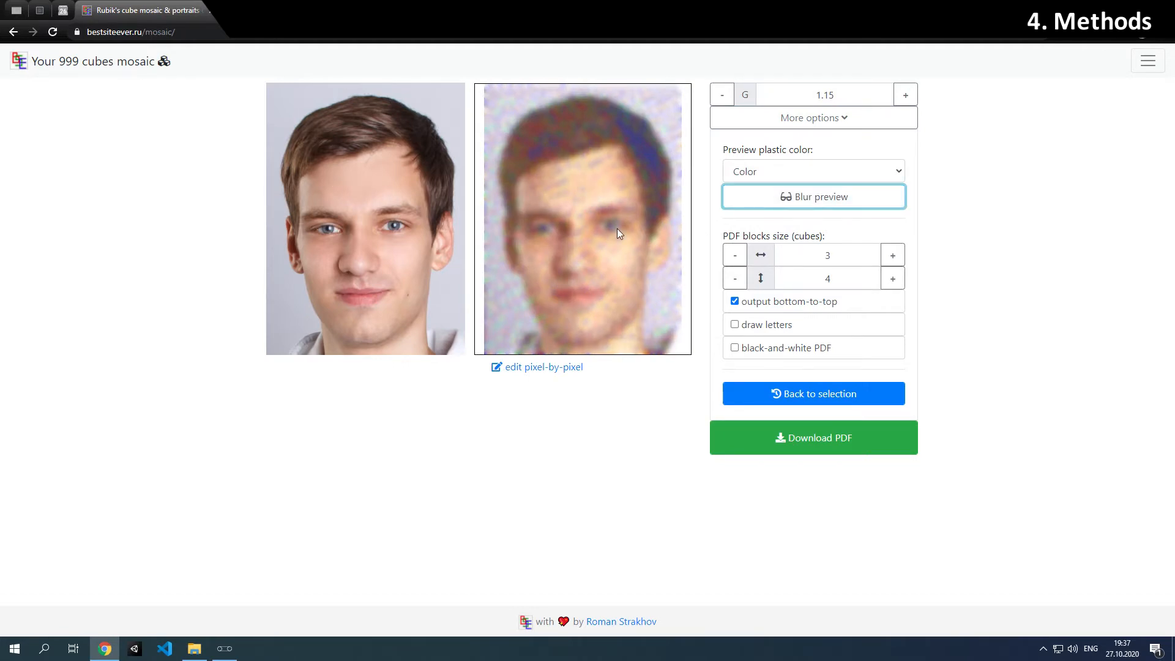
{"action": "left_click", "coordinate": [826, 119]}
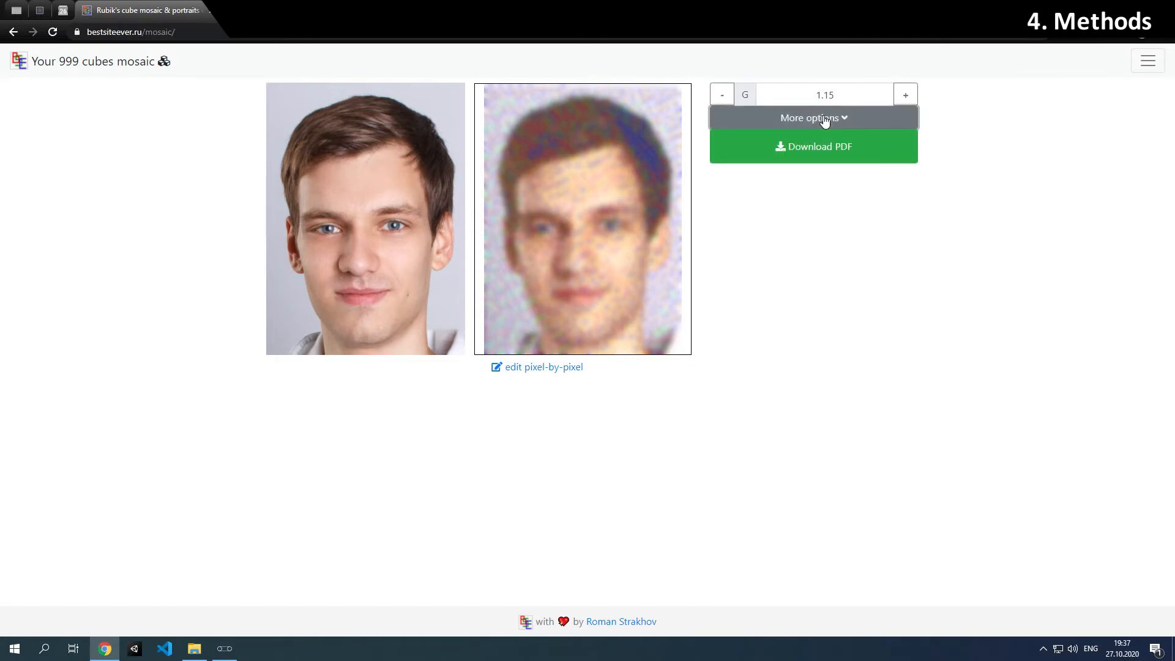
{"action": "left_click", "coordinate": [825, 118]}
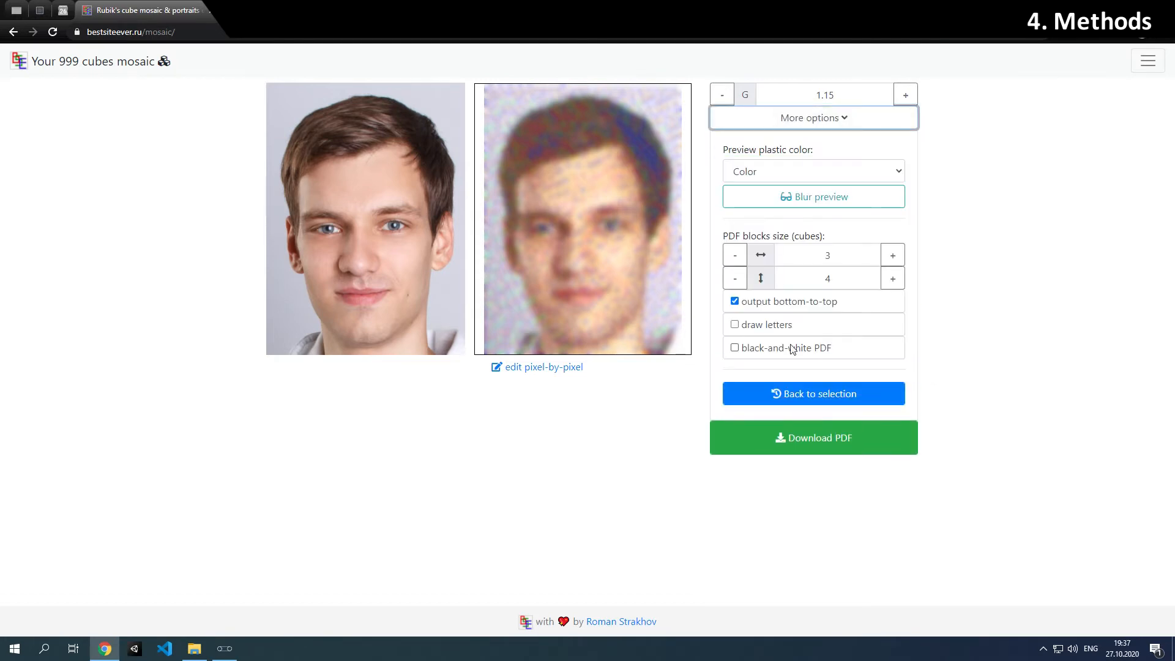
Return to the variant selection, choose a red-and-orange ordered-dither version of the man's portrait, and raise its G value to 2.75.
{"action": "left_click", "coordinate": [811, 394]}
{"action": "scroll", "coordinate": [813, 392], "scroll_direction": "down", "scroll_amount": 4}
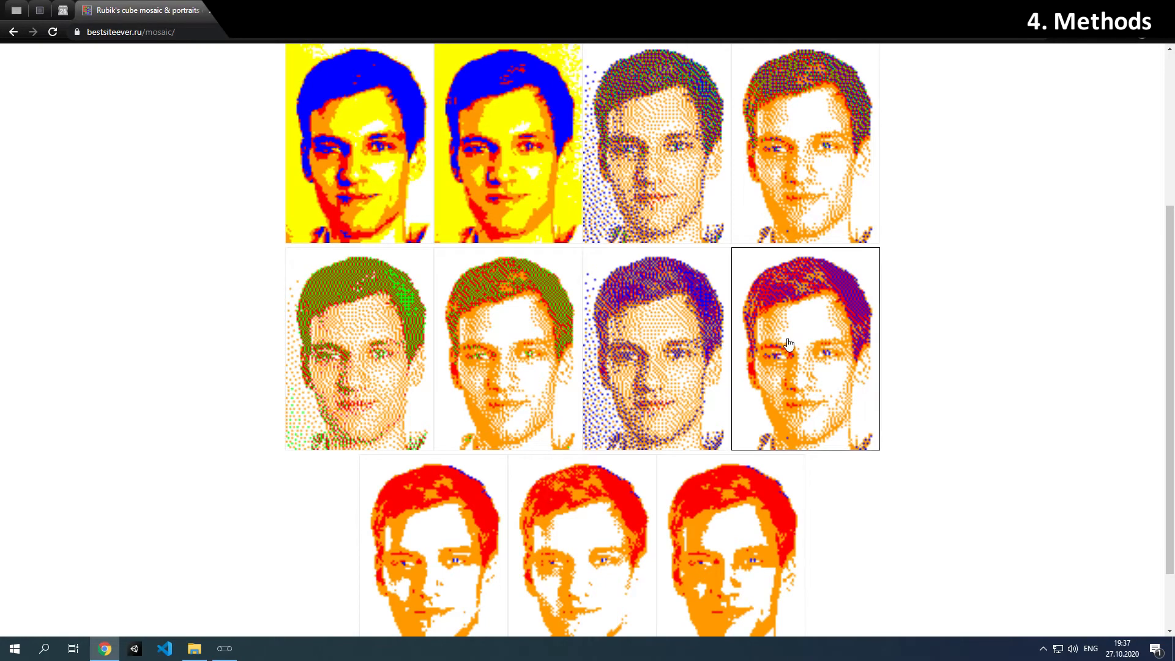
{"action": "scroll", "coordinate": [789, 345], "scroll_direction": "down", "scroll_amount": 2}
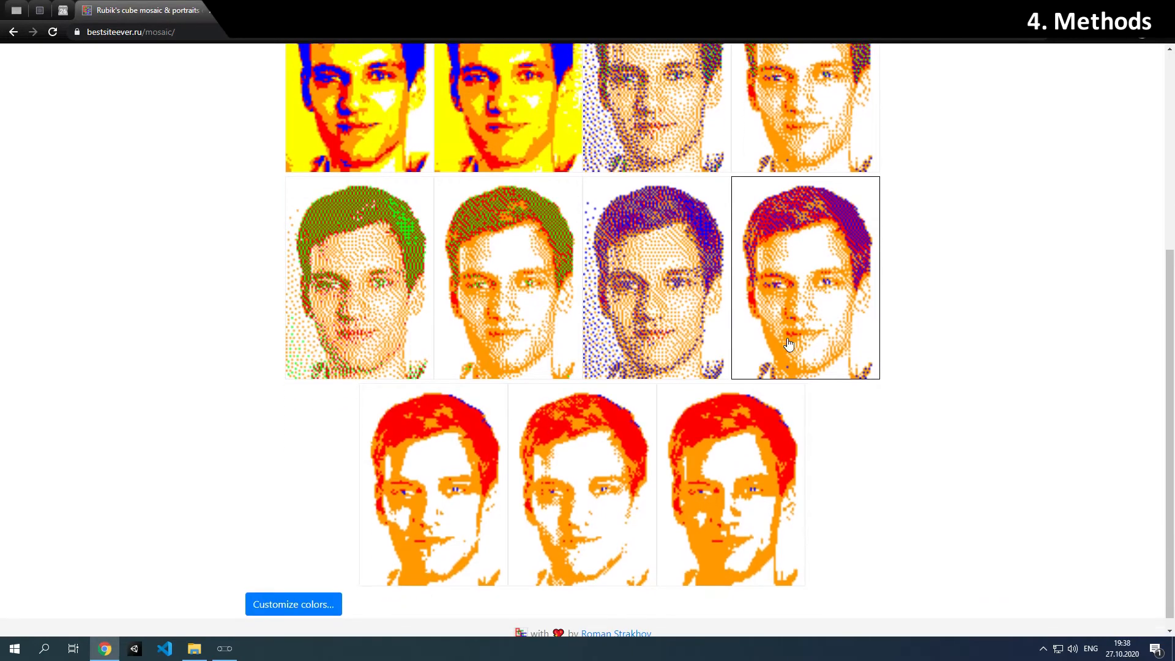
{"action": "left_click", "coordinate": [556, 454]}
{"action": "scroll", "coordinate": [513, 439], "scroll_direction": "down", "scroll_amount": 5}
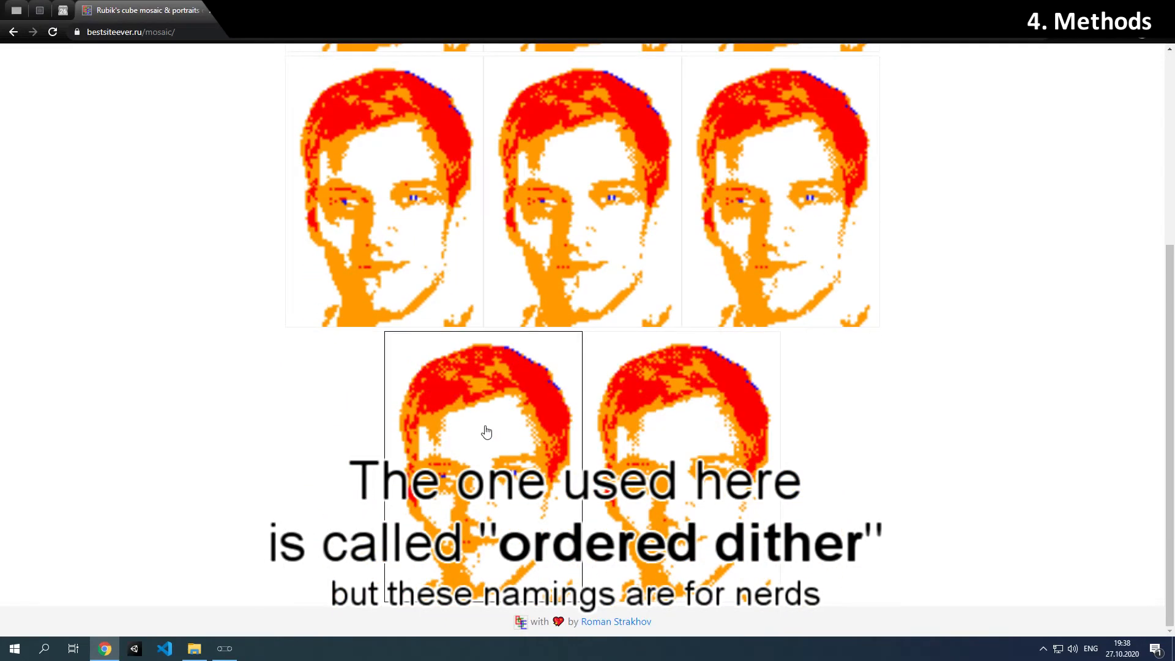
{"action": "left_click", "coordinate": [485, 433]}
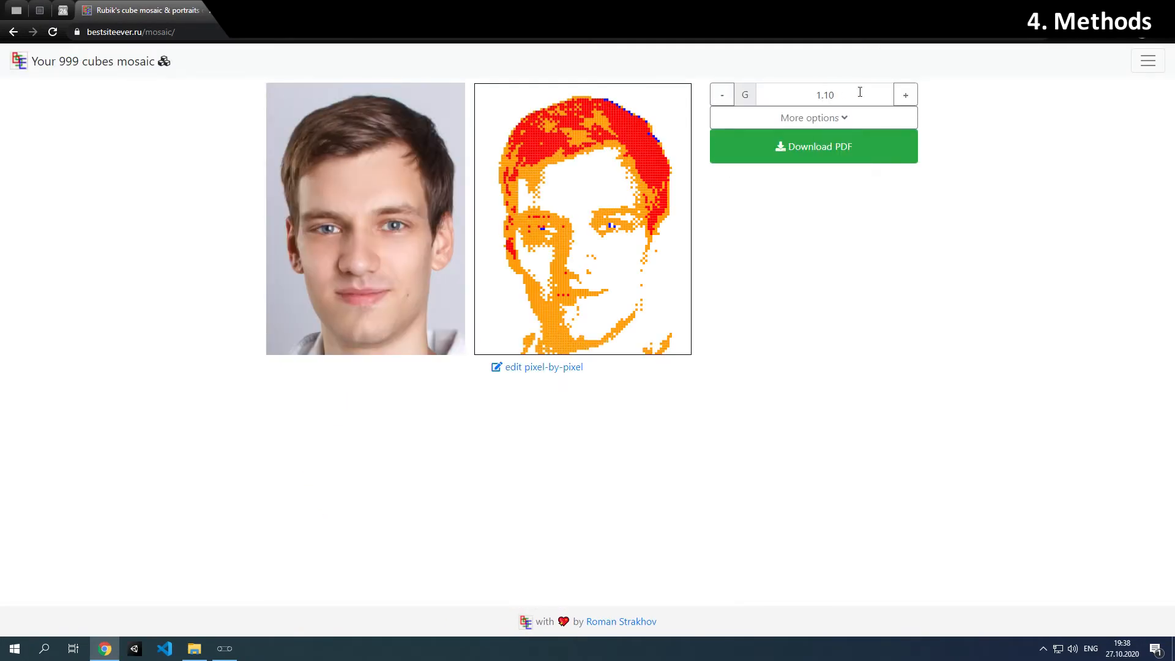
{"action": "left_click", "coordinate": [907, 97]}
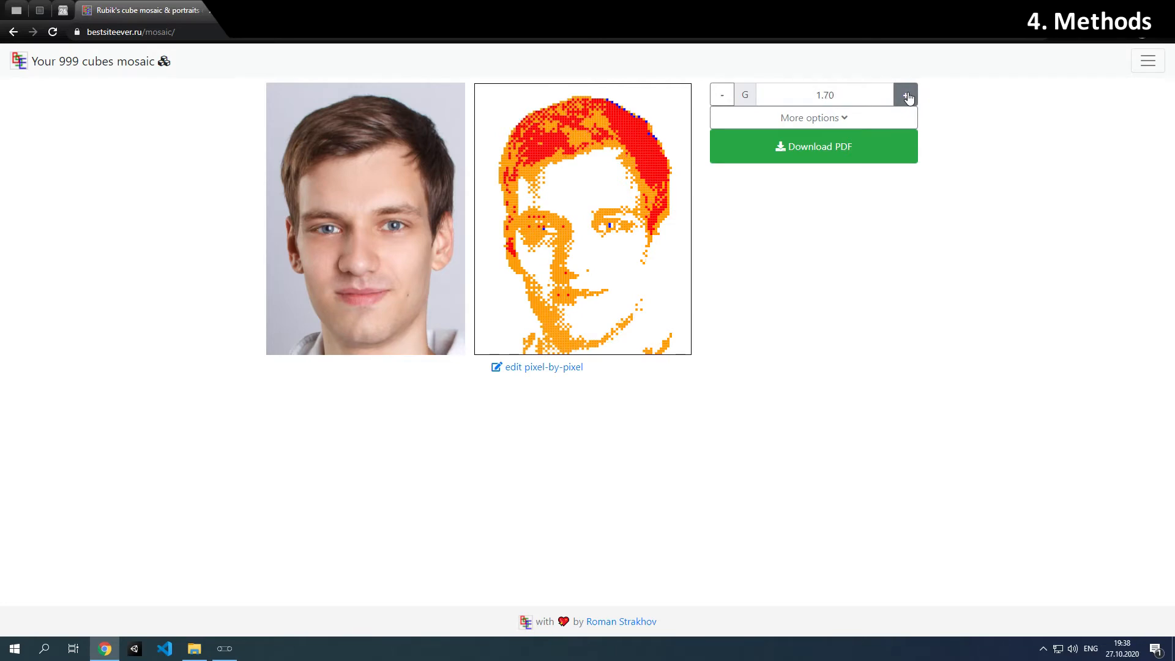
{"action": "left_click", "coordinate": [907, 96]}
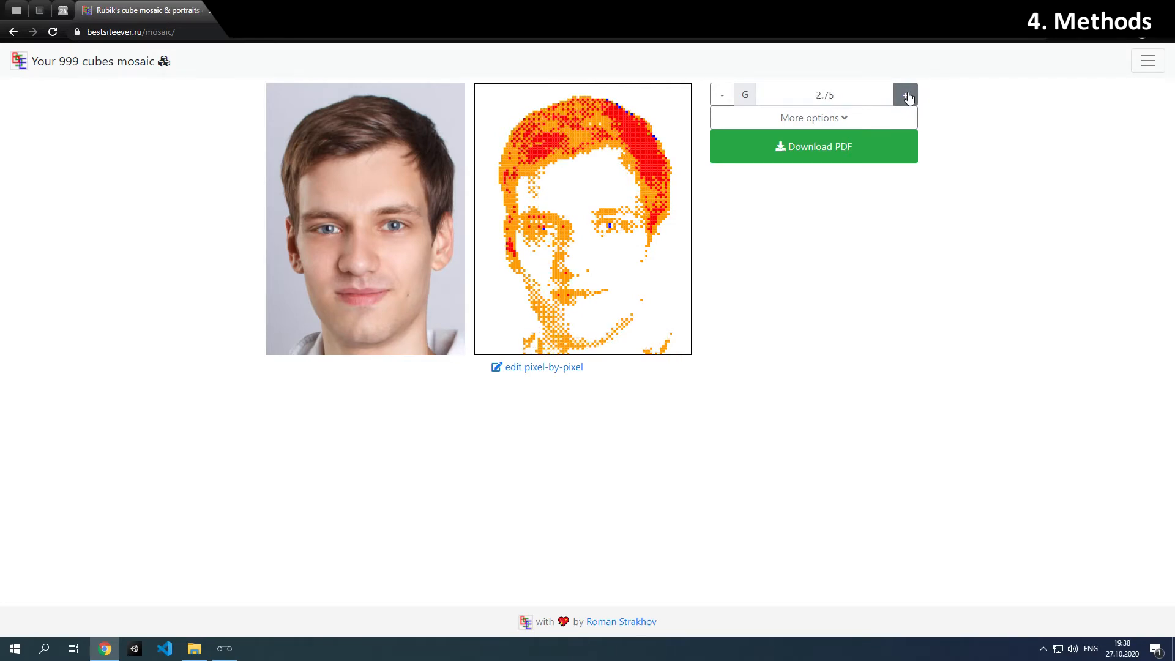
Return to the variant selection and choose the third red-and-orange variant in the last row.
{"action": "left_click", "coordinate": [892, 117]}
{"action": "left_click", "coordinate": [824, 395]}
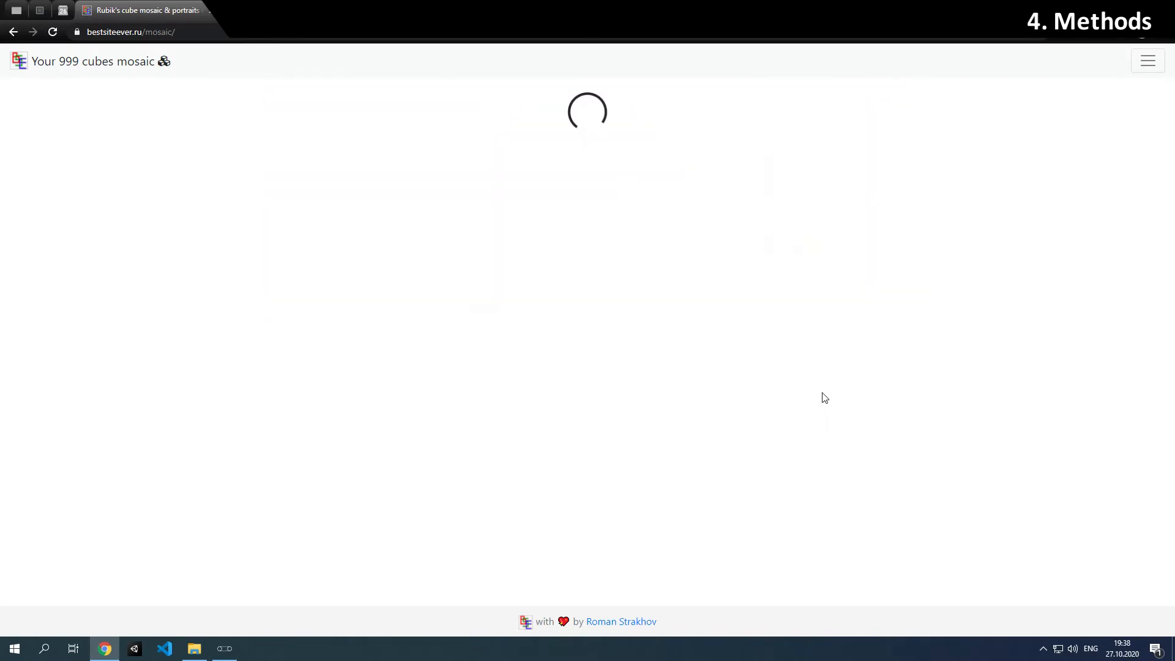
{"action": "scroll", "coordinate": [792, 498], "scroll_direction": "down", "scroll_amount": 5}
{"action": "left_click", "coordinate": [773, 497]}
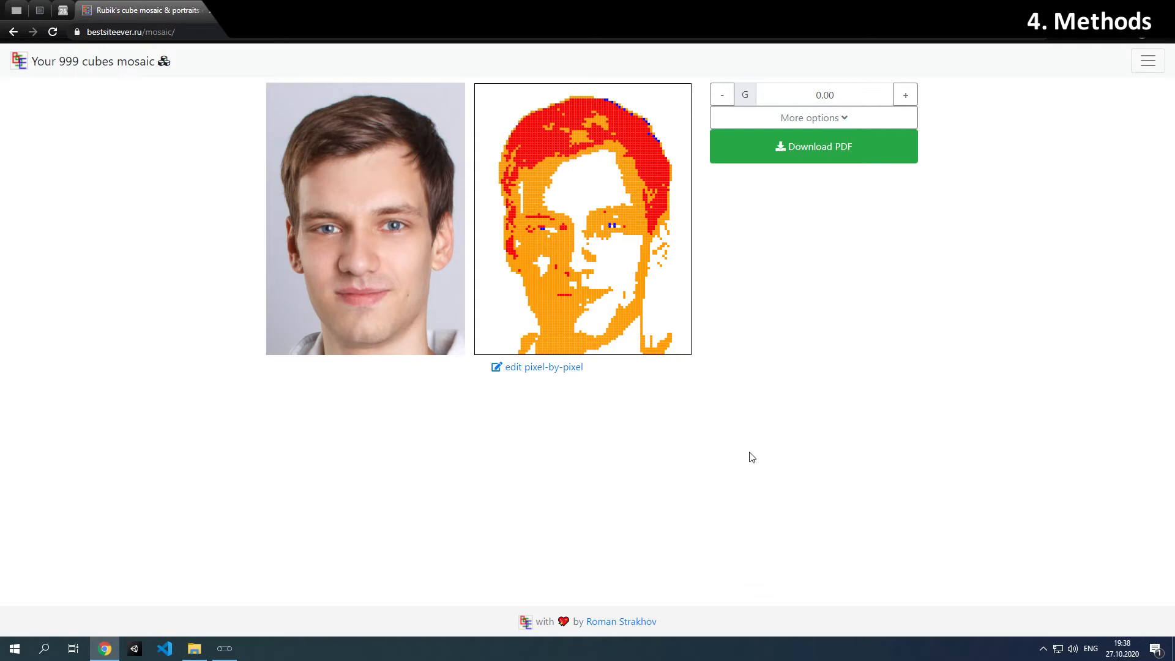
Load chrome.jpeg from the BSE Mosaic video folder into the mosaic builder and continue with a size of 25 × 25 cubes.
{"action": "key", "text": "alt+Tab"}
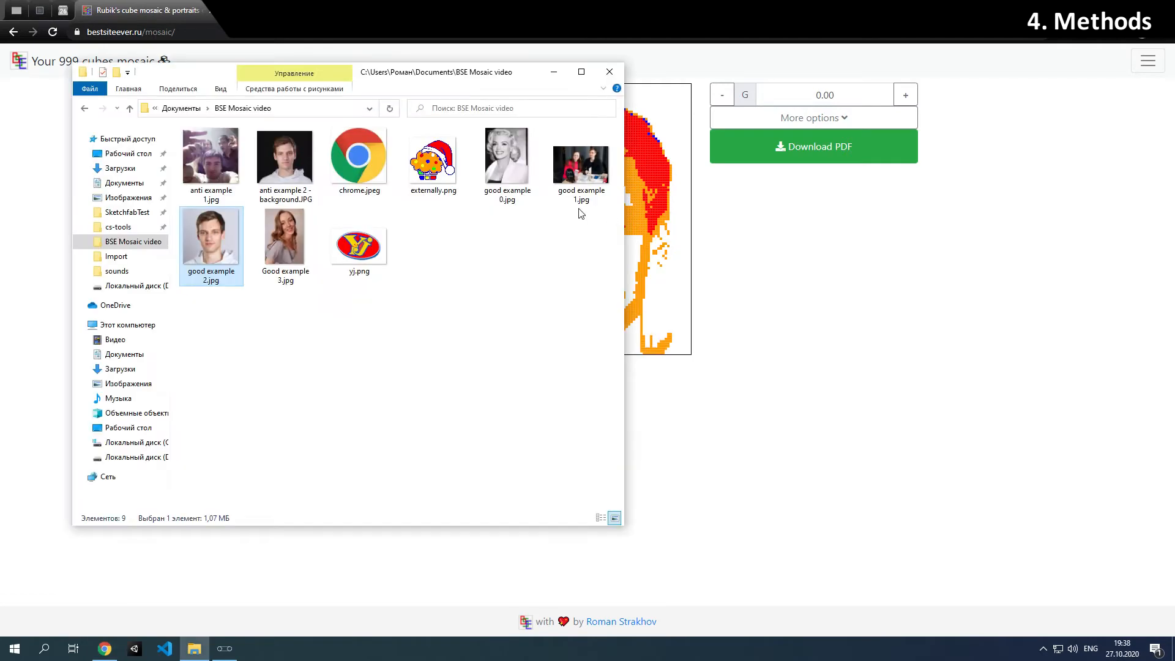
{"action": "left_click_drag", "start_coordinate": [357, 165], "coordinate": [642, 227]}
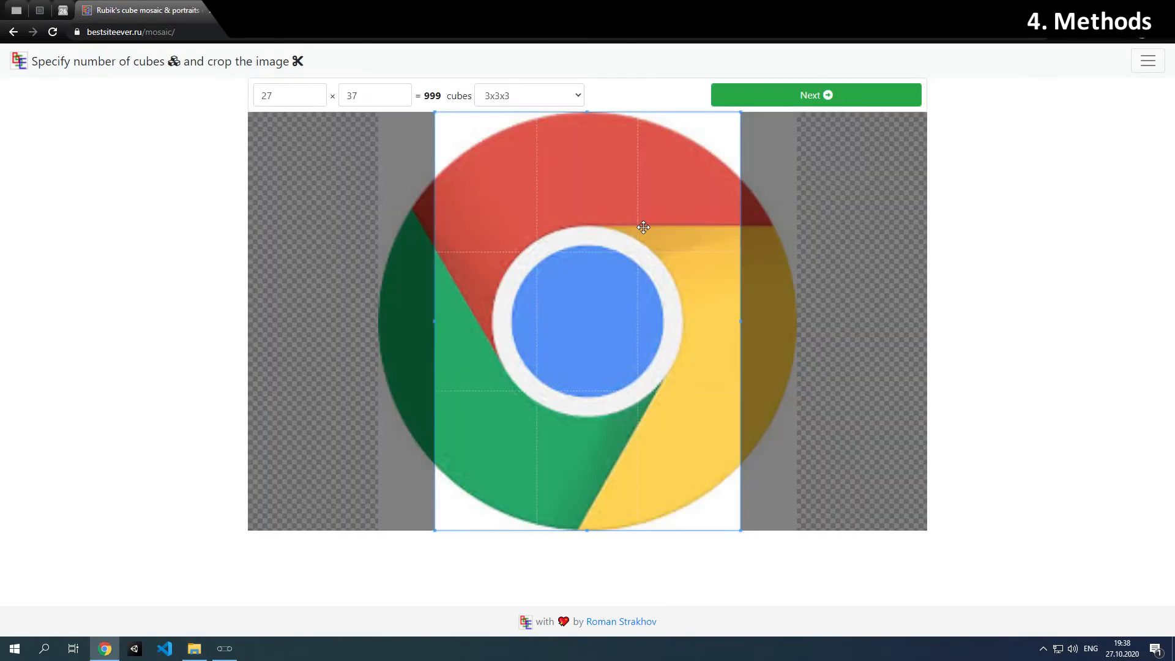
{"action": "left_click_drag", "start_coordinate": [258, 93], "coordinate": [276, 94]}
{"action": "type", "text": "25"}
{"action": "key", "text": "Tab"}
{"action": "type", "text": "25"}
{"action": "left_click", "coordinate": [813, 97]}
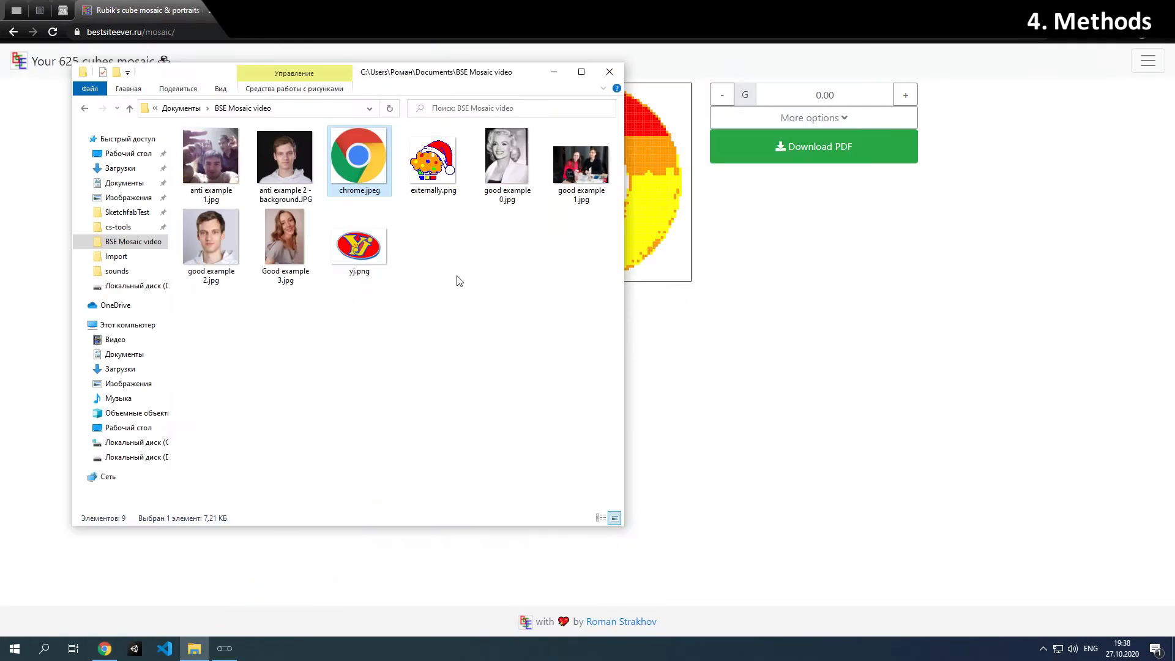
Load yj.png, continue with a size of 31 × 25 cubes, and choose the third variant in the last row.
{"action": "left_click_drag", "start_coordinate": [359, 244], "coordinate": [666, 222]}
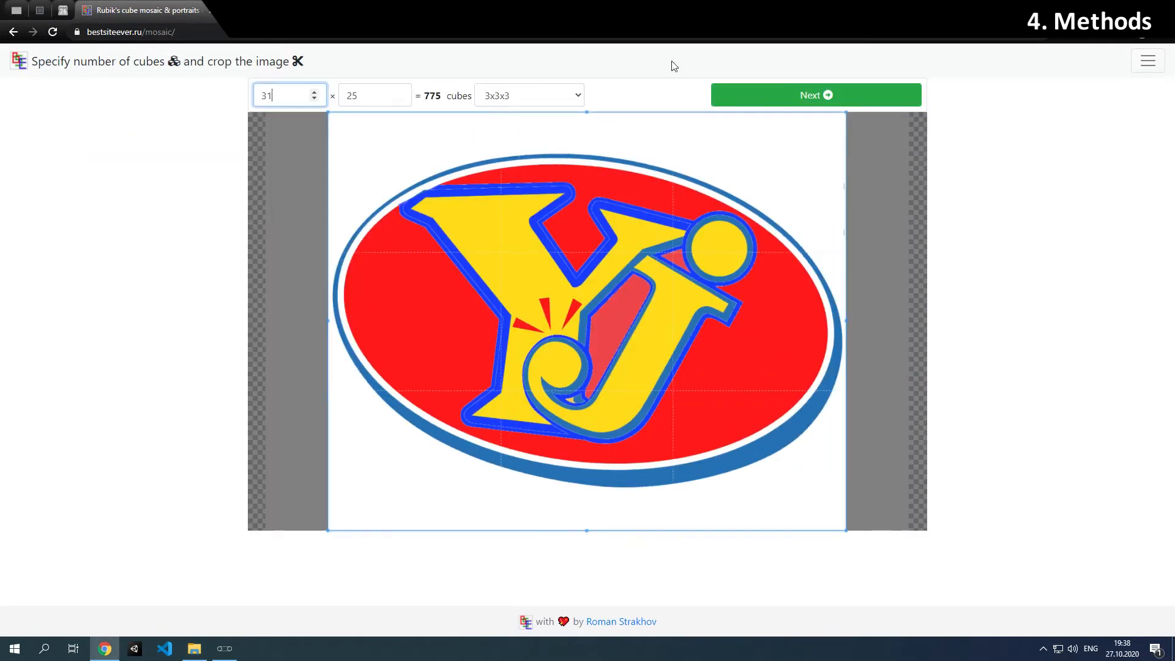
{"action": "left_click", "coordinate": [745, 100]}
{"action": "scroll", "coordinate": [742, 435], "scroll_direction": "down", "scroll_amount": 3}
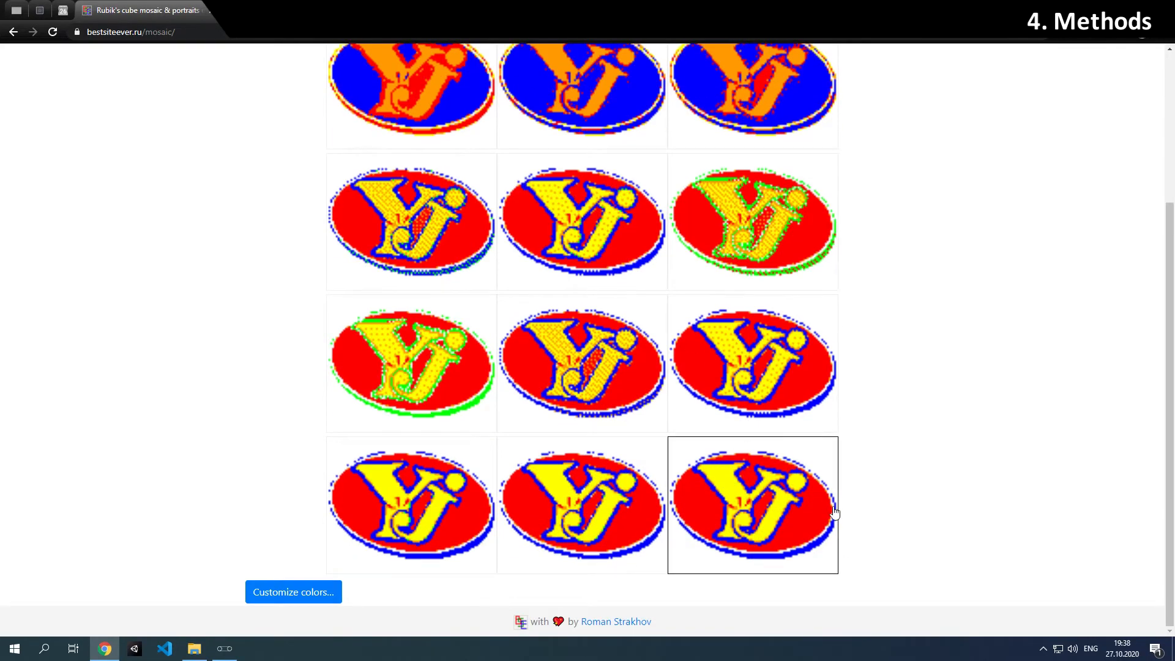
{"action": "left_click", "coordinate": [797, 513]}
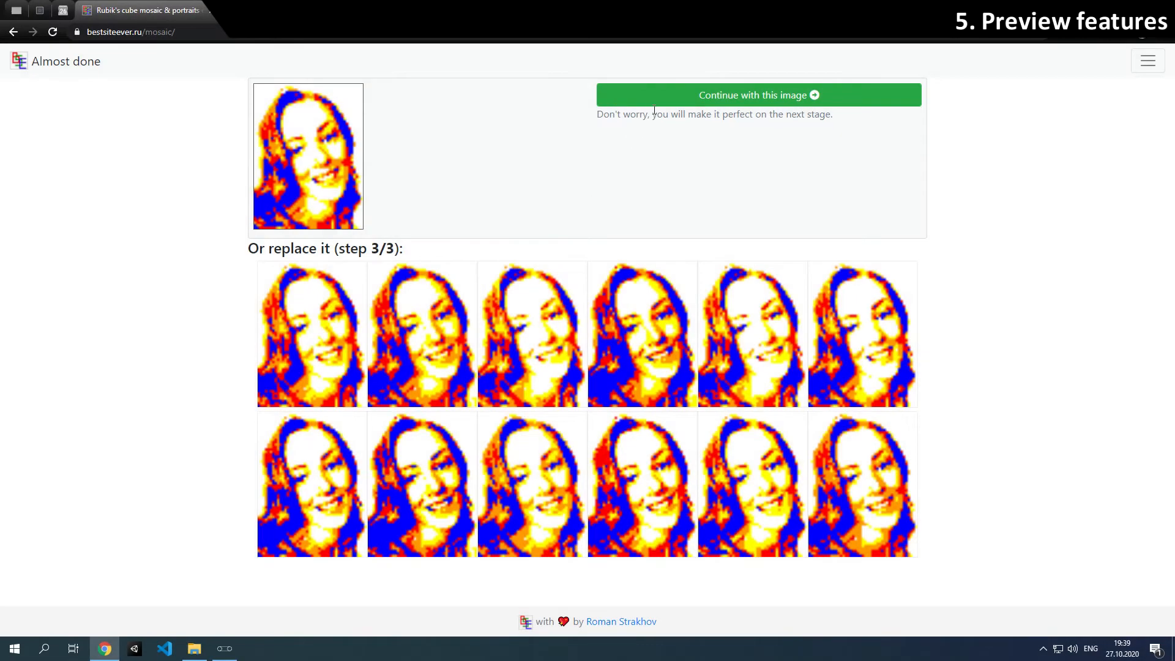
Choose a blue, red, orange and yellow variant of the woman's portrait and preview it with white plastic.
{"action": "left_click", "coordinate": [650, 291]}
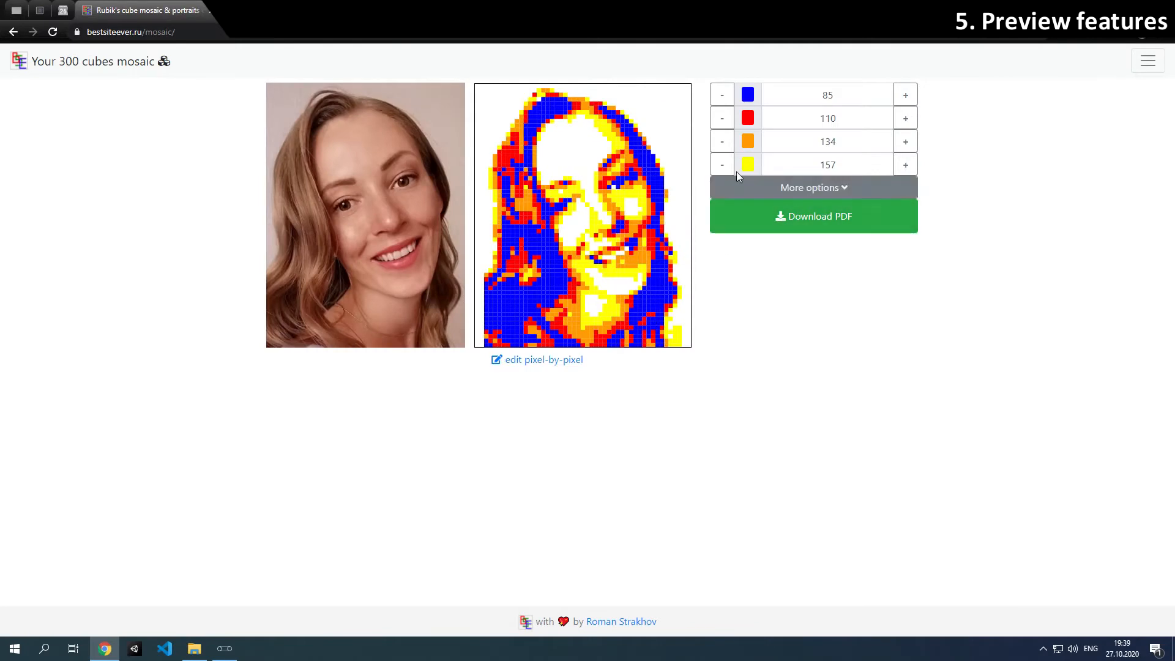
{"action": "left_click", "coordinate": [776, 189]}
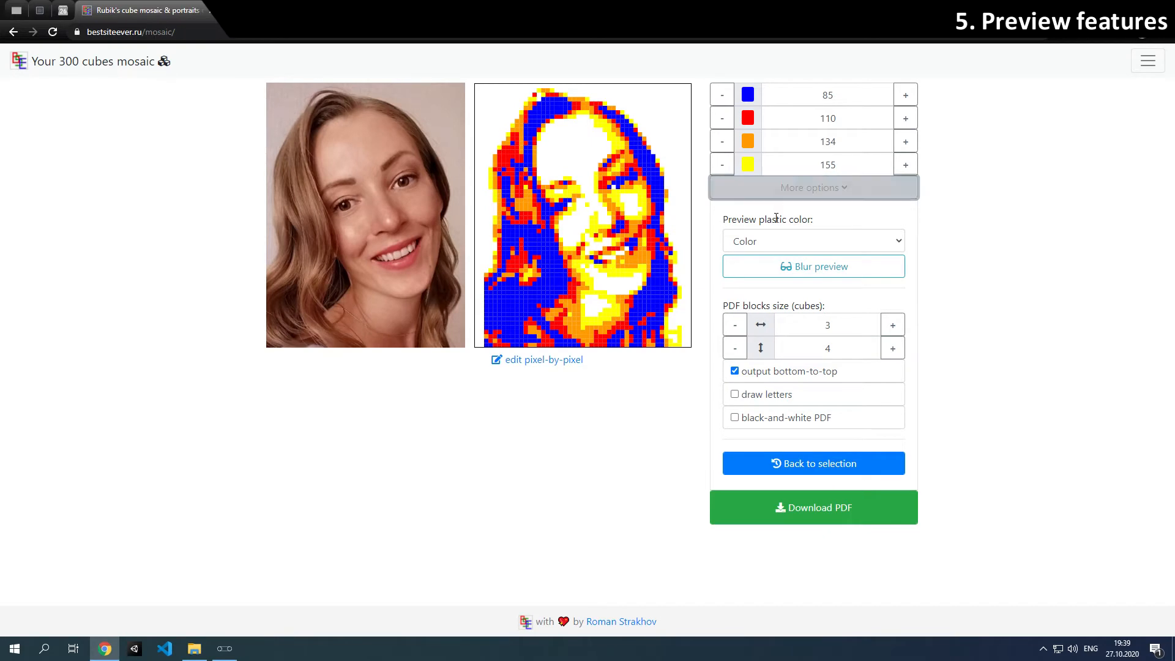
{"action": "left_click", "coordinate": [771, 241]}
{"action": "left_click", "coordinate": [768, 254]}
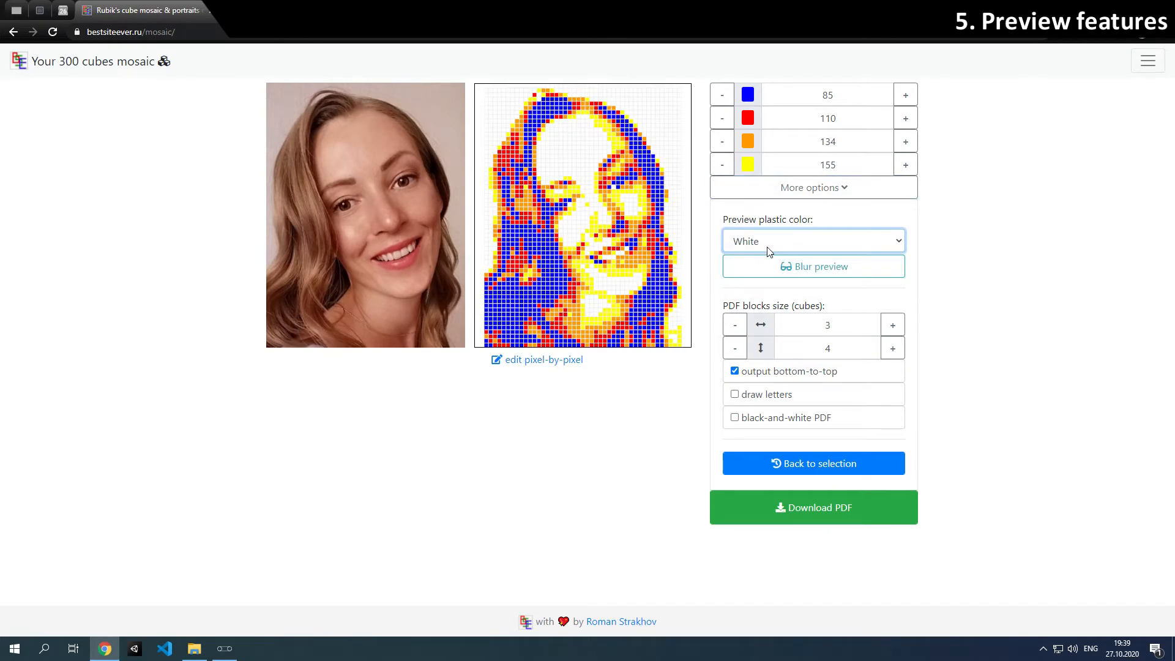
Switch the preview plastic color to black and blur the mosaic preview.
{"action": "left_click", "coordinate": [768, 250]}
{"action": "left_click", "coordinate": [764, 271]}
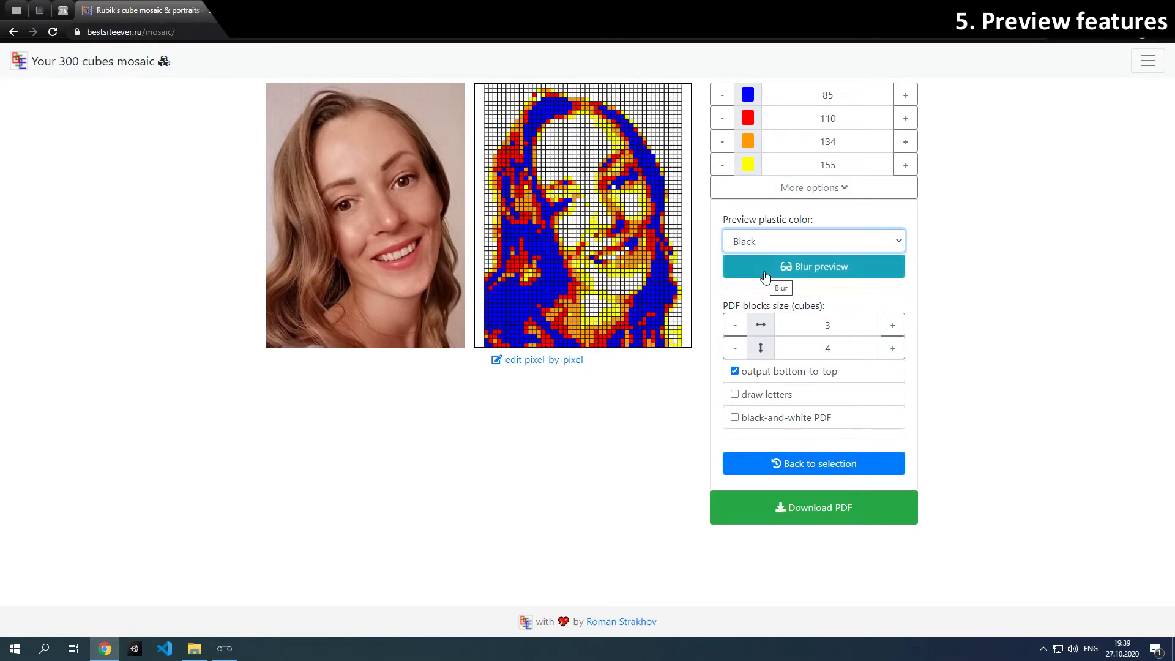
{"action": "left_click", "coordinate": [765, 276]}
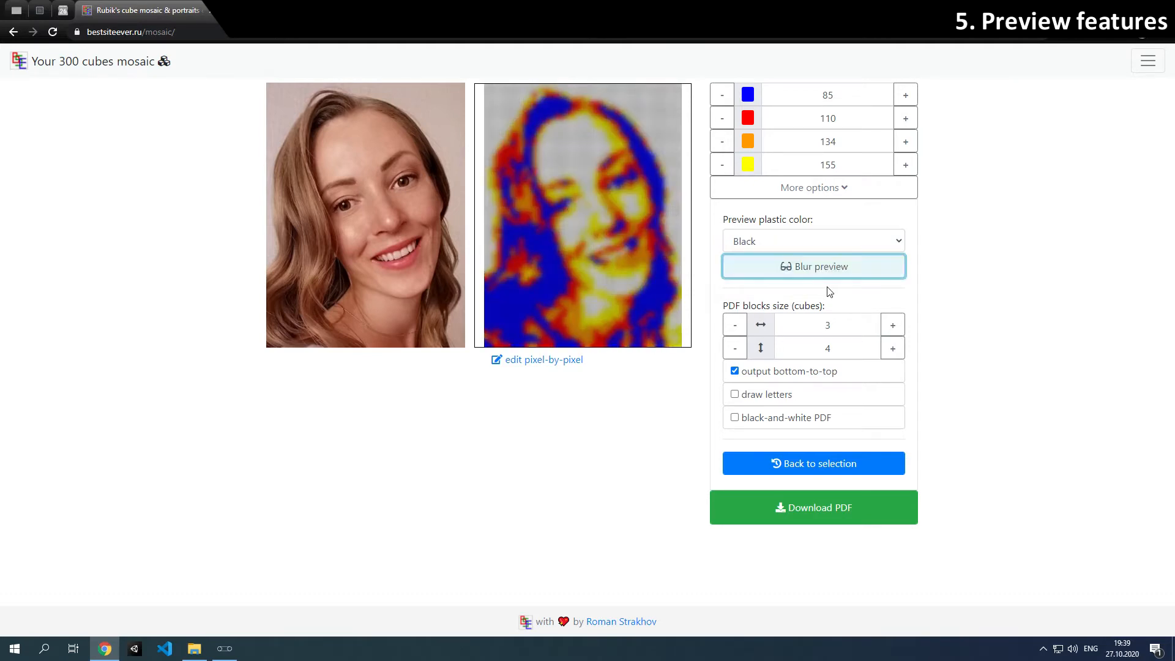
Set the PDF block size to 4 cubes wide and 5 cubes high, then download and open the PDF.
{"action": "left_click", "coordinate": [892, 325]}
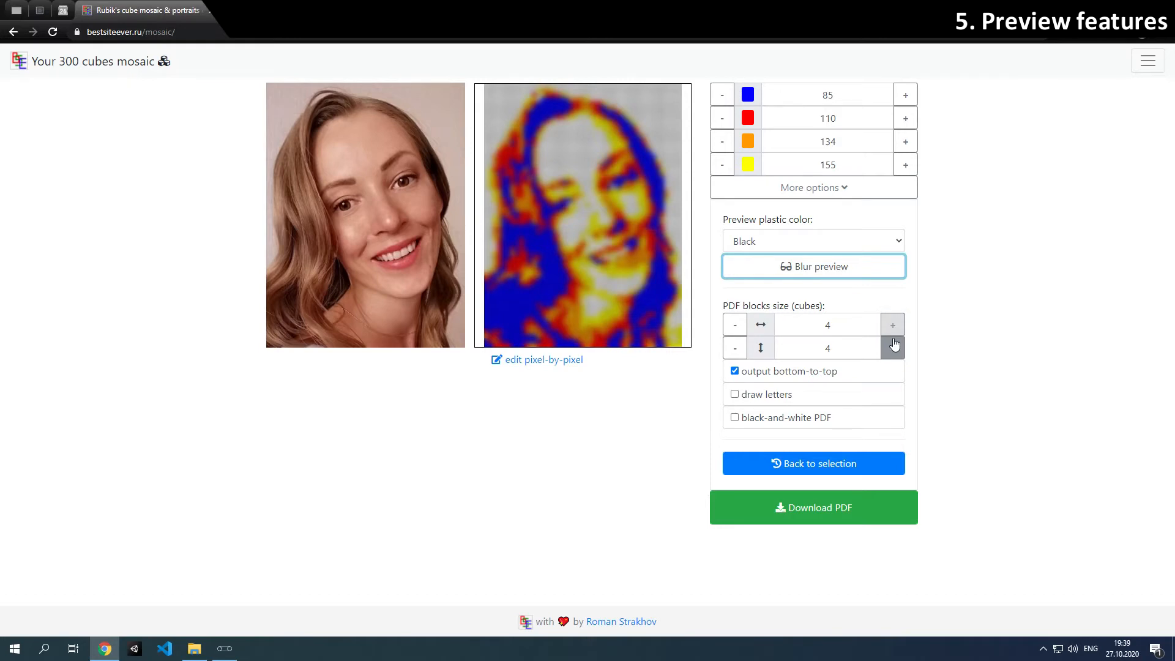
{"action": "left_click", "coordinate": [893, 347]}
{"action": "left_click", "coordinate": [820, 508]}
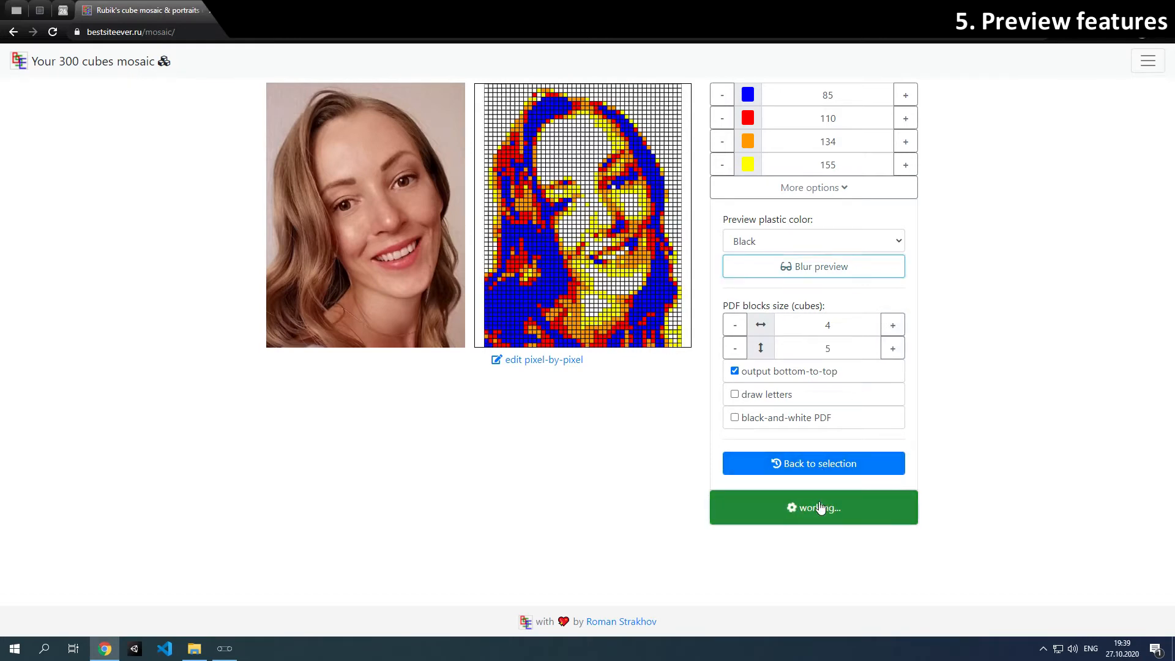
{"action": "left_click", "coordinate": [79, 615]}
Skim the block pages of the PDF and return to the mosaic page to check the bottom-to-top output option.
{"action": "scroll", "coordinate": [508, 344], "scroll_direction": "down", "scroll_amount": 8}
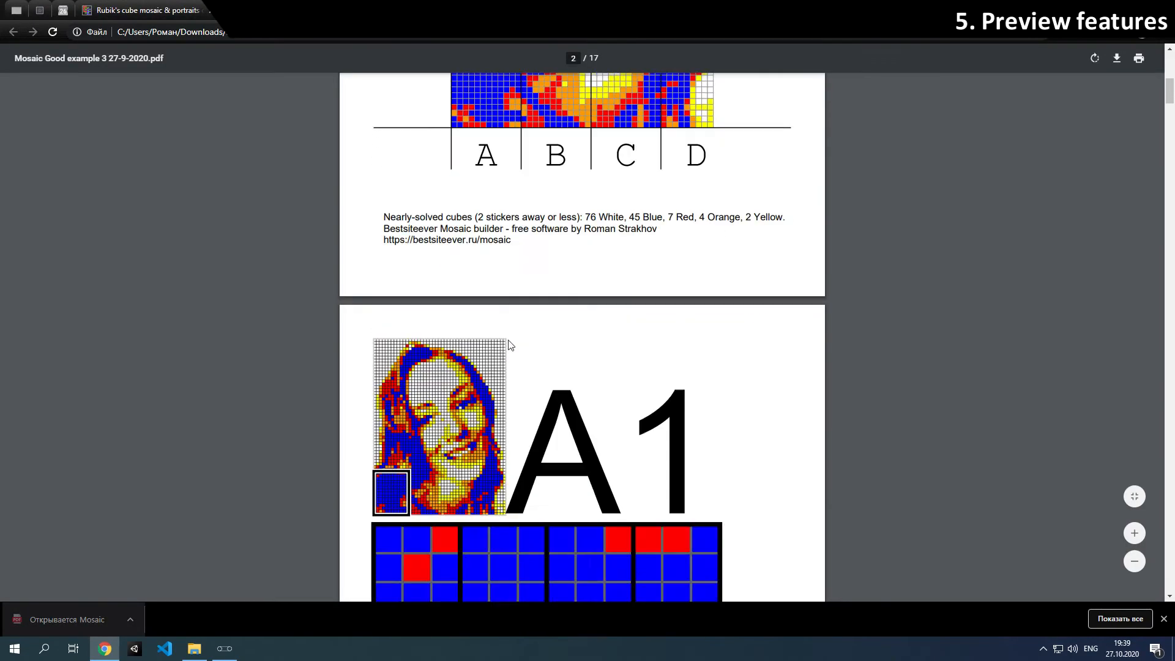
{"action": "scroll", "coordinate": [508, 345], "scroll_direction": "down", "scroll_amount": 14}
{"action": "left_click_drag", "start_coordinate": [1166, 123], "coordinate": [1166, 232]}
{"action": "left_click", "coordinate": [160, 11]}
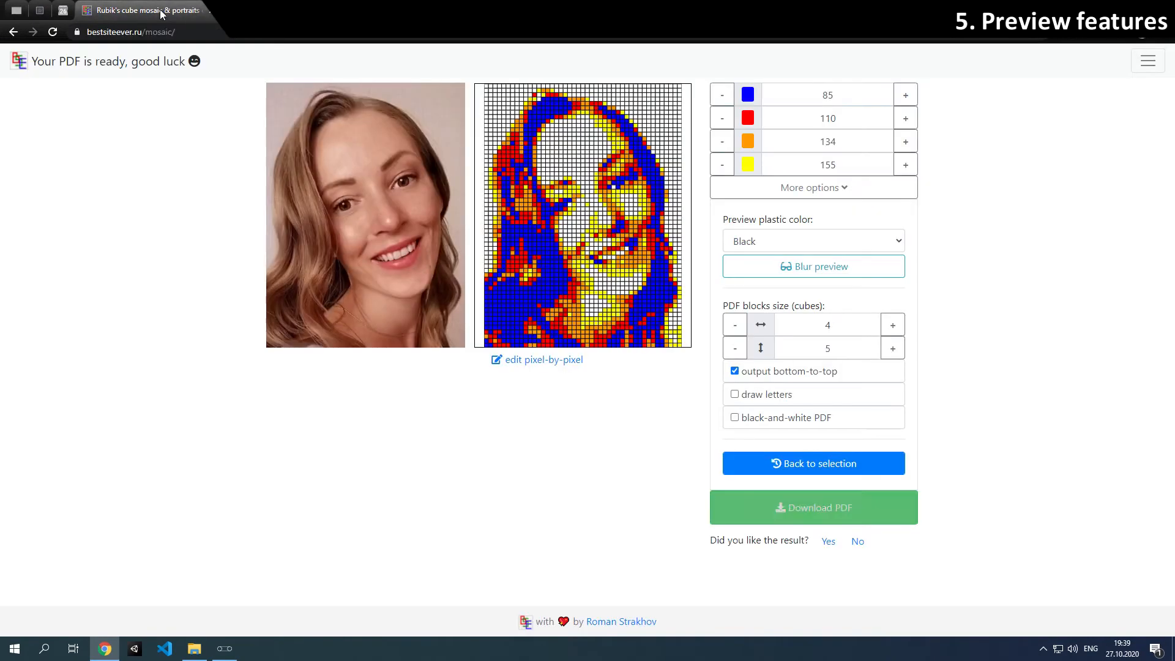
{"action": "left_click", "coordinate": [769, 377]}
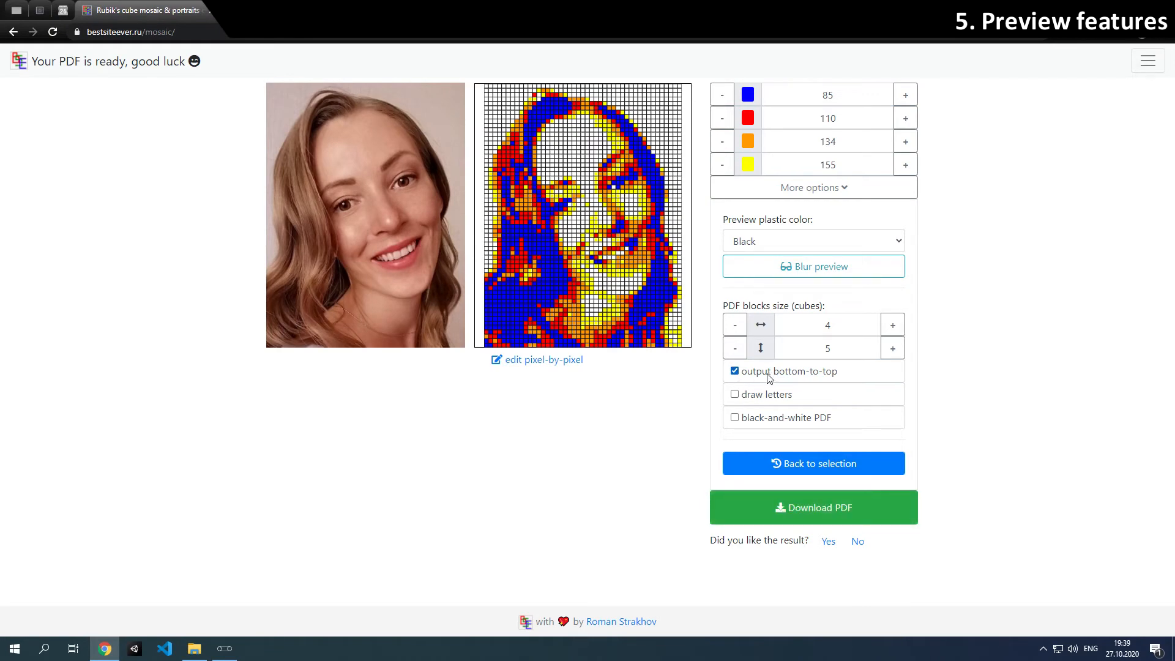
Go back to the PDF and examine the overview grid and the order of the block pages from A1 to D1.
{"action": "left_click", "coordinate": [288, 10]}
{"action": "left_click_drag", "start_coordinate": [1166, 247], "coordinate": [1164, 102]}
{"action": "scroll", "coordinate": [891, 181], "scroll_direction": "up", "scroll_amount": 6}
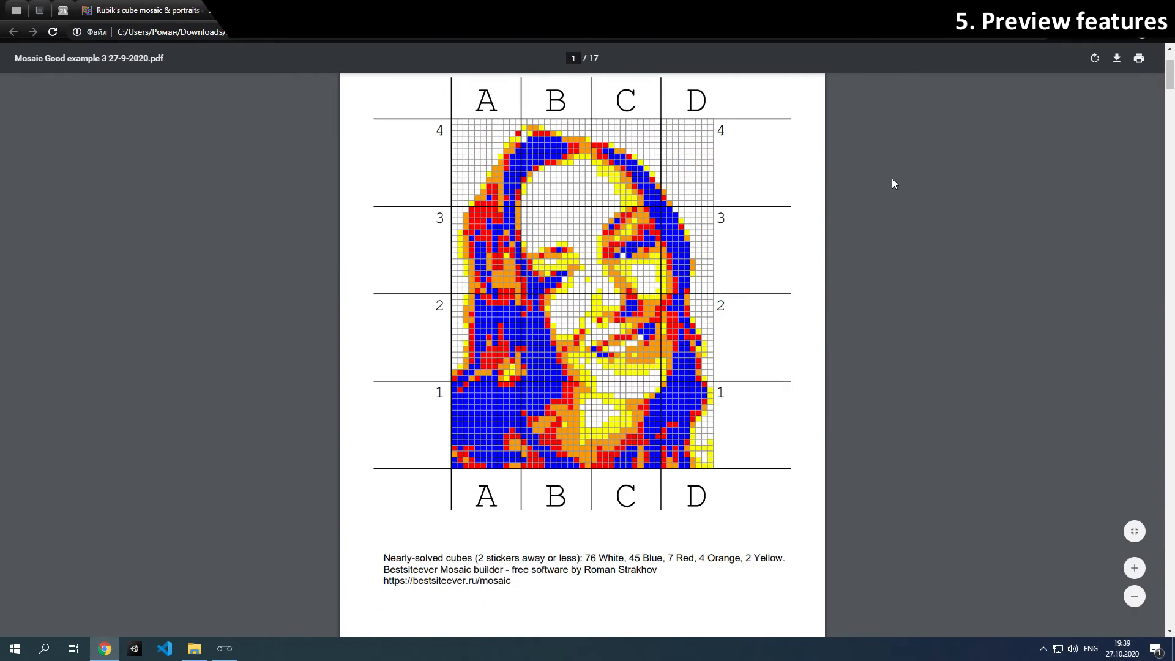
{"action": "scroll", "coordinate": [452, 334], "scroll_direction": "down", "scroll_amount": 9}
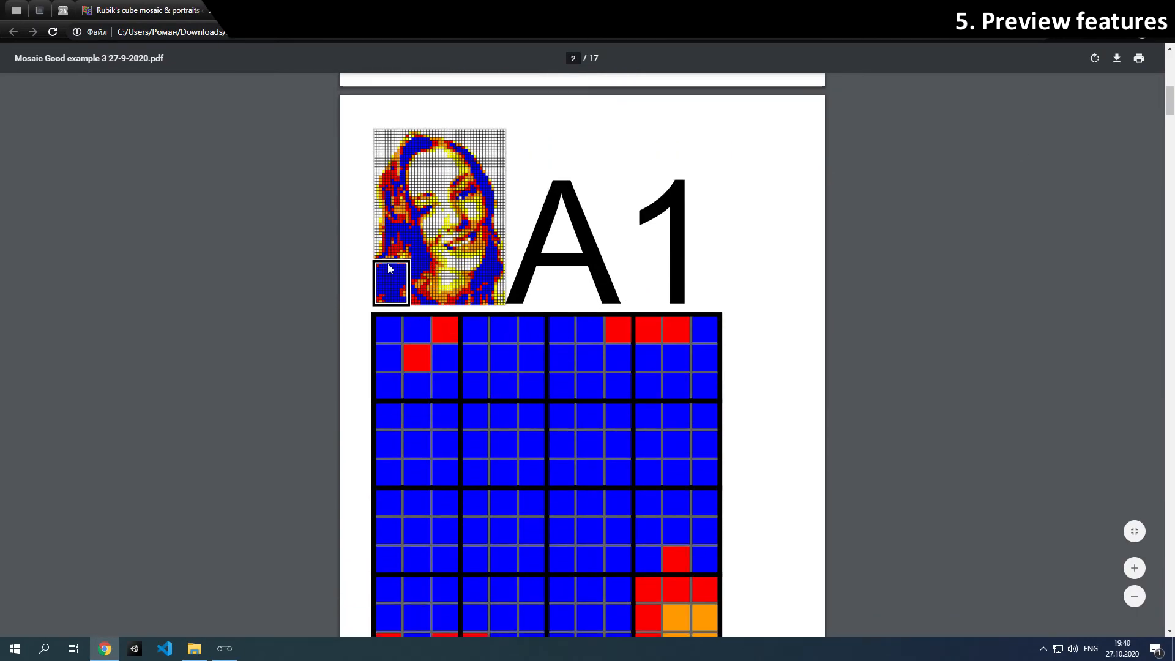
{"action": "scroll", "coordinate": [389, 268], "scroll_direction": "down", "scroll_amount": 20}
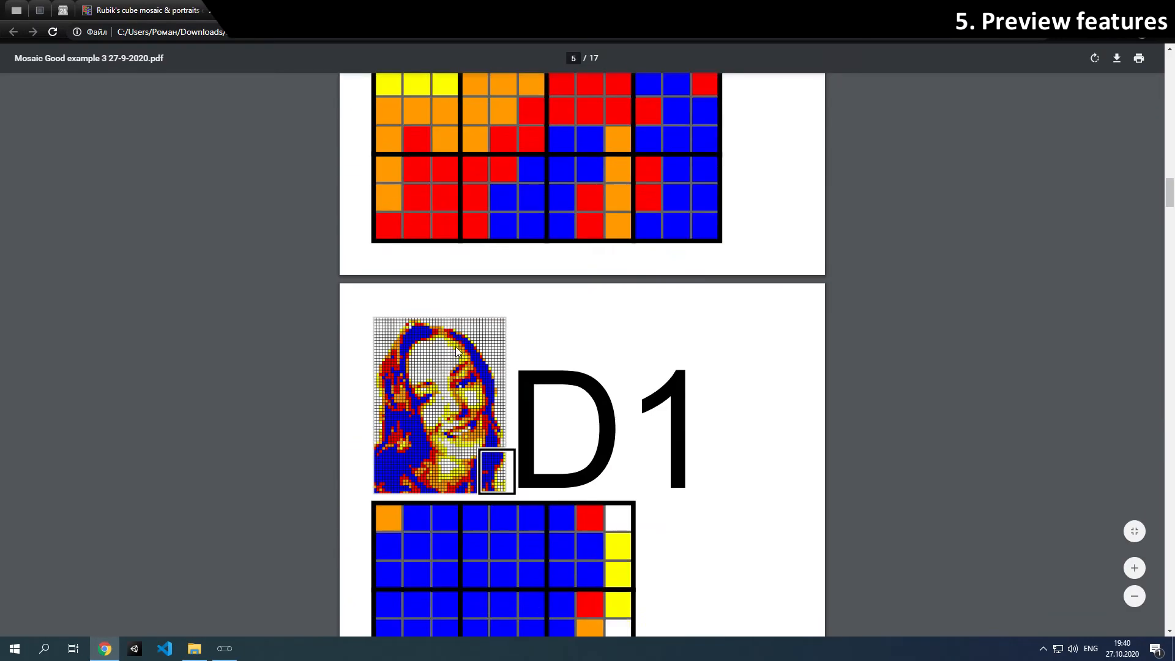
{"action": "scroll", "coordinate": [456, 350], "scroll_direction": "down", "scroll_amount": 6}
{"action": "scroll", "coordinate": [462, 337], "scroll_direction": "up", "scroll_amount": 3}
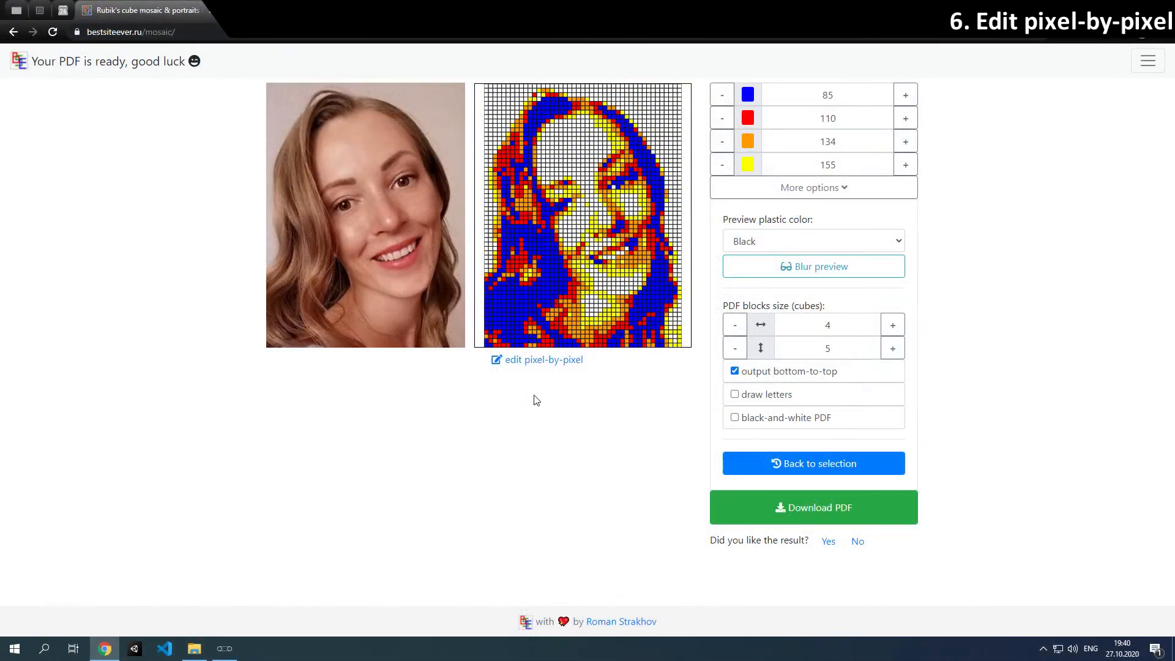
Download the portrait mosaic's miniature for pixel-by-pixel editing and open the downloaded file.
{"action": "left_click", "coordinate": [543, 360]}
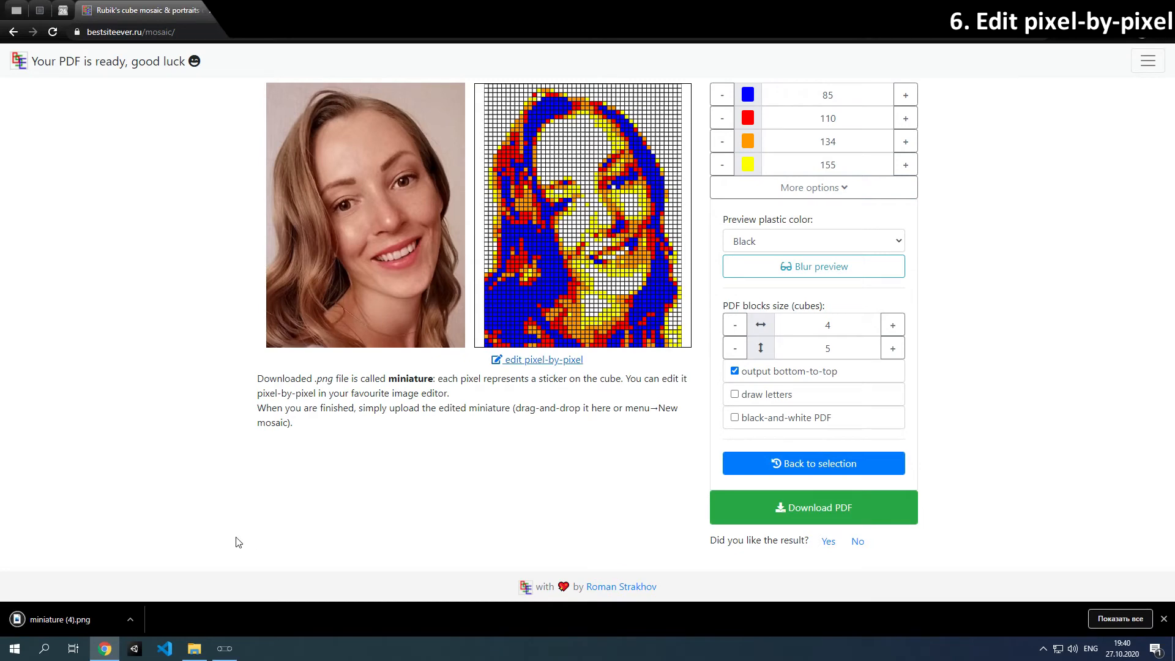
{"action": "left_click", "coordinate": [130, 620]}
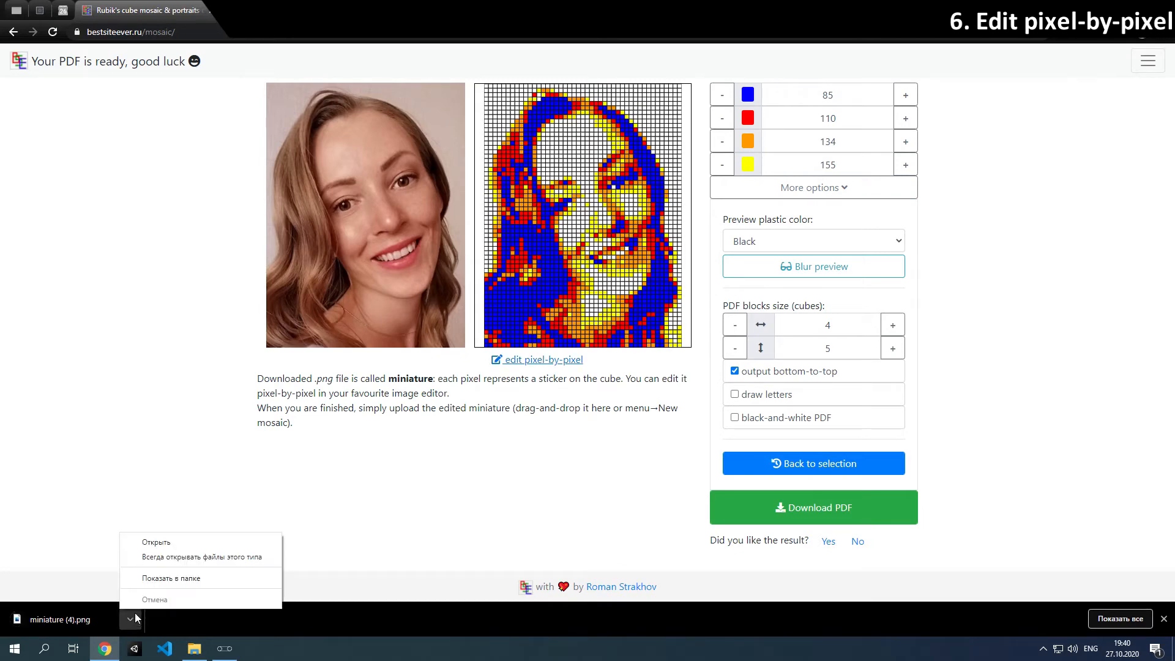
{"action": "left_click", "coordinate": [153, 542]}
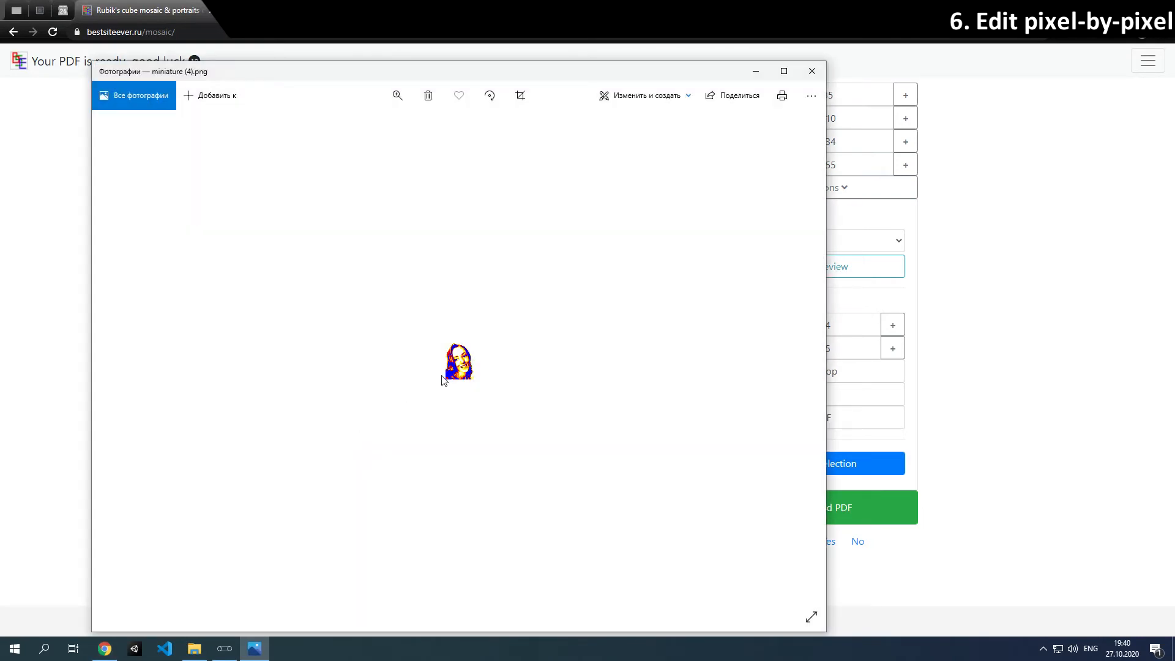
Open miniature (4).png in Paint instead of the photo viewer.
{"action": "right_click", "coordinate": [447, 372]}
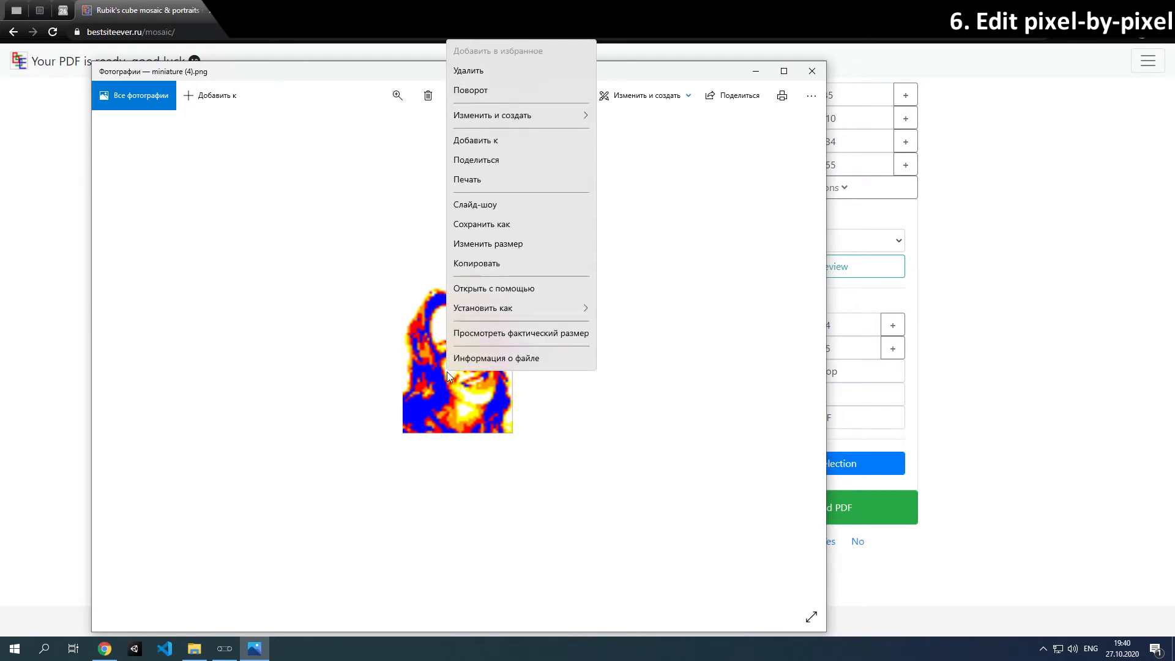
{"action": "mouse_move", "coordinate": [501, 115]}
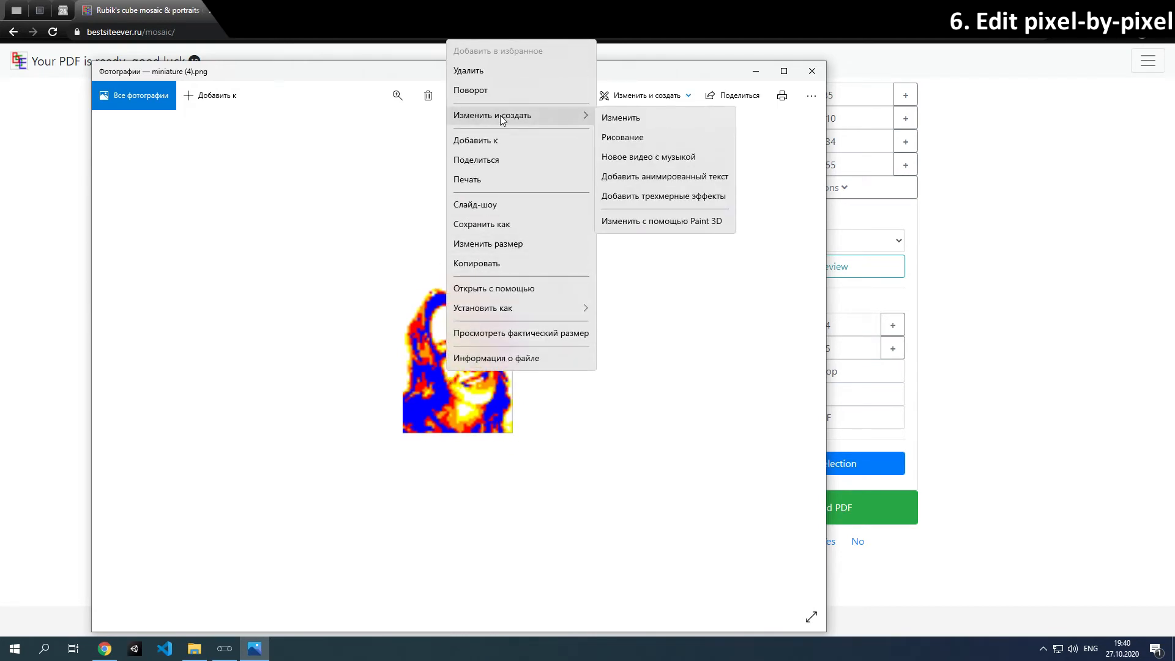
{"action": "left_click", "coordinate": [538, 289]}
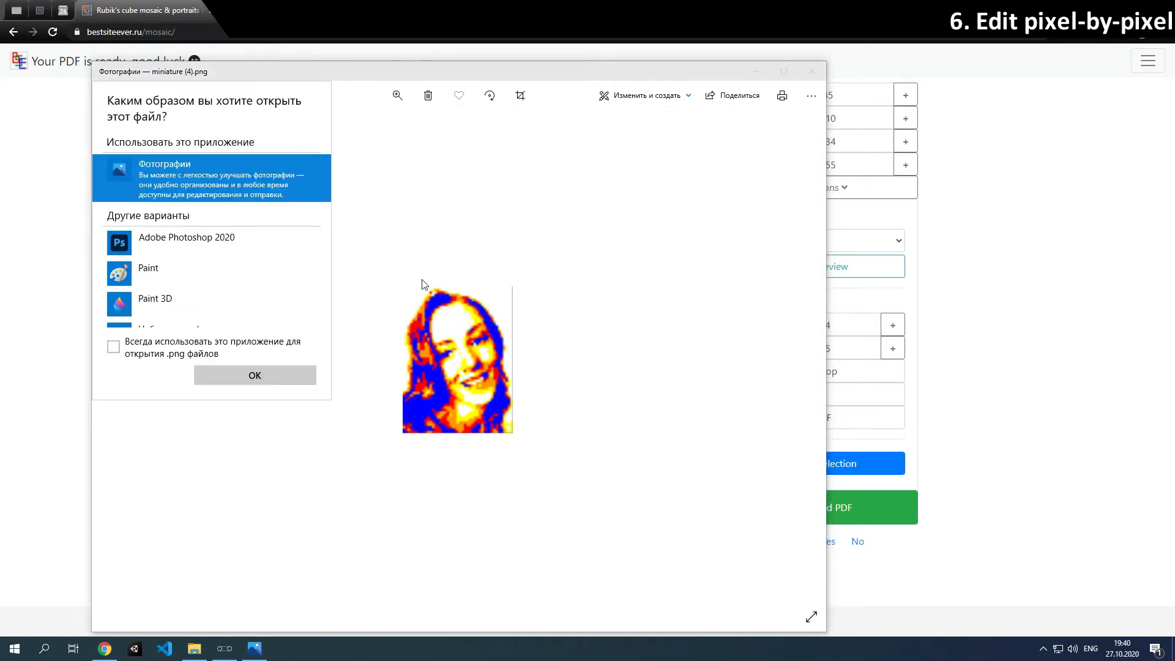
{"action": "left_click", "coordinate": [181, 269]}
{"action": "left_click", "coordinate": [254, 375]}
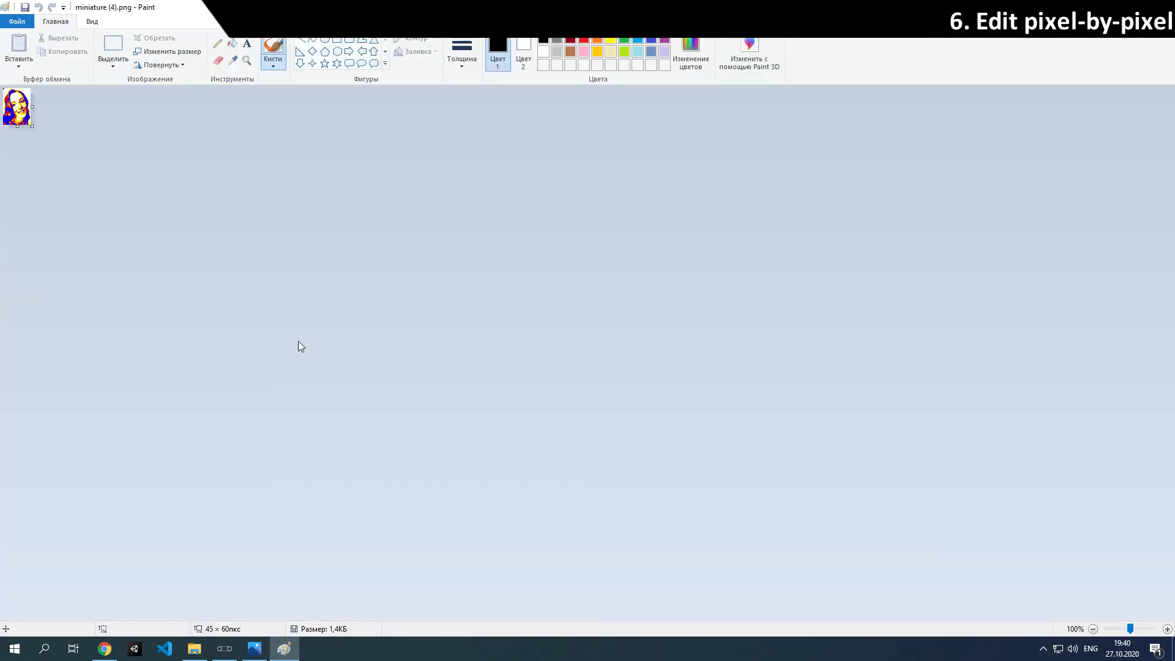
Write "HI! xD" in red pixels with the Pencil on the white background beside the top of the woman's hair.
{"action": "scroll", "coordinate": [157, 202], "scroll_direction": "up", "scroll_amount": 7}
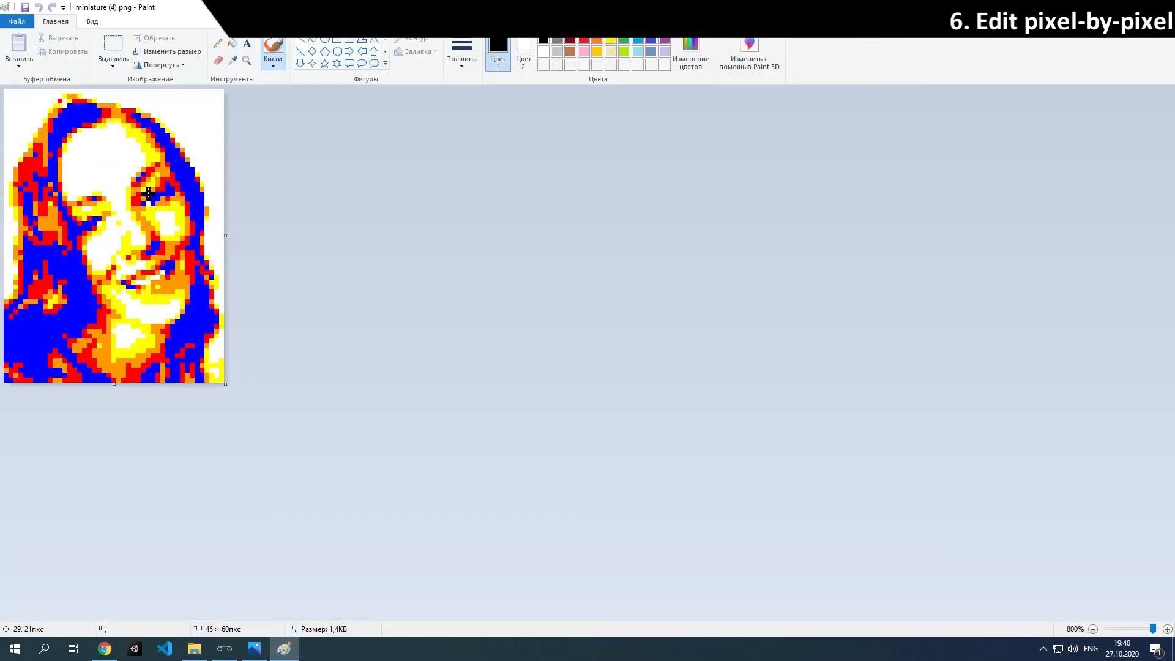
{"action": "left_click", "coordinate": [218, 43]}
{"action": "left_click", "coordinate": [583, 41]}
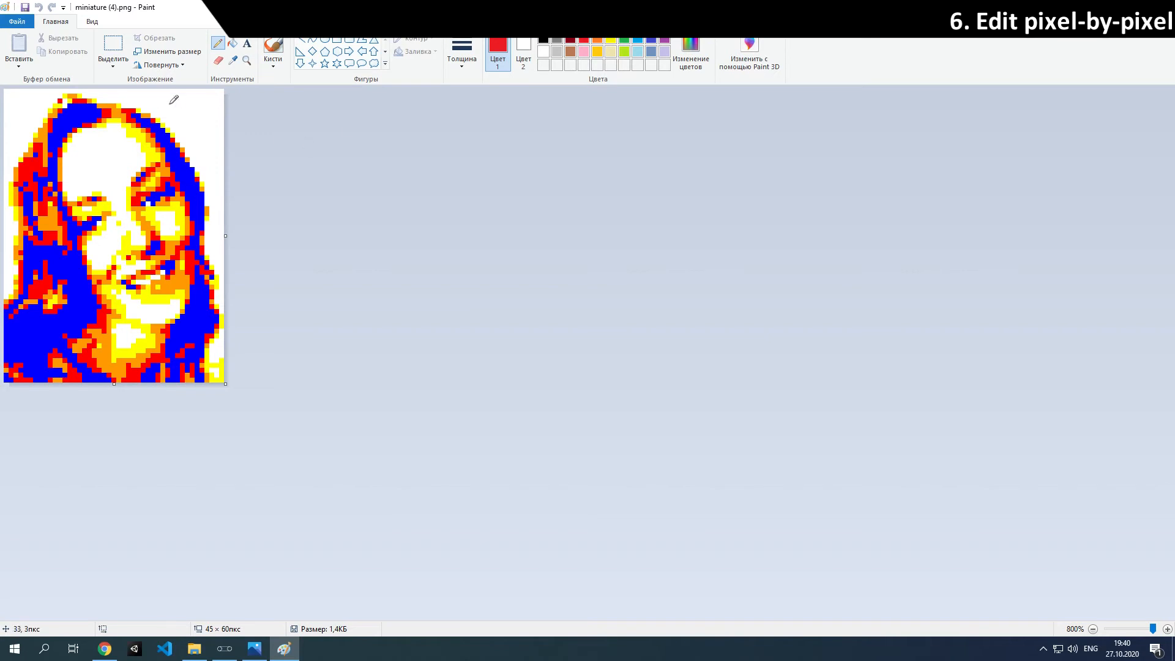
{"action": "left_click_drag", "start_coordinate": [172, 100], "coordinate": [172, 106]}
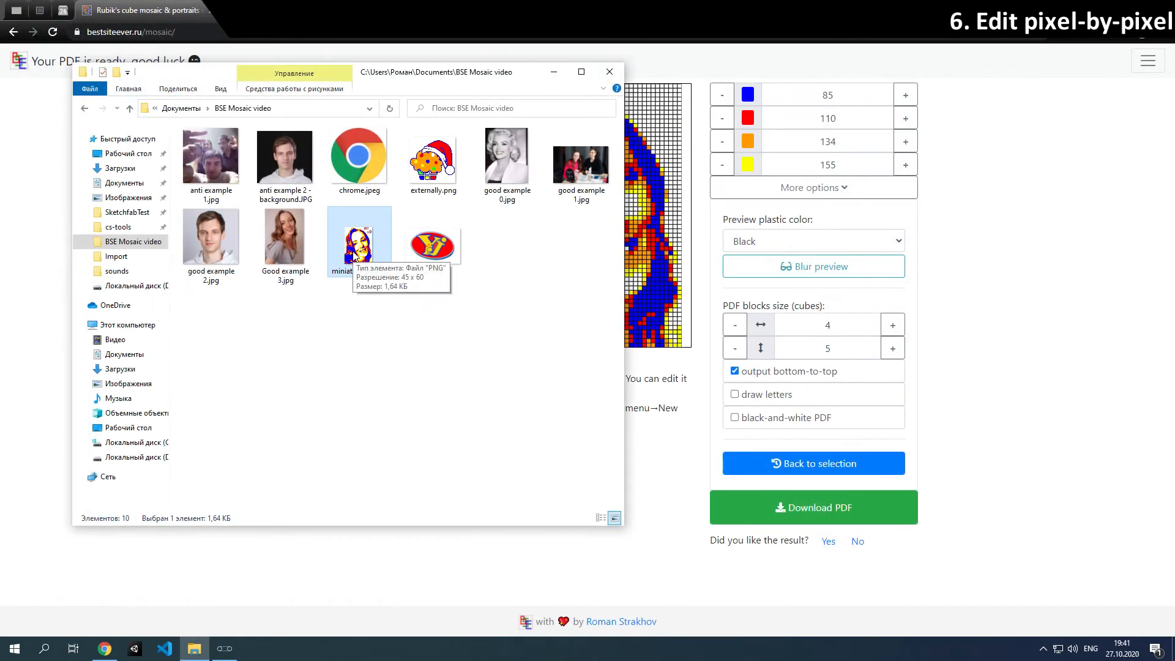
Load the edited miniature into the mosaic builder, then download and open its PDF.
{"action": "left_click_drag", "start_coordinate": [357, 257], "coordinate": [990, 202]}
{"action": "left_click", "coordinate": [795, 146]}
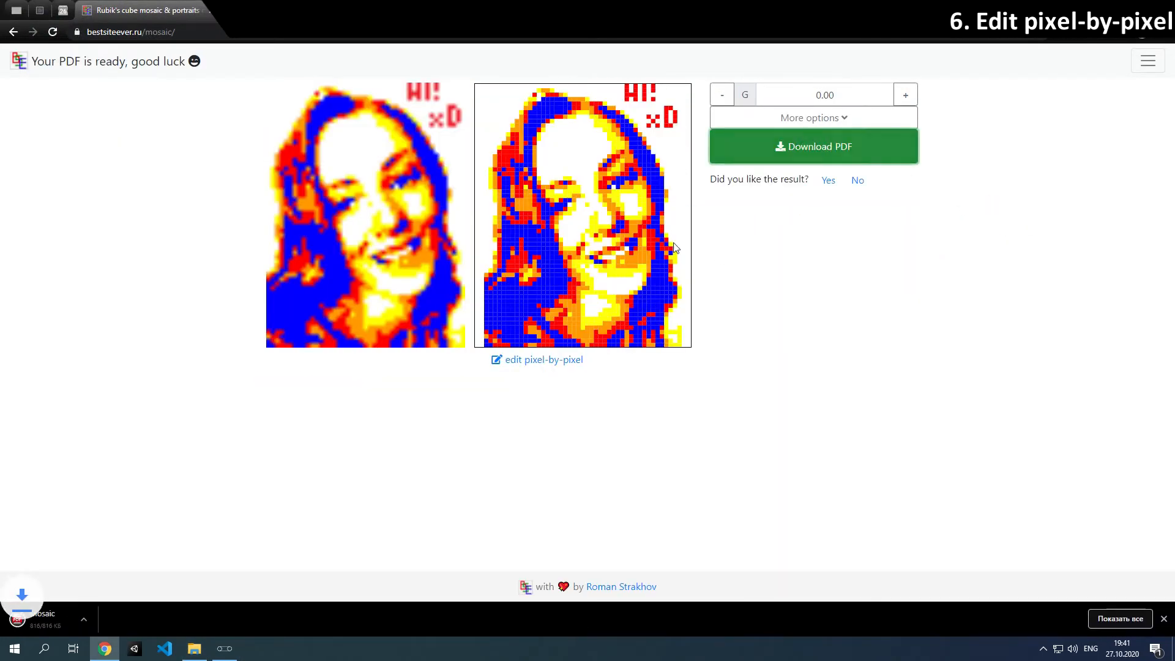
{"action": "left_click", "coordinate": [43, 623]}
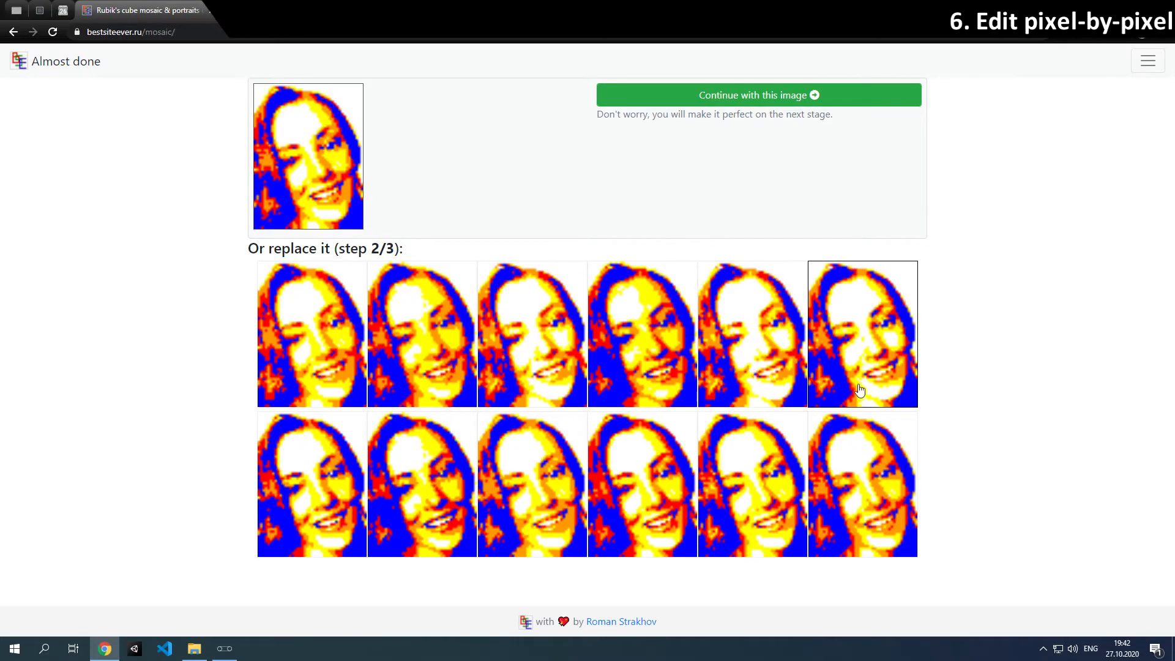
Continue with the fifth first-row variant of the closer-cropped woman's portrait and lower its blue value to 76.
{"action": "left_click", "coordinate": [769, 358]}
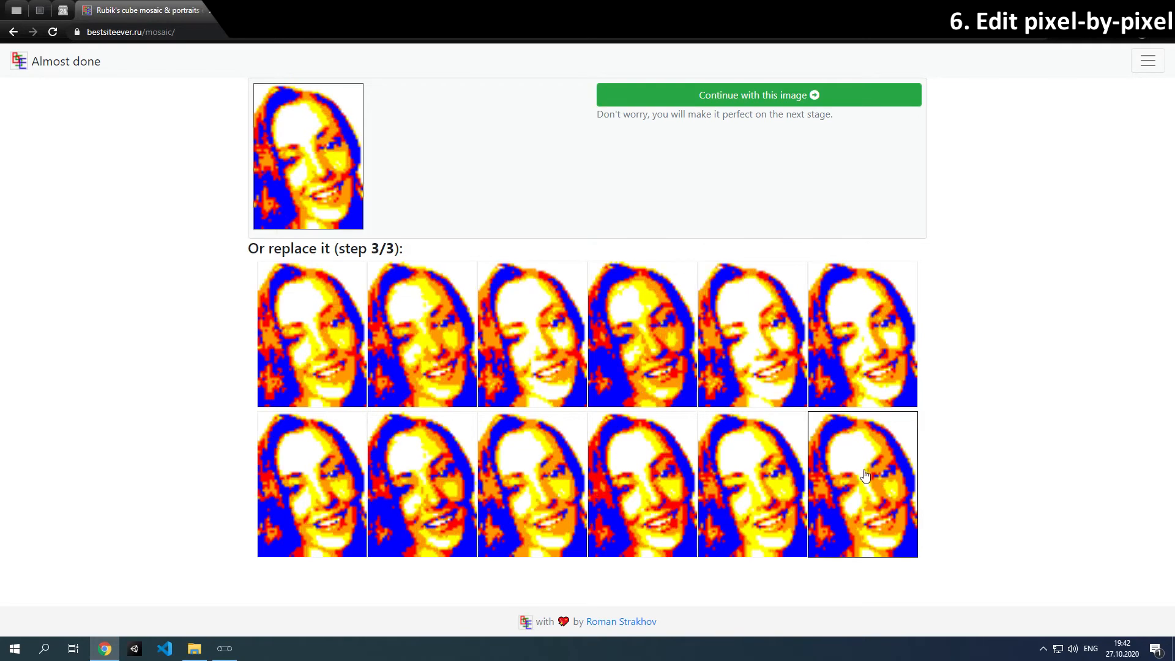
{"action": "left_click", "coordinate": [703, 96]}
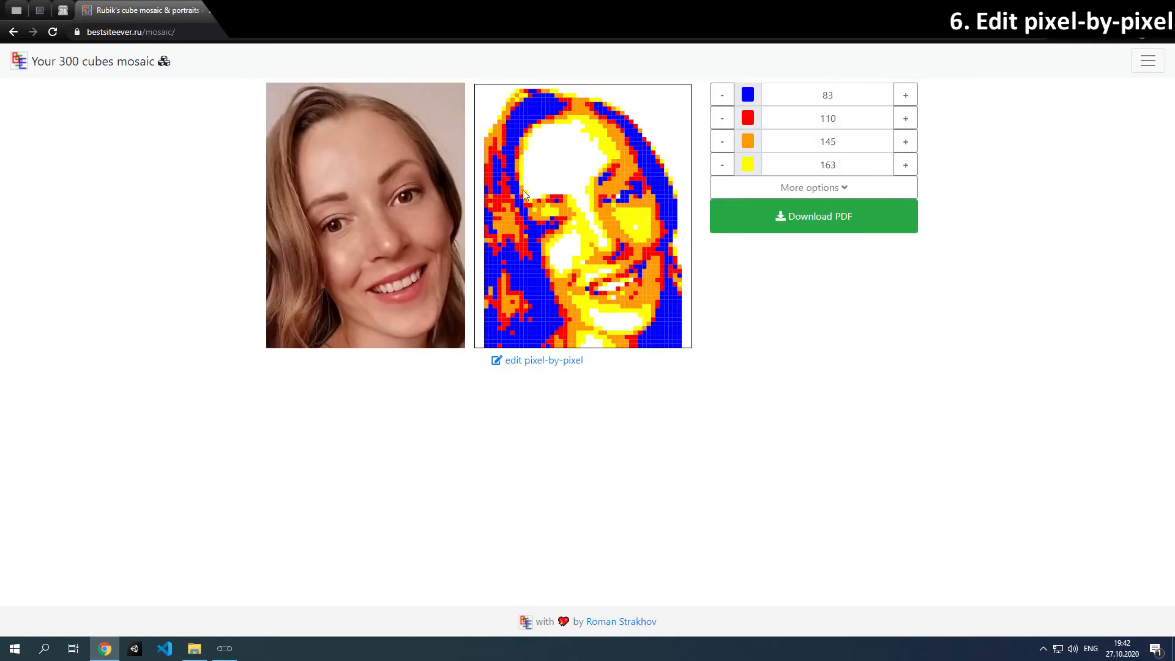
{"action": "left_click", "coordinate": [723, 95]}
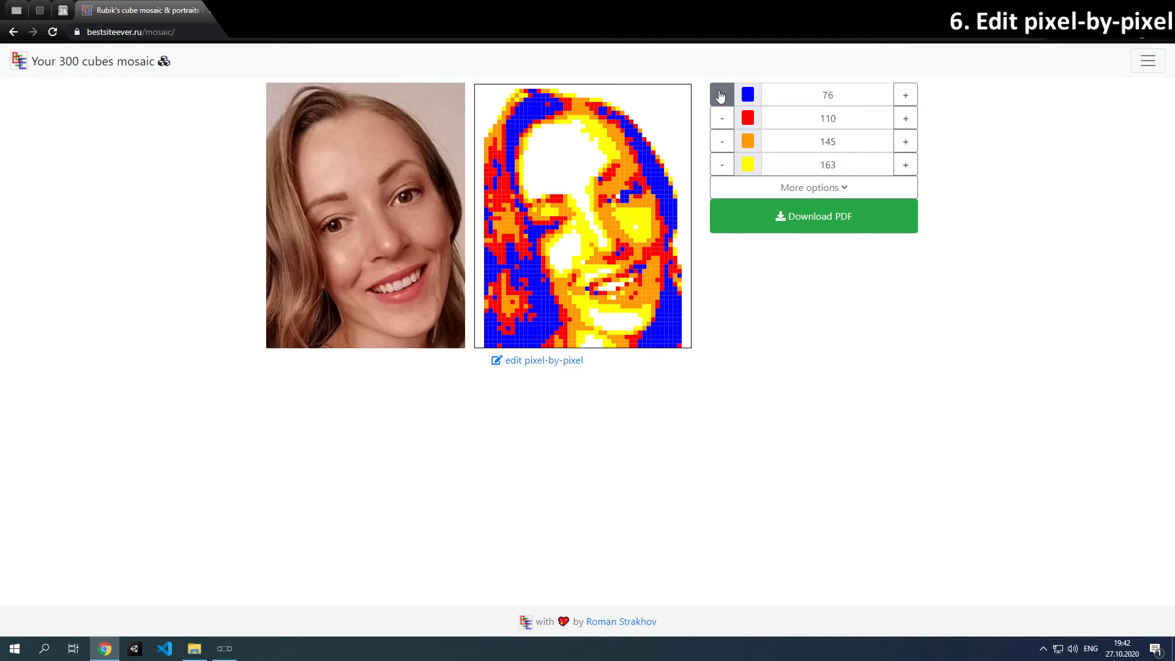
Fine-tune the woman's mosaic to a blue value of 76 and download its miniature for pixel-by-pixel editing.
{"action": "left_click", "coordinate": [720, 96]}
{"action": "left_click", "coordinate": [906, 98]}
{"action": "double_click", "coordinate": [721, 96]}
{"action": "left_click", "coordinate": [540, 361]}
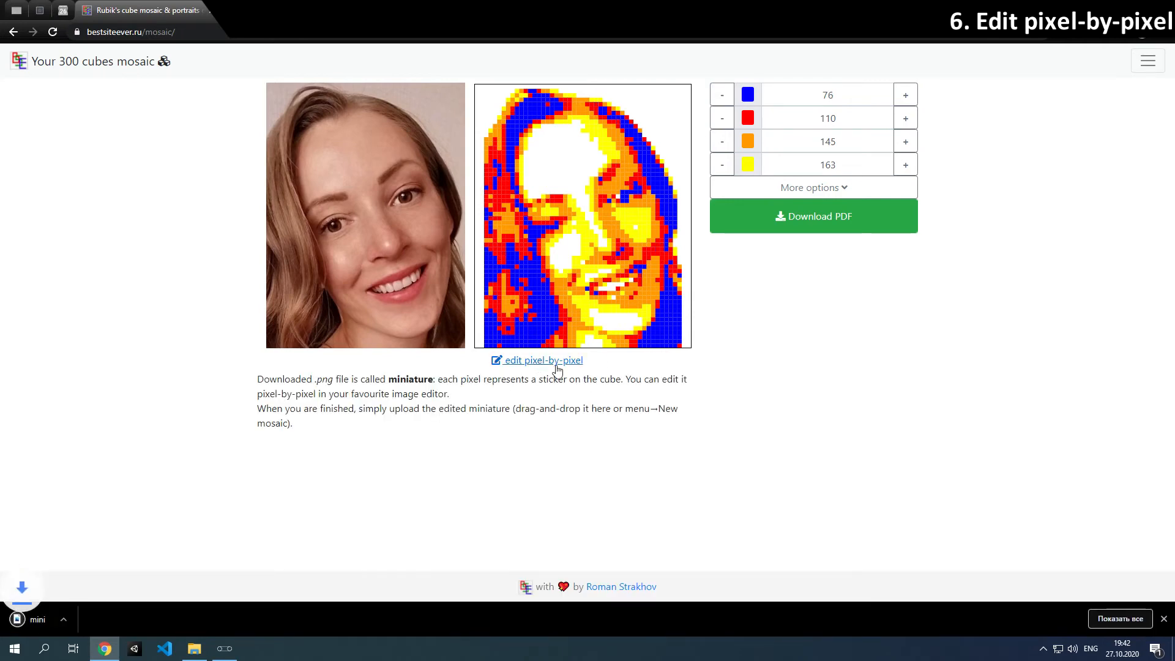
Set the mosaic's blue value to 75, red to 116 and orange to 147, and download another miniature.
{"action": "double_click", "coordinate": [719, 103]}
{"action": "left_click", "coordinate": [905, 98]}
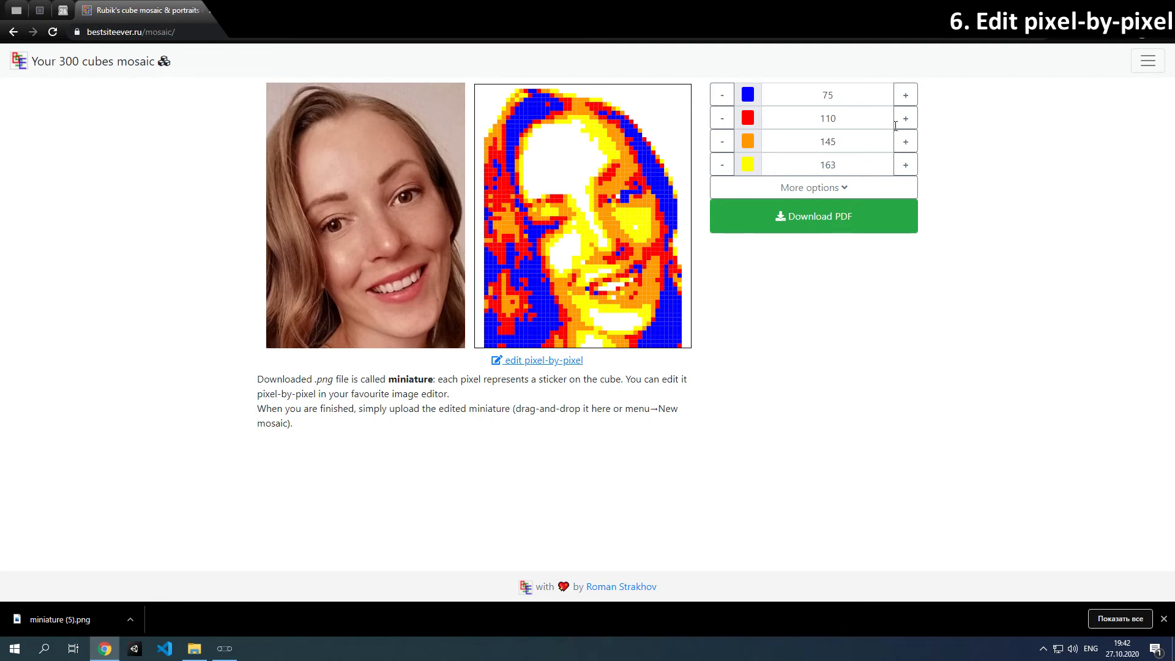
{"action": "double_click", "coordinate": [905, 121]}
{"action": "double_click", "coordinate": [905, 122]}
{"action": "double_click", "coordinate": [905, 123]}
{"action": "left_click", "coordinate": [905, 141]}
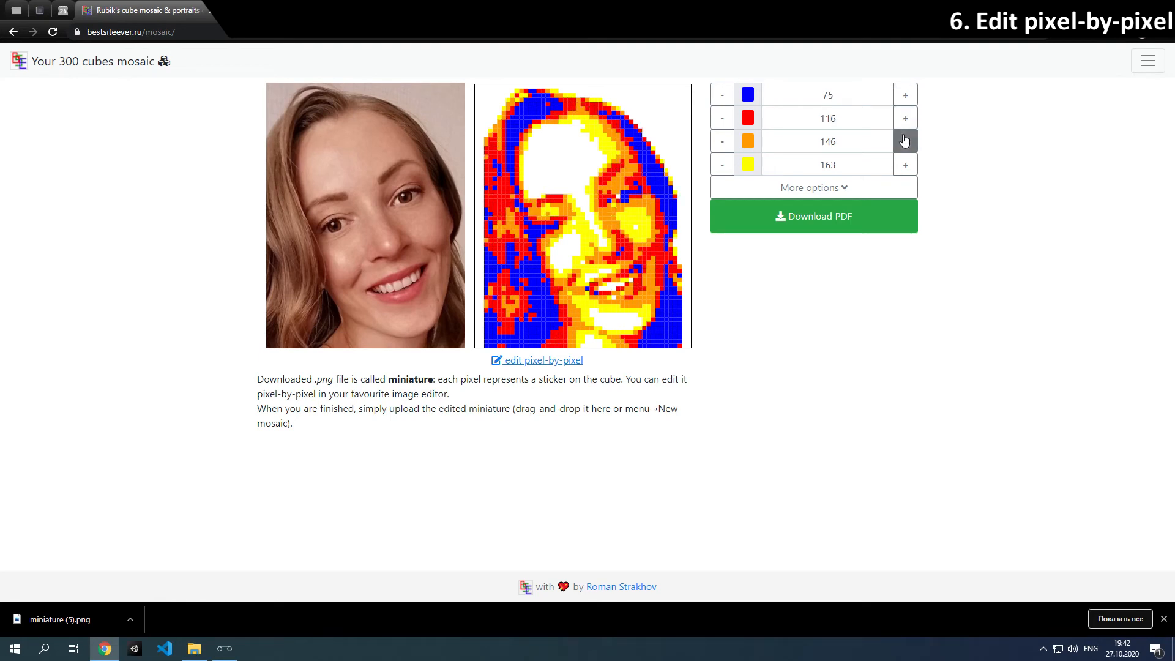
{"action": "left_click", "coordinate": [904, 141]}
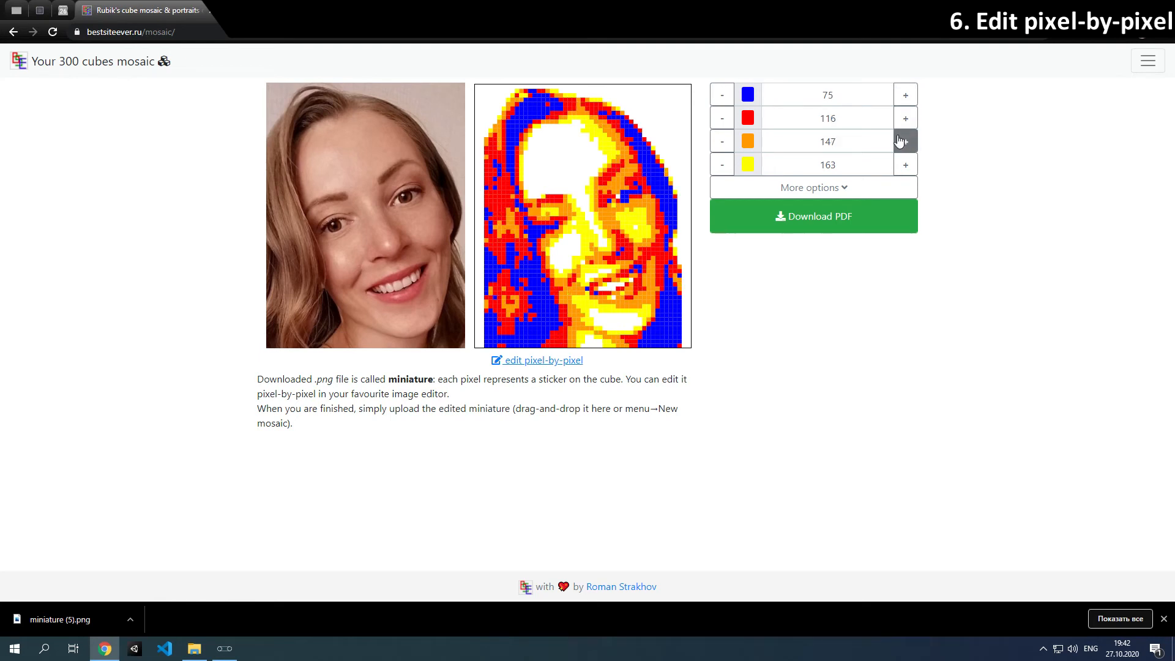
{"action": "left_click", "coordinate": [535, 361]}
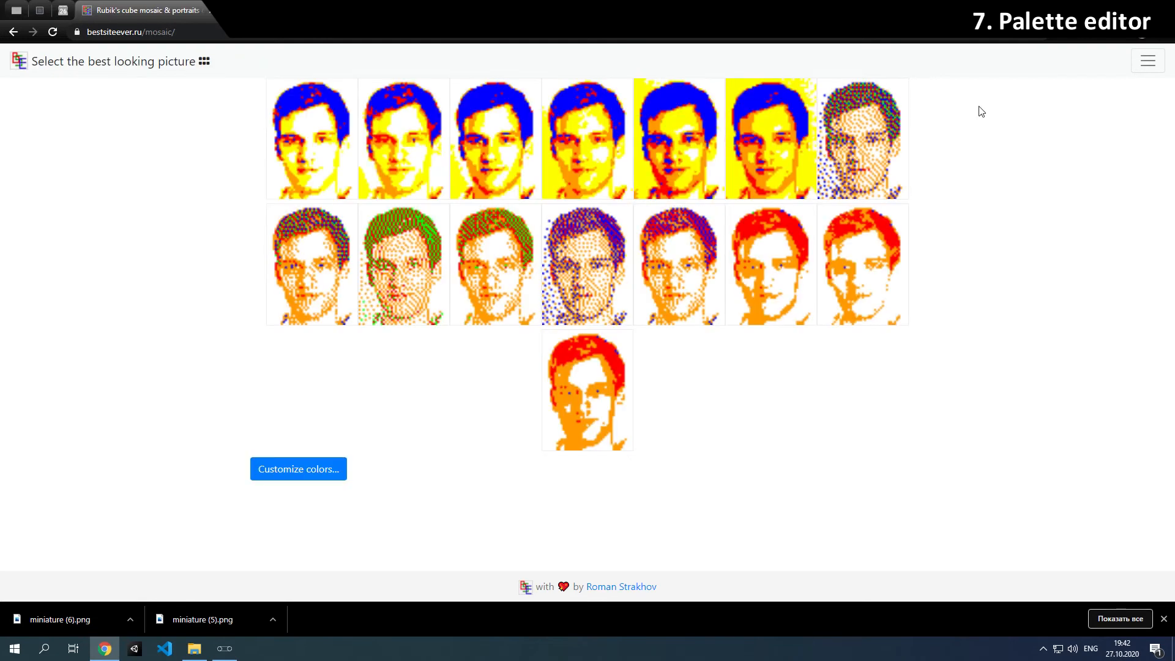
Open the palette editor, make Black available and Green unavailable, and apply the palette to the man's portrait.
{"action": "left_click", "coordinate": [1142, 64]}
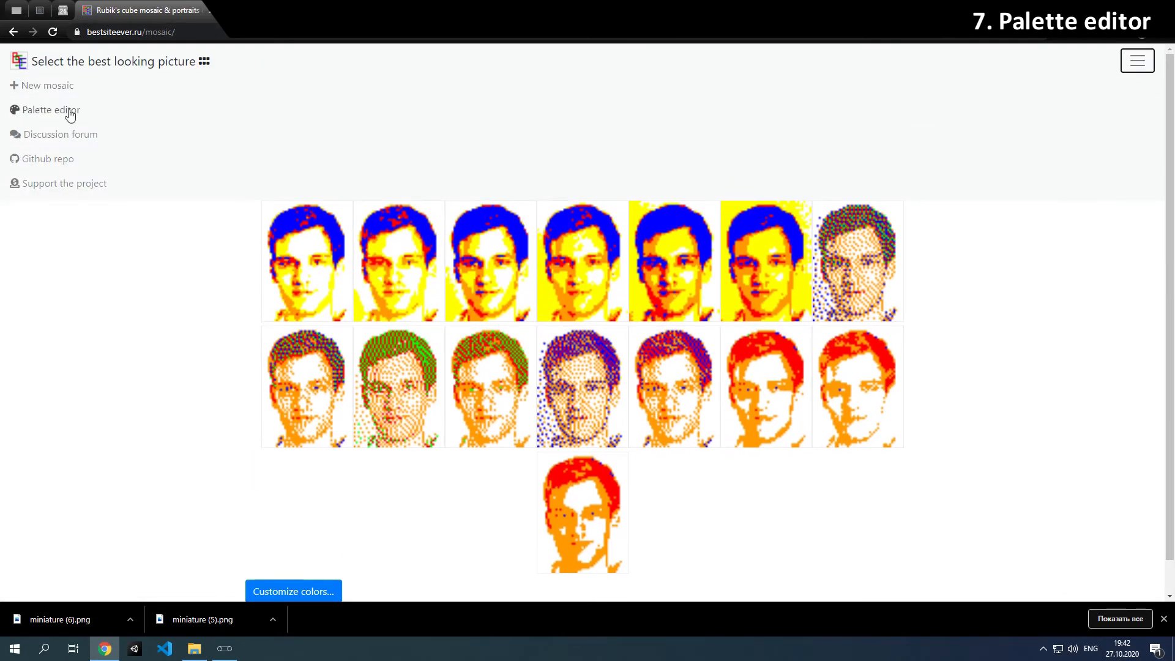
{"action": "left_click", "coordinate": [39, 111]}
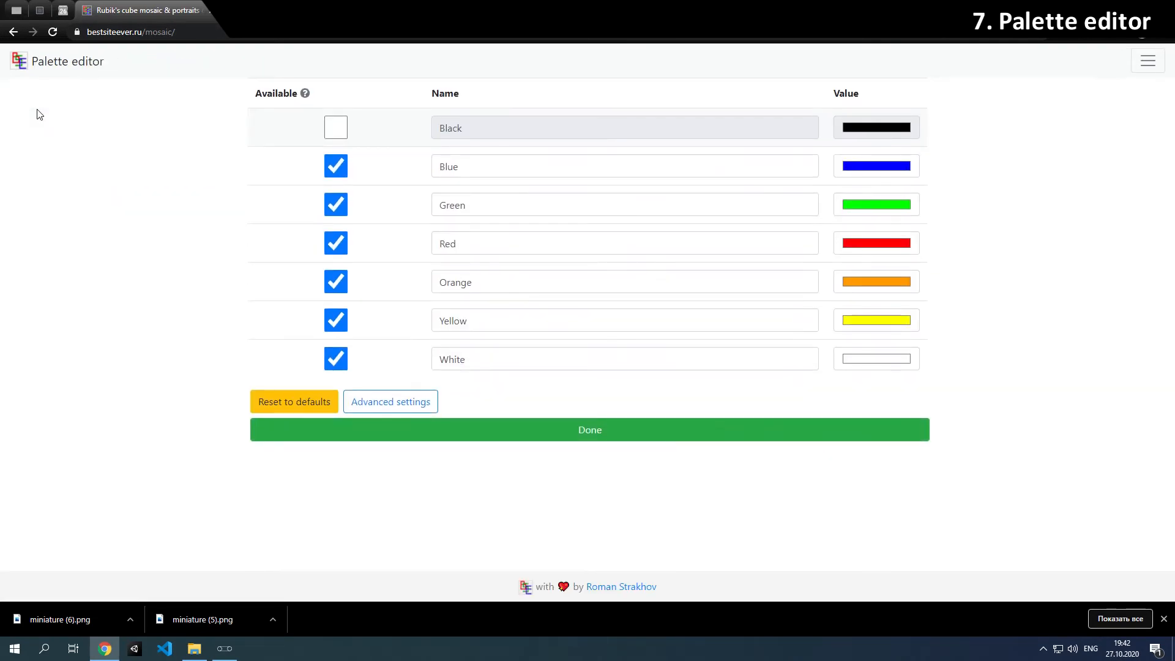
{"action": "left_click", "coordinate": [334, 131]}
{"action": "left_click", "coordinate": [334, 204]}
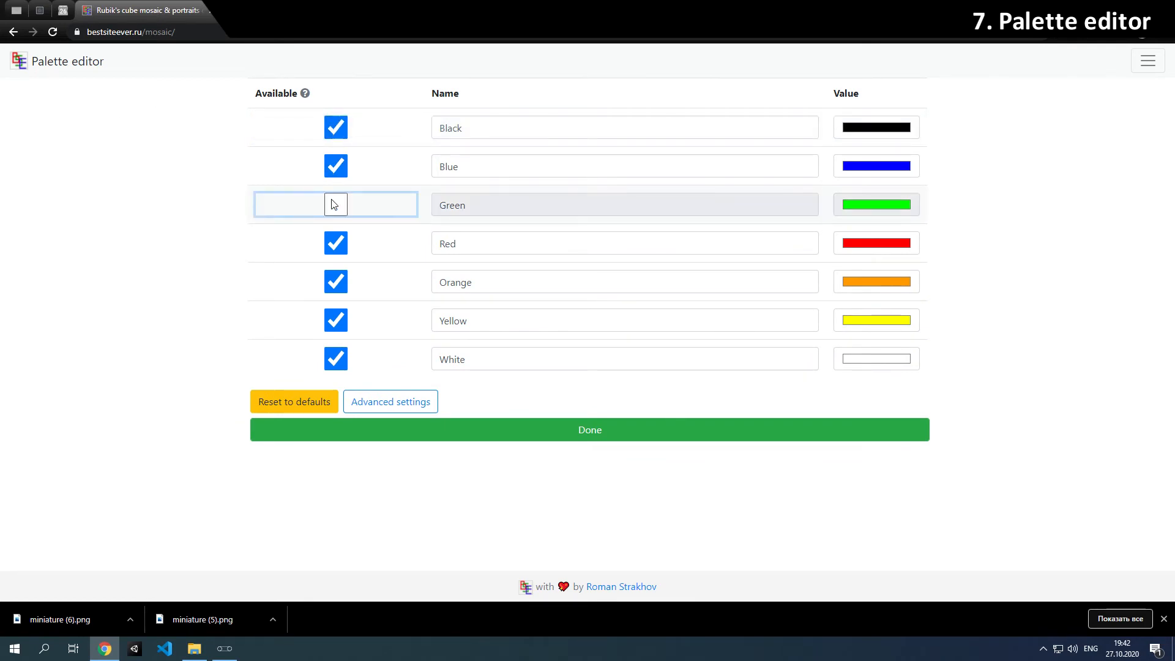
{"action": "left_click", "coordinate": [600, 432]}
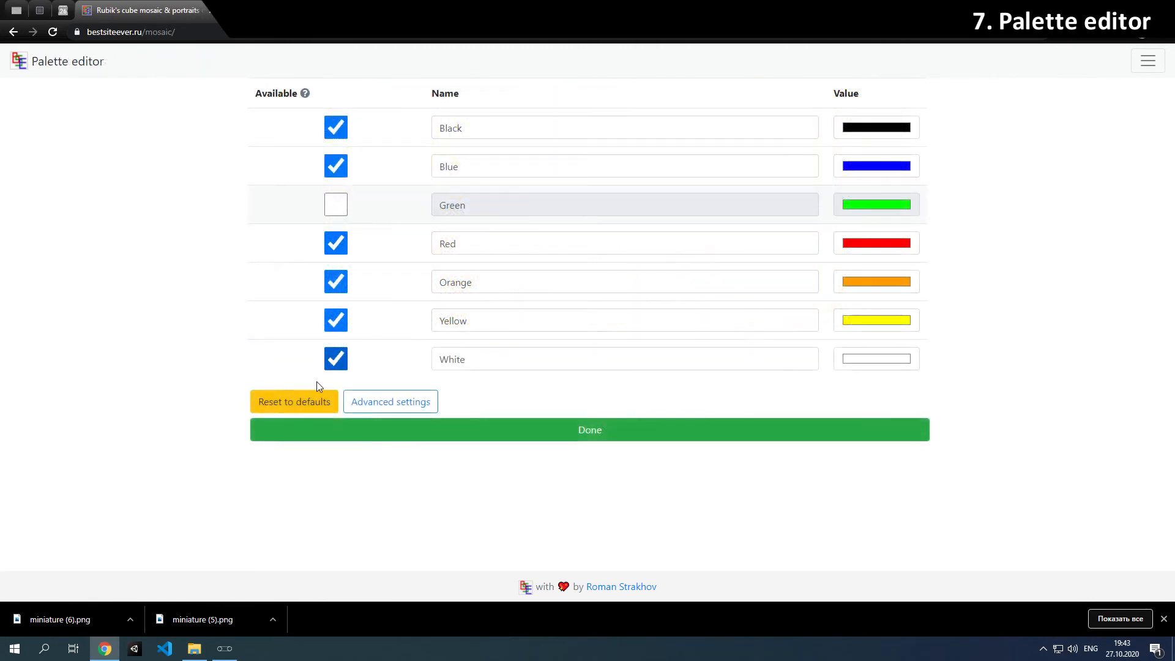
Add a new color in the advanced palette settings, make it available and set it to gray RGB 171, 171, 171.
{"action": "left_click", "coordinate": [382, 402]}
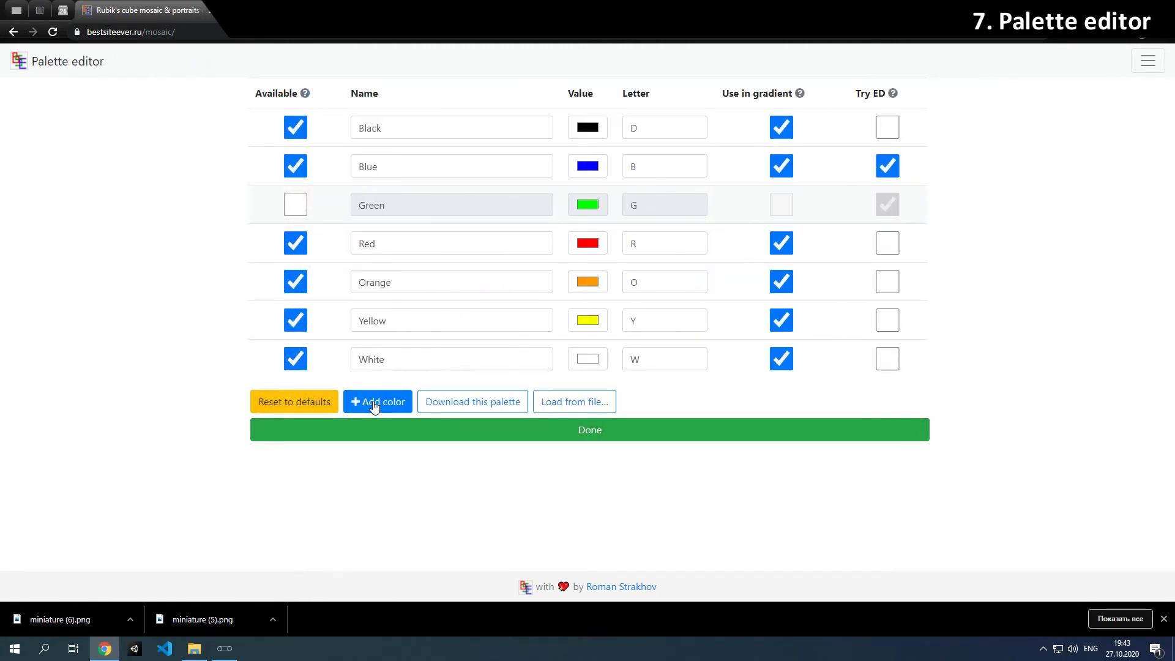
{"action": "left_click", "coordinate": [379, 404]}
{"action": "left_click", "coordinate": [295, 397]}
{"action": "left_click", "coordinate": [589, 399]}
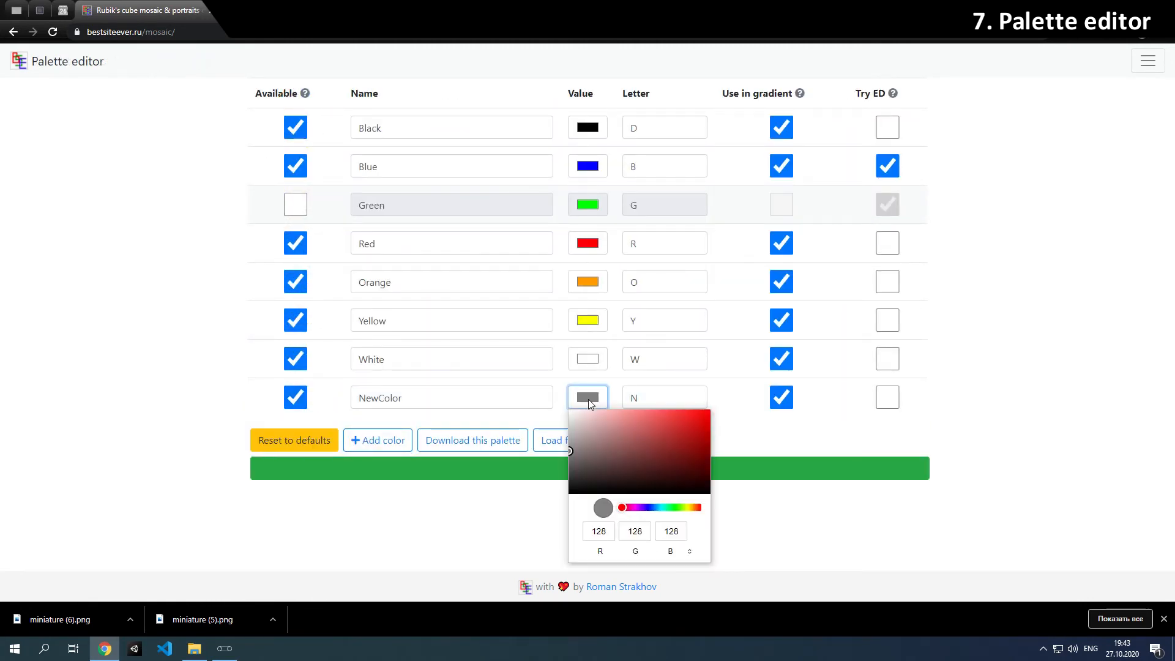
{"action": "left_click_drag", "start_coordinate": [597, 436], "coordinate": [568, 437]}
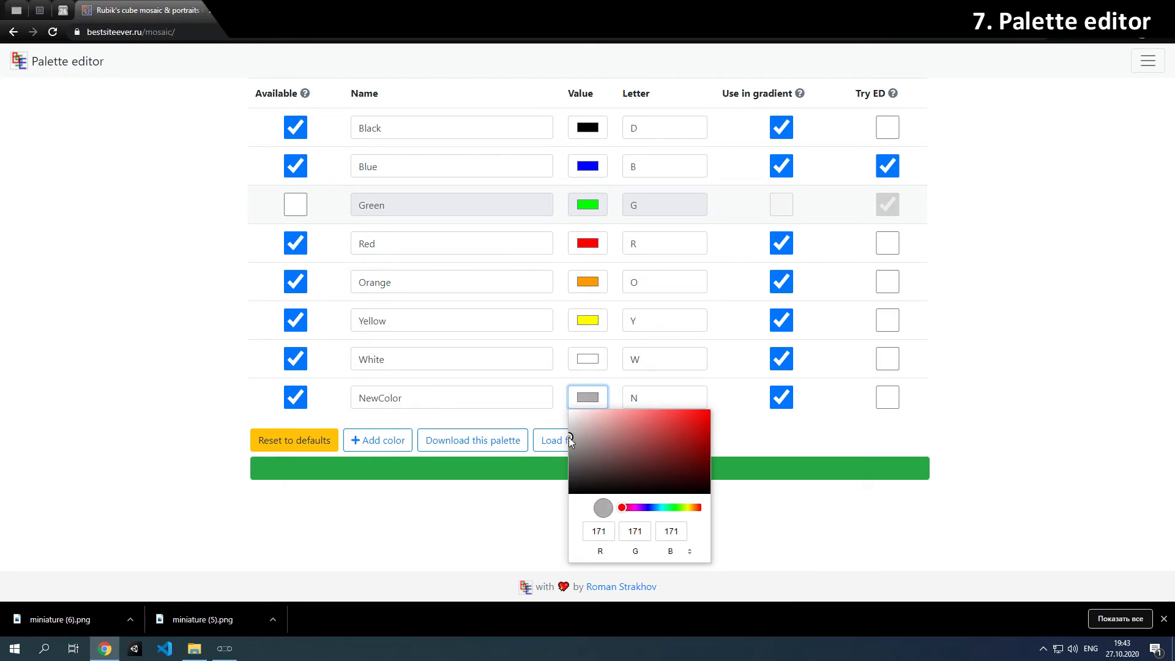
{"action": "left_click", "coordinate": [730, 436]}
Shift White's color value to a darker neutral gray and apply the palette.
{"action": "left_click", "coordinate": [595, 361]}
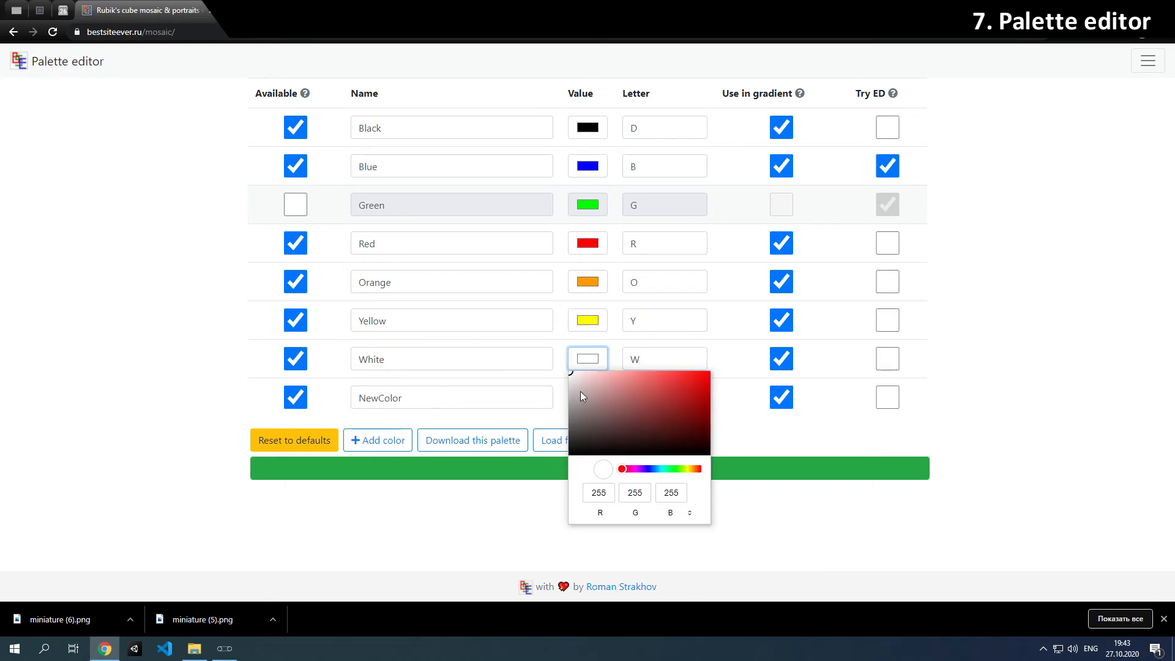
{"action": "left_click_drag", "start_coordinate": [584, 397], "coordinate": [549, 396]}
{"action": "left_click", "coordinate": [769, 420]}
{"action": "left_click", "coordinate": [584, 399]}
{"action": "left_click", "coordinate": [722, 469]}
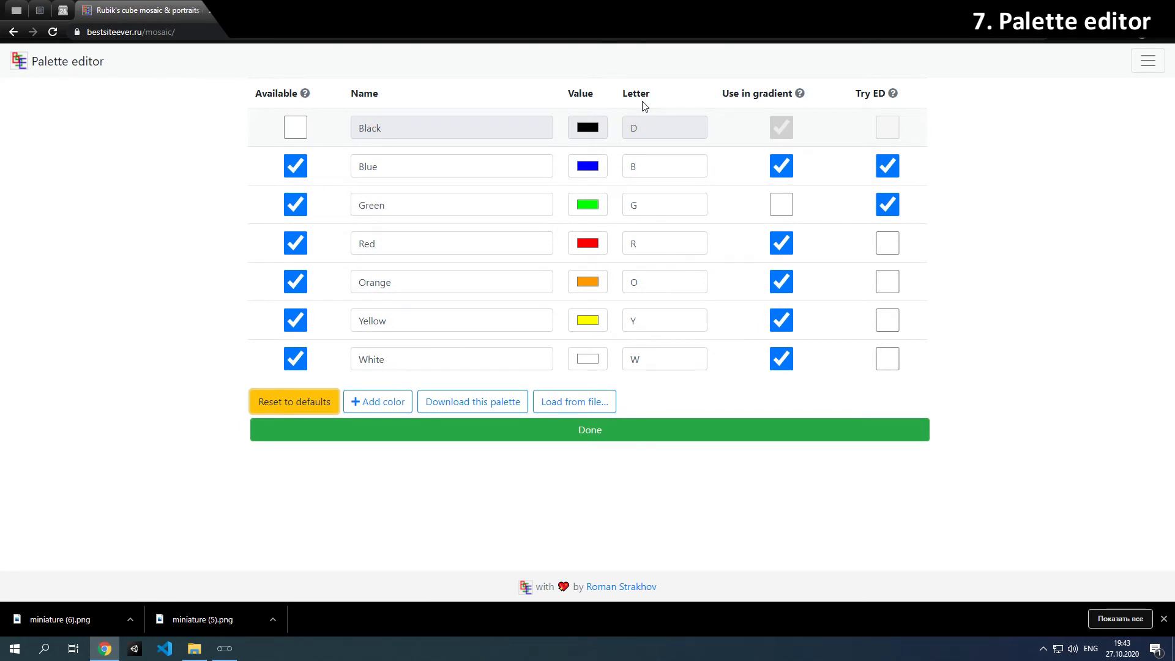
Include Green in the gradient and exclude Blue from it.
{"action": "left_click_drag", "start_coordinate": [727, 88], "coordinate": [795, 93]}
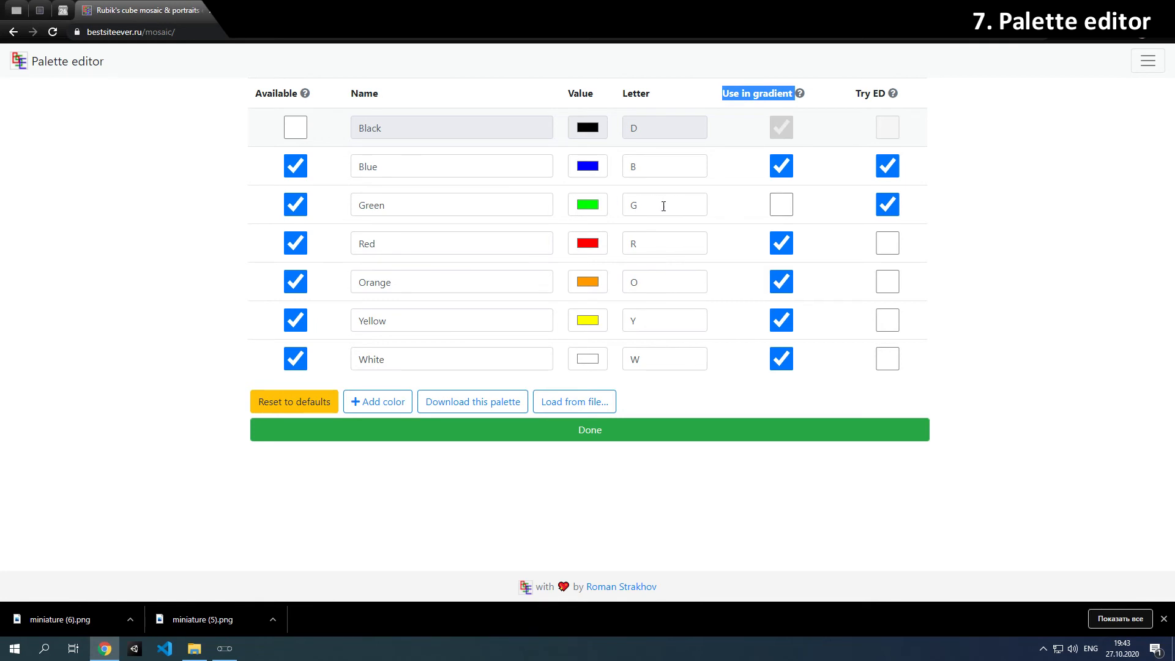
{"action": "left_click", "coordinate": [787, 206]}
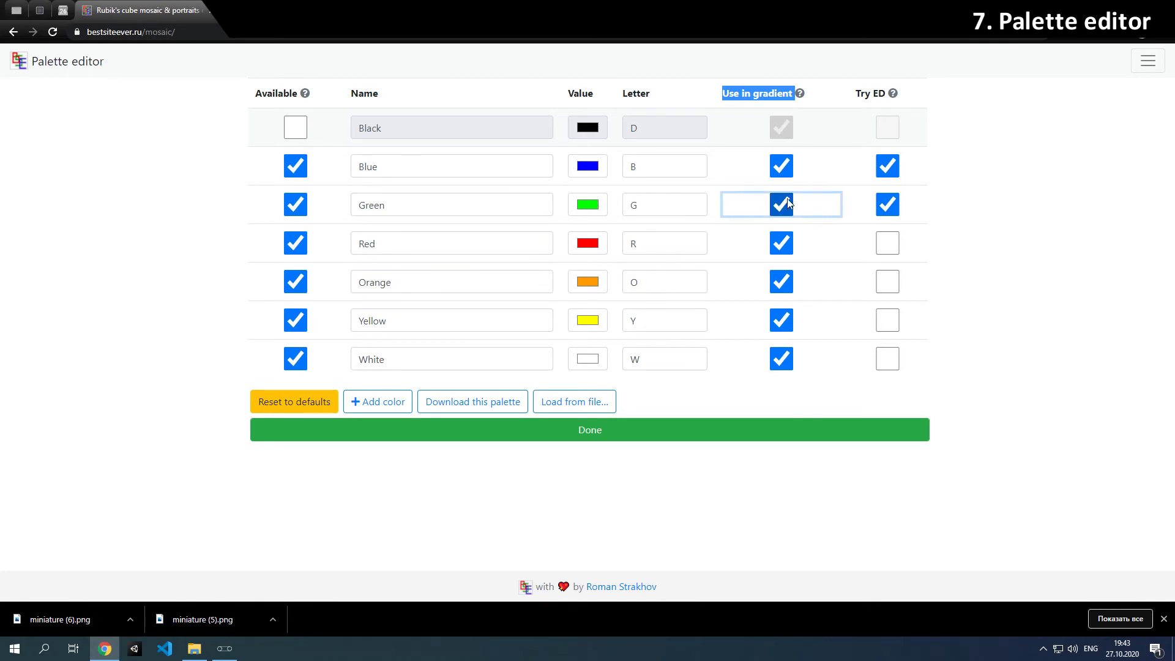
{"action": "left_click", "coordinate": [782, 166]}
Darken Green to RGB 1, 188, 1, apply the palette and continue with the third first-row variant.
{"action": "left_click", "coordinate": [605, 208]}
{"action": "left_click", "coordinate": [715, 245]}
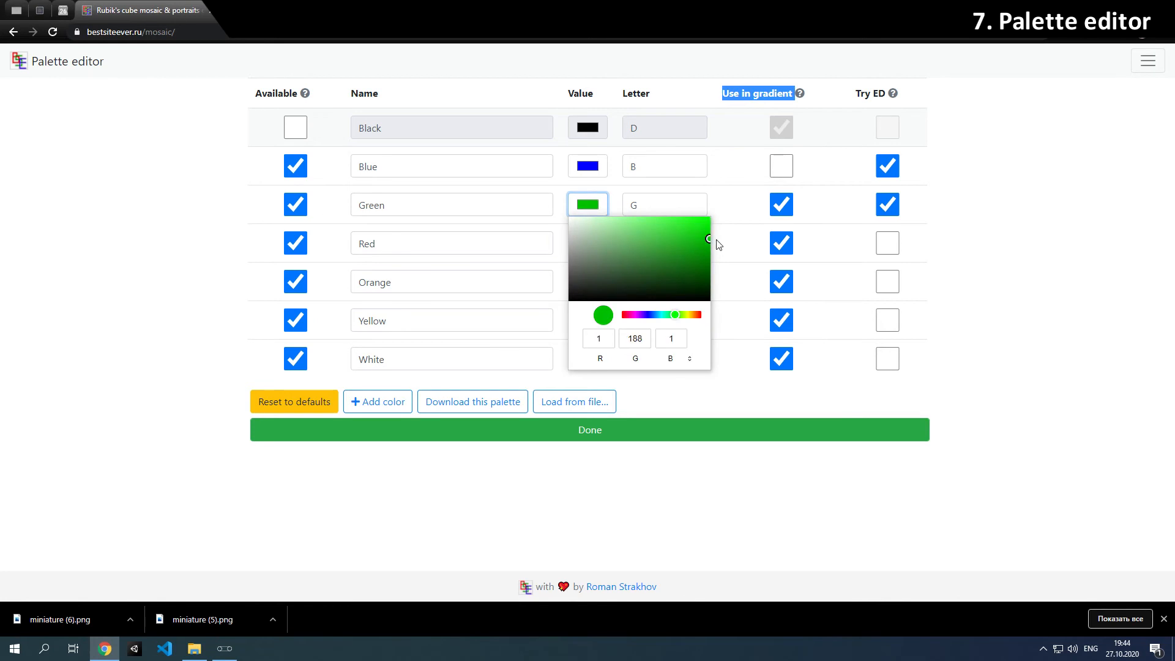
{"action": "left_click", "coordinate": [730, 437]}
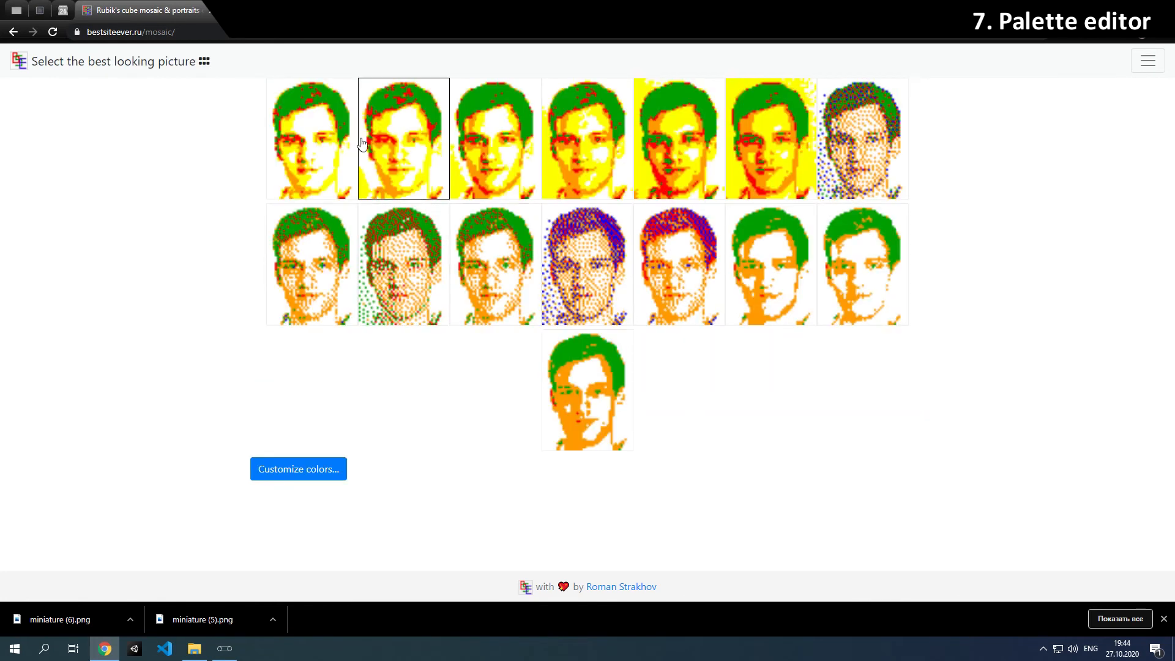
{"action": "left_click", "coordinate": [505, 158]}
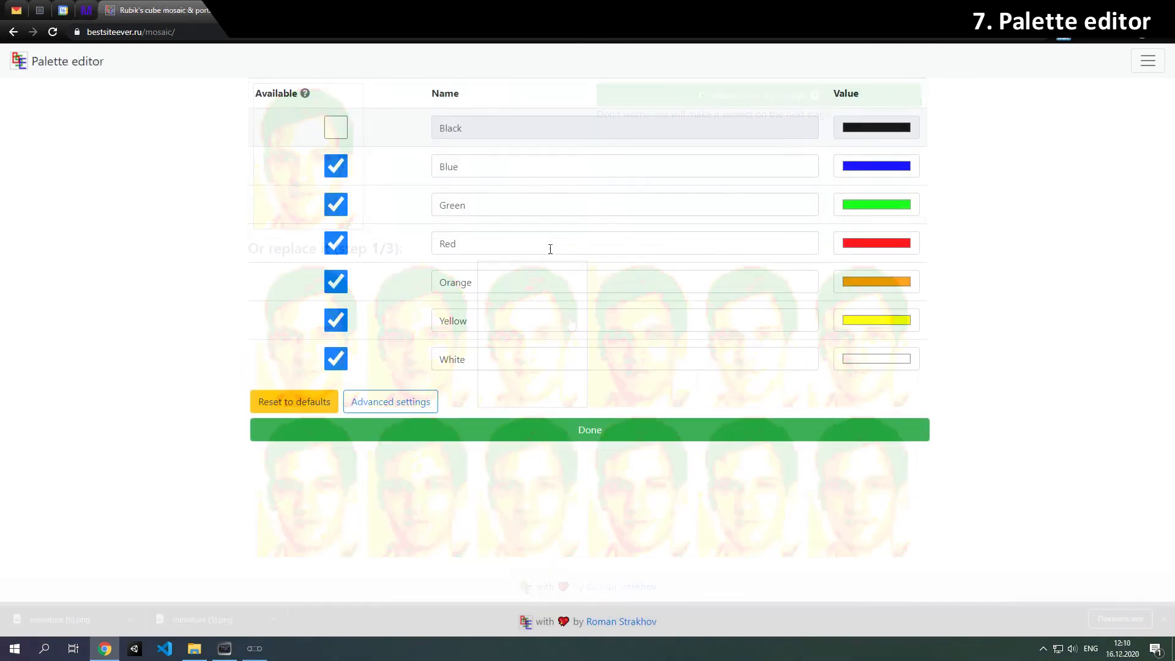
Show the advanced palette settings, check the Try ED help, and change Orange's color value to magenta RGB 255, 0, 225.
{"action": "left_click", "coordinate": [381, 403]}
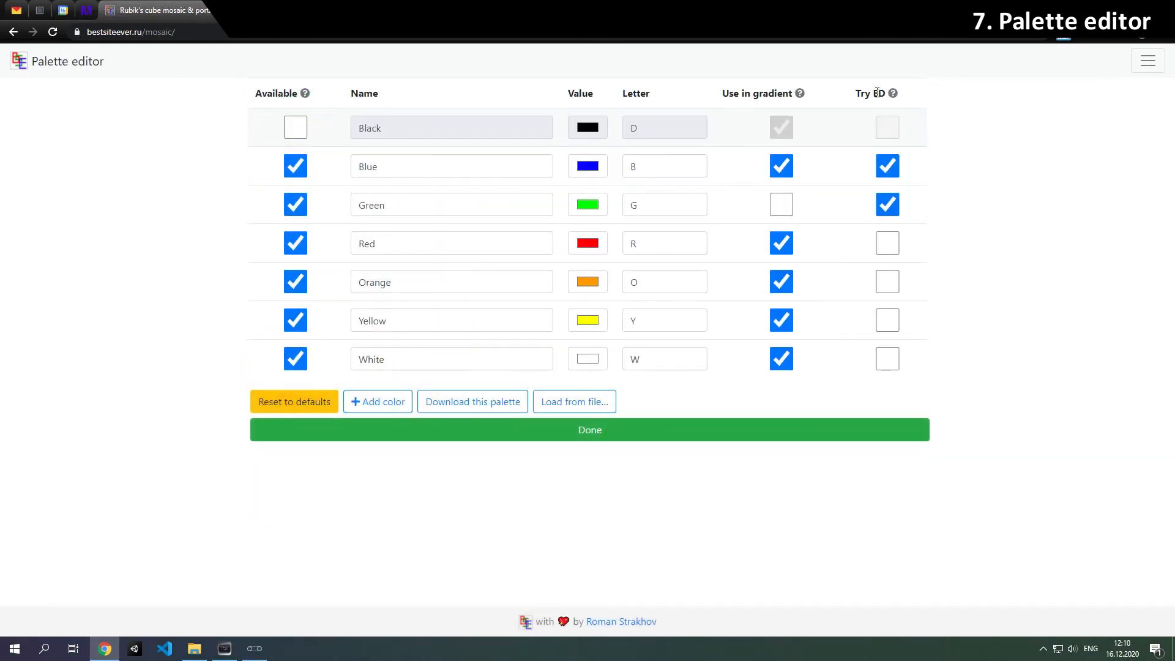
{"action": "mouse_move", "coordinate": [895, 93]}
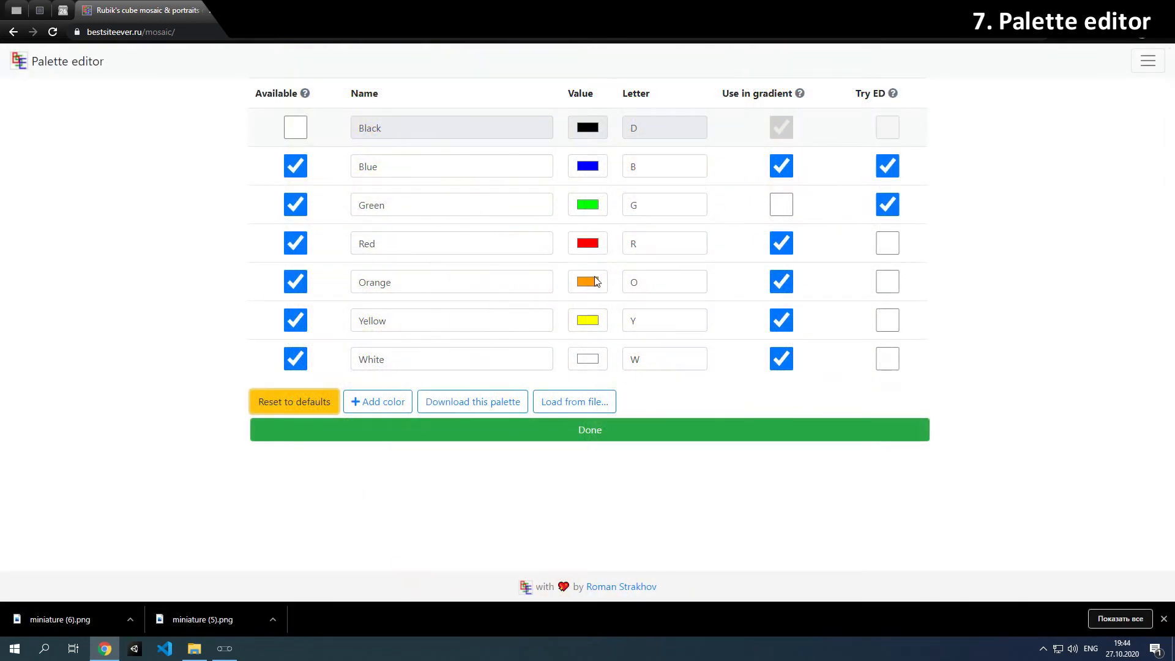
{"action": "left_click", "coordinate": [587, 282]}
{"action": "left_click_drag", "start_coordinate": [641, 392], "coordinate": [634, 395]}
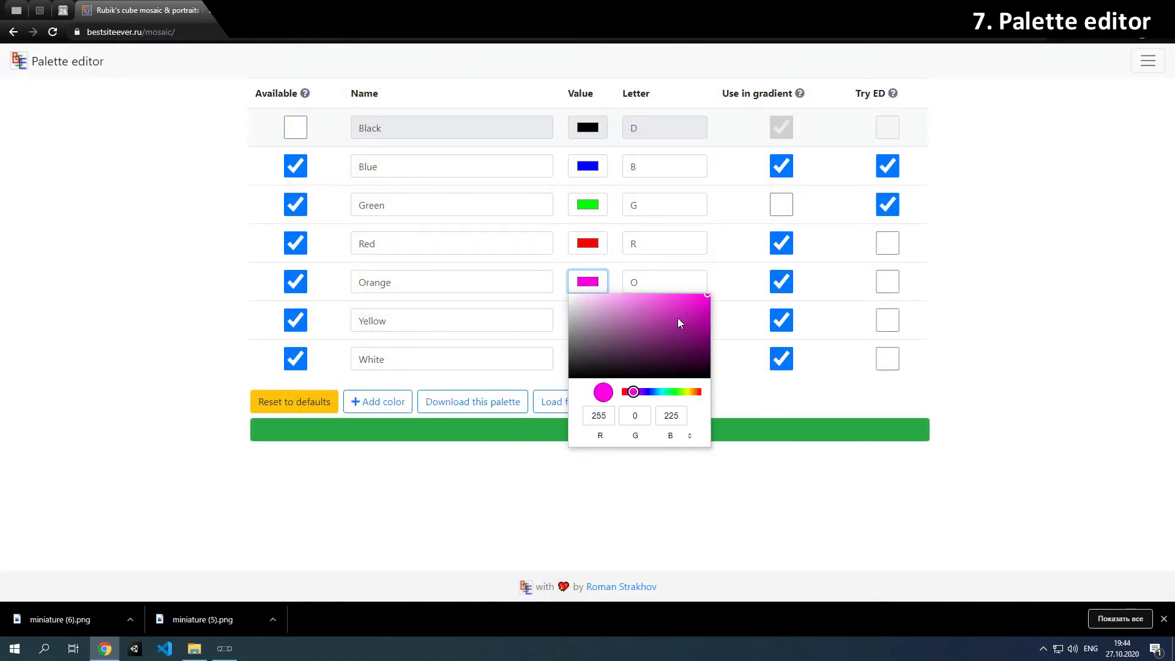
{"action": "left_click", "coordinate": [696, 431]}
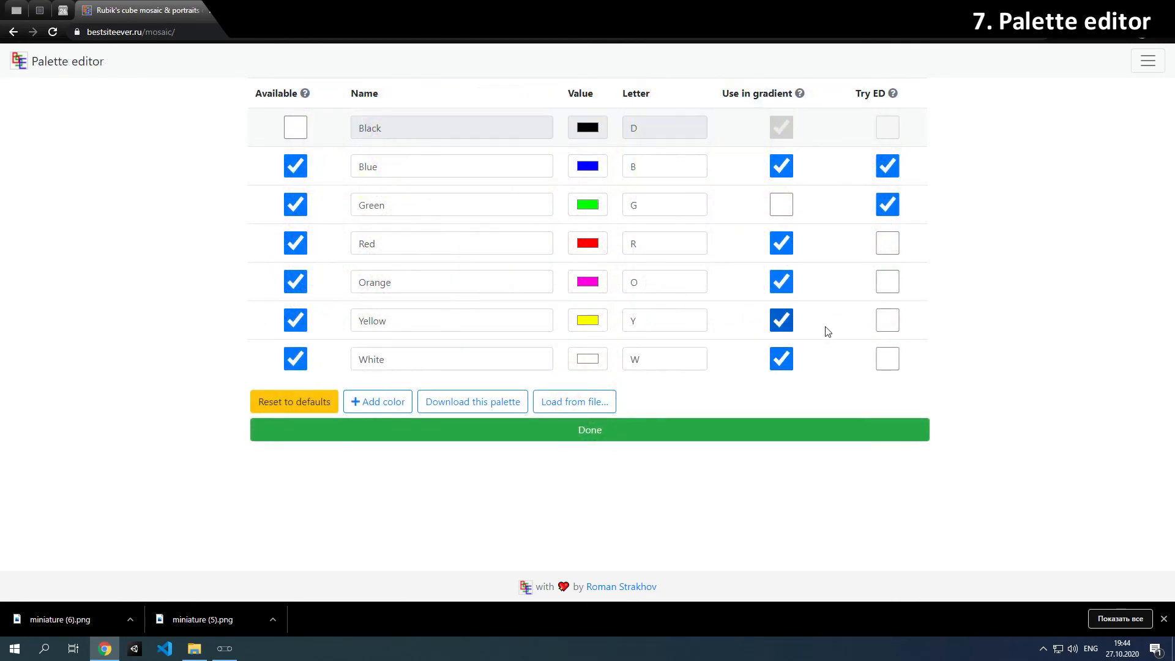
Enable Try ED for Orange, disable it for Green and Blue, and apply the palette.
{"action": "left_click", "coordinate": [887, 281]}
{"action": "left_click", "coordinate": [887, 204]}
{"action": "left_click", "coordinate": [887, 166]}
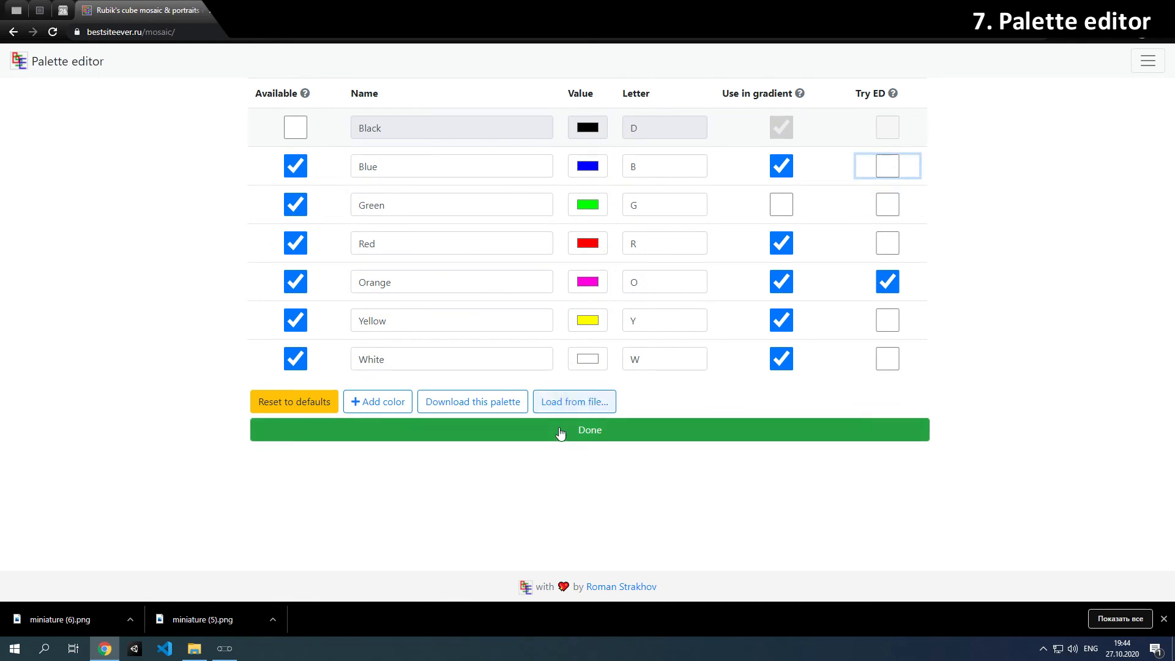
{"action": "left_click", "coordinate": [561, 432]}
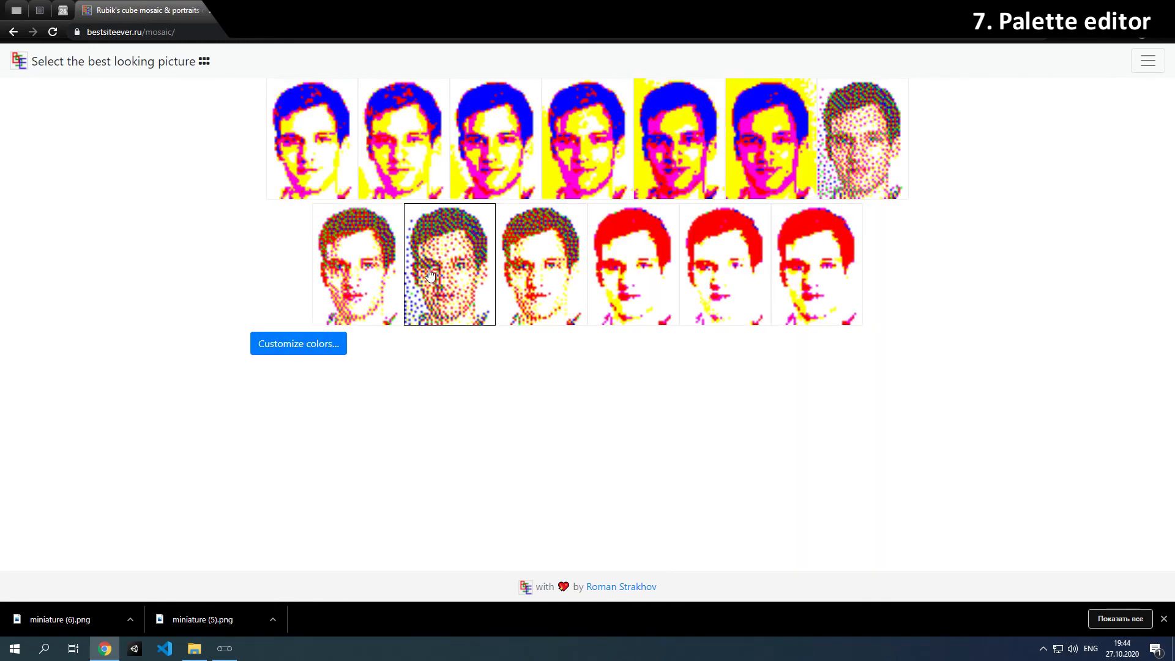
Choose the third second-row dithered variant of the man's portrait and the third first-row version in the follow-up comparison.
{"action": "left_click", "coordinate": [456, 284]}
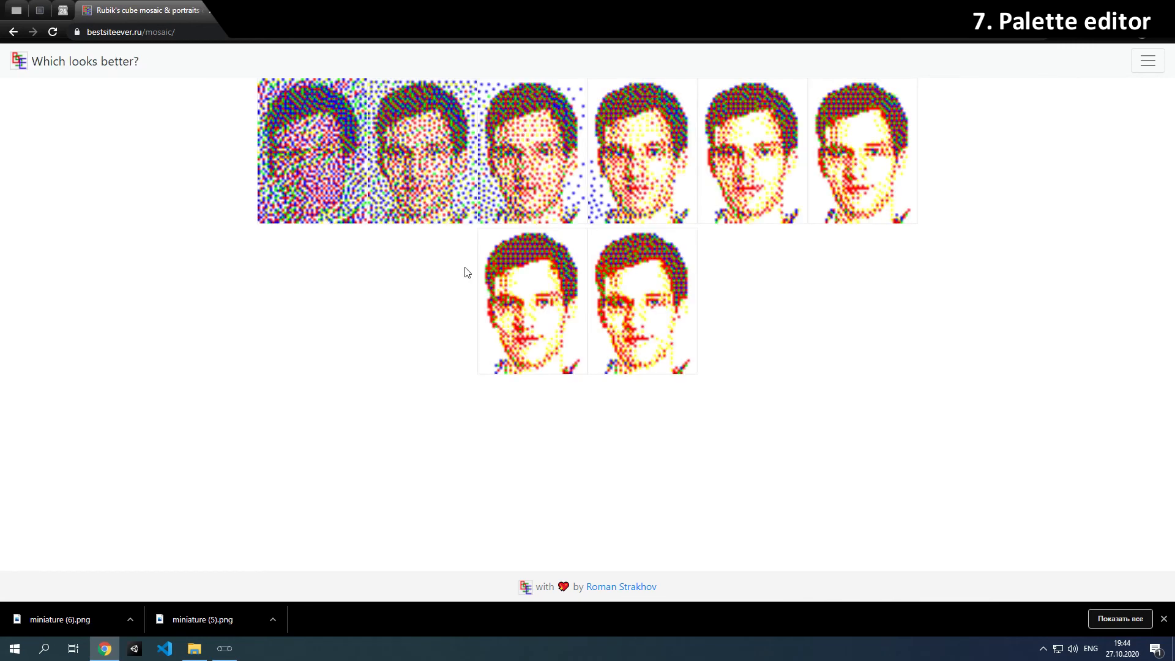
{"action": "left_click", "coordinate": [516, 208]}
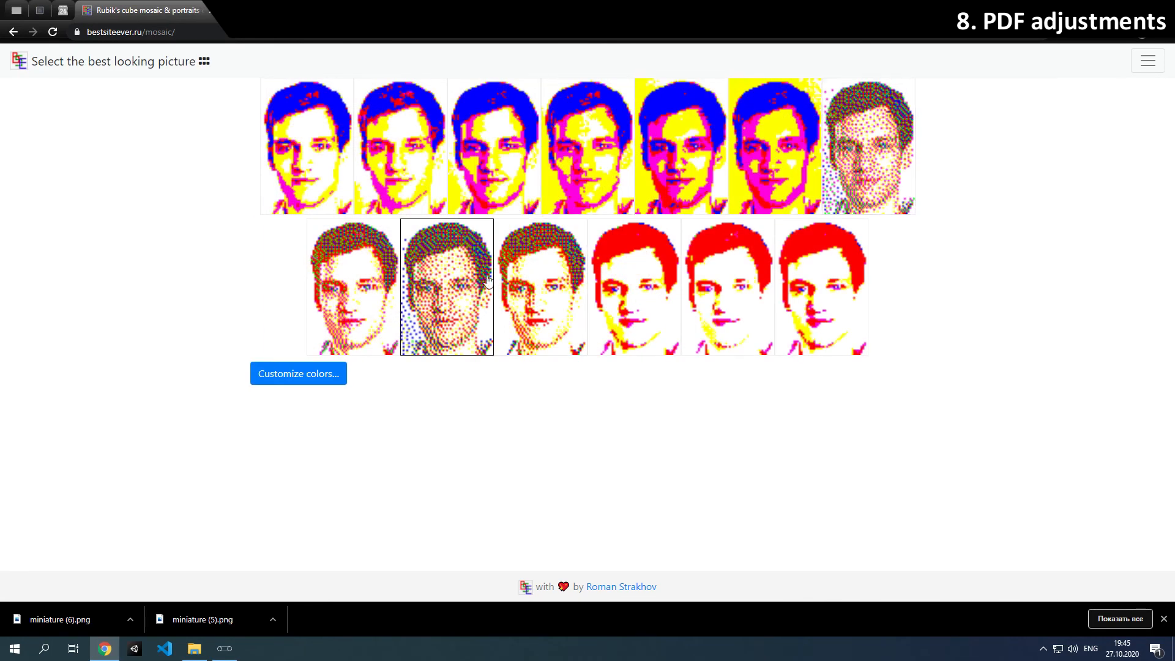
{"action": "left_click", "coordinate": [487, 280]}
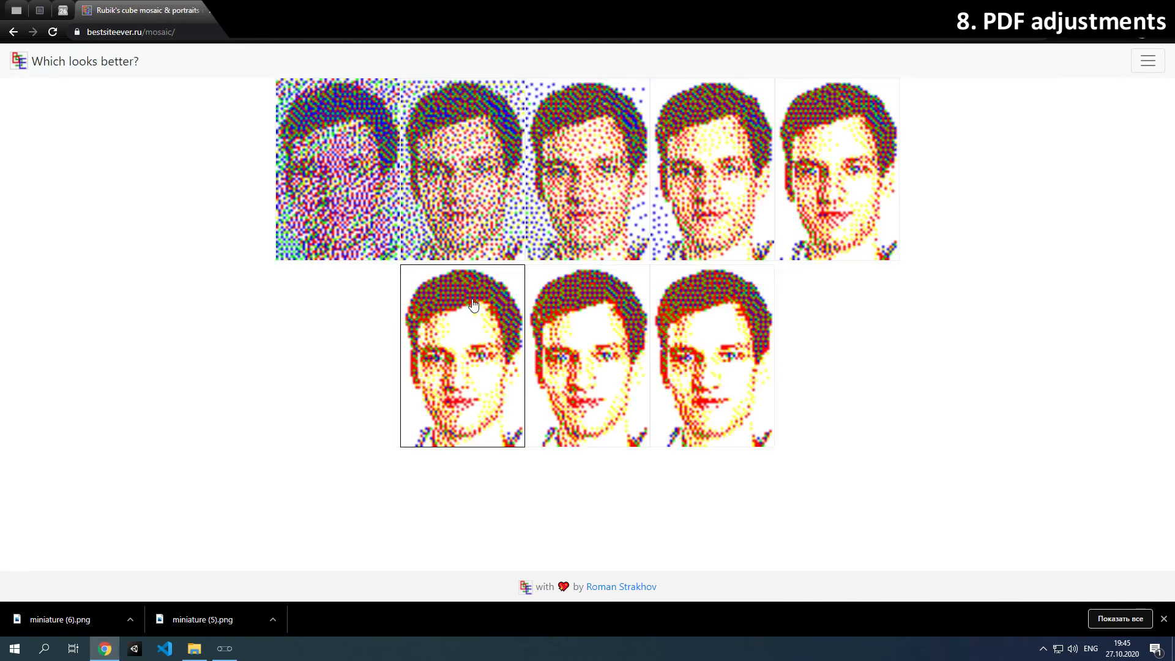
{"action": "left_click", "coordinate": [592, 248]}
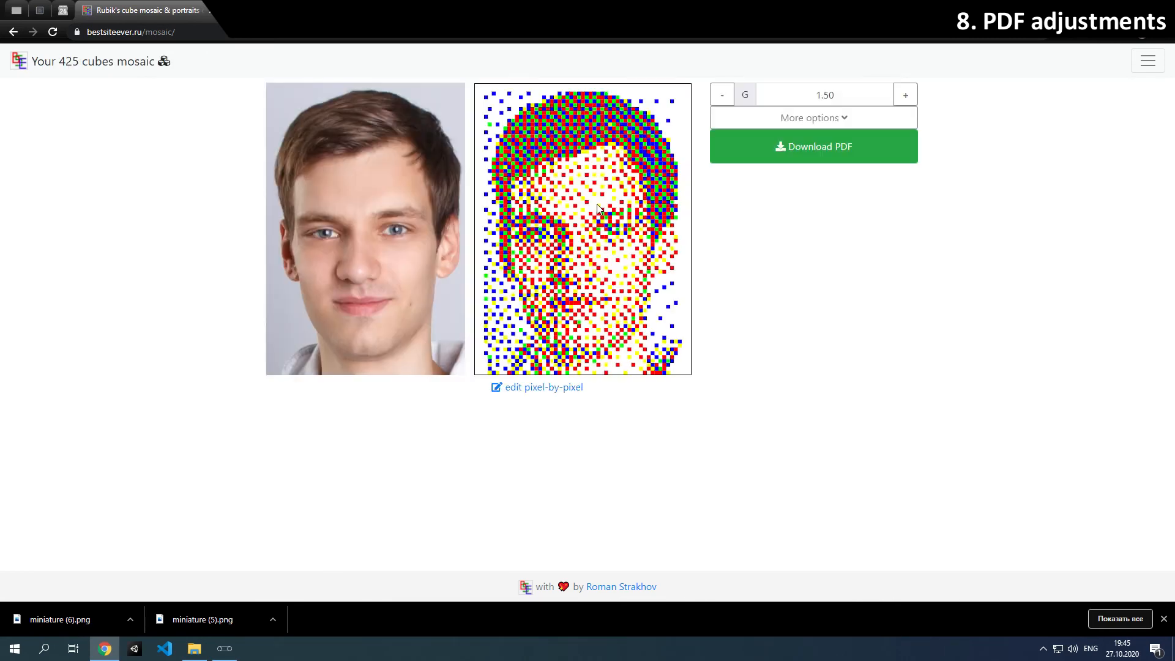
Blur the mosaic preview and enable the draw letters and black-and-white PDF options.
{"action": "left_click", "coordinate": [783, 119]}
{"action": "left_click", "coordinate": [781, 202]}
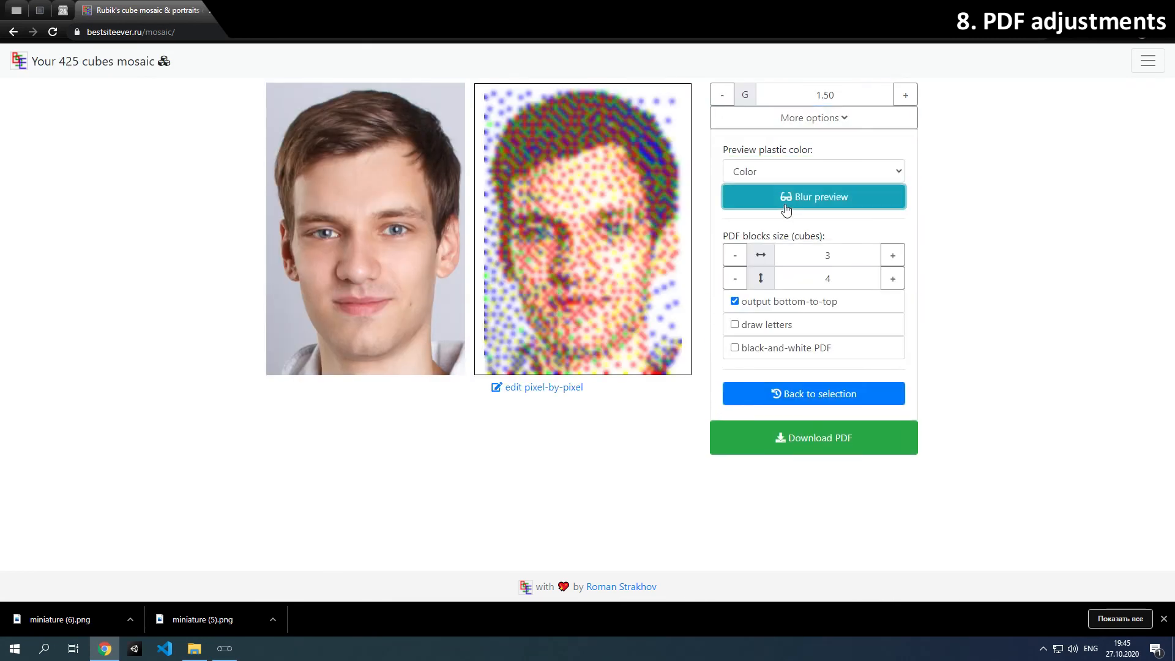
{"action": "left_click", "coordinate": [763, 331]}
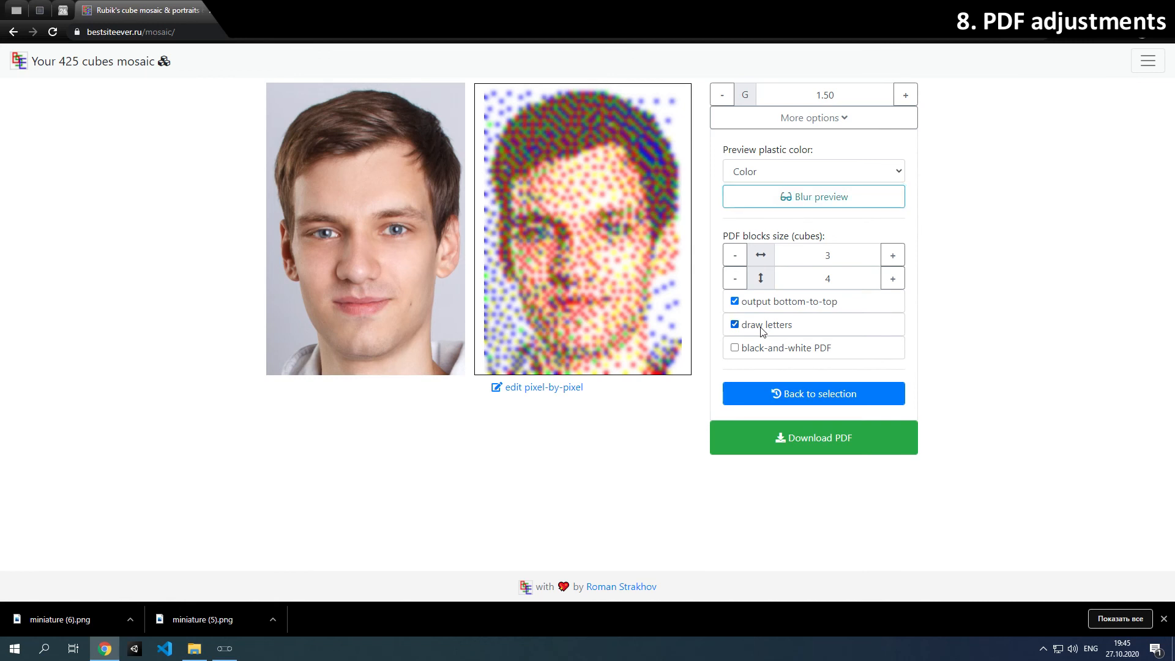
{"action": "left_click", "coordinate": [764, 348]}
Download and open the mosaic PDF, and examine the lettered A1 block on page 2.
{"action": "left_click", "coordinate": [813, 451]}
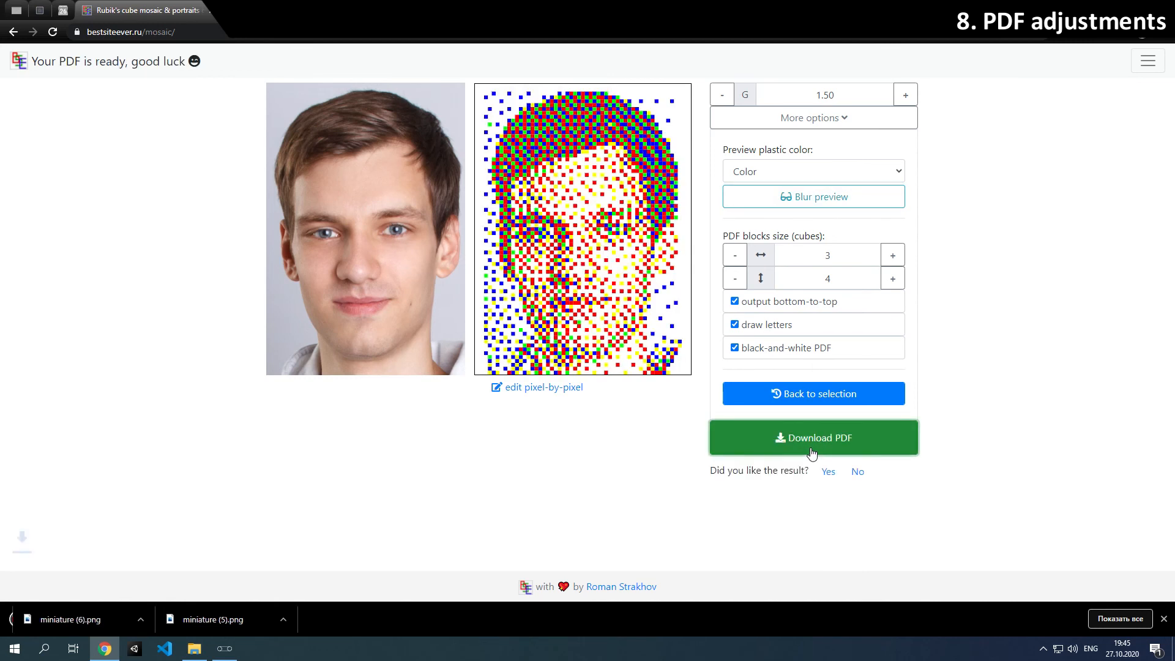
{"action": "left_click", "coordinate": [61, 617]}
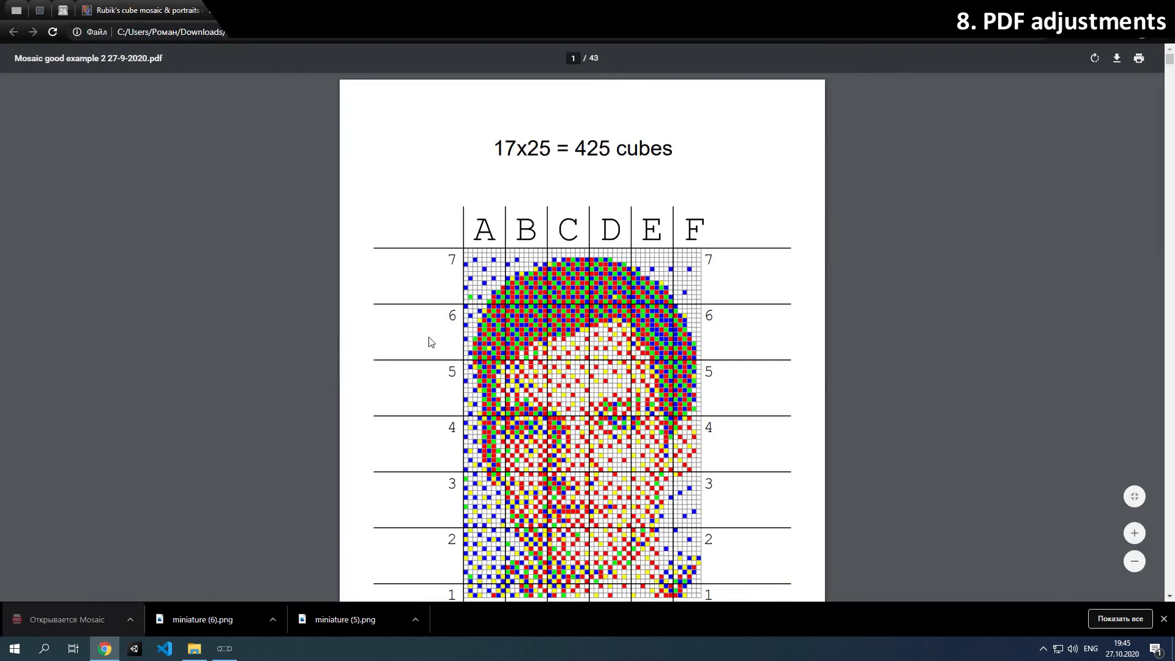
{"action": "scroll", "coordinate": [676, 354], "scroll_direction": "down", "scroll_amount": 15}
{"action": "scroll", "coordinate": [681, 355], "scroll_direction": "up", "scroll_amount": 5}
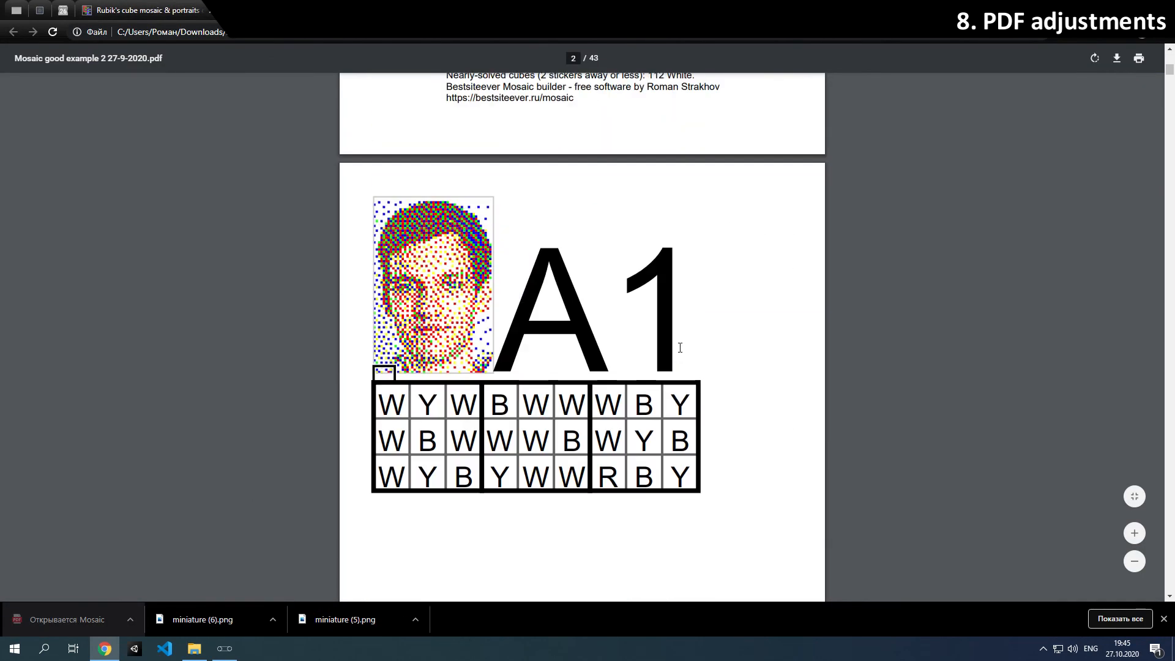
{"action": "left_click_drag", "start_coordinate": [404, 404], "coordinate": [615, 406]}
{"action": "left_click", "coordinate": [622, 407]}
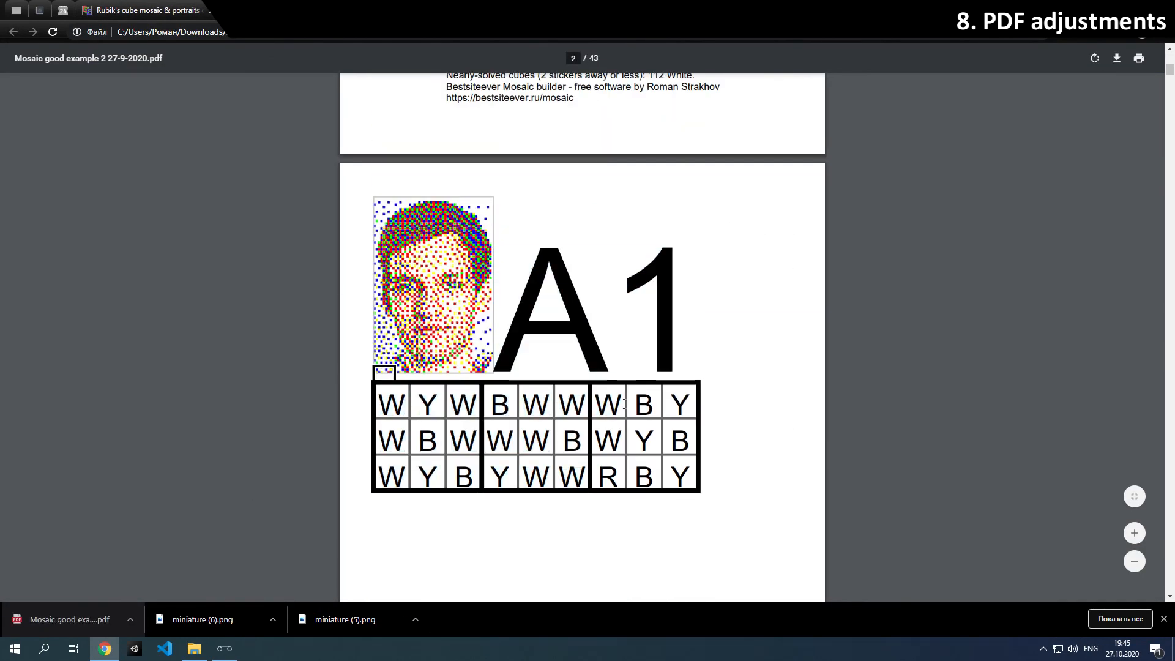
Download the mosaic PDF with draw letters on and black-and-white off, and examine its coloured A1 and B1 blocks.
{"action": "scroll", "coordinate": [623, 405], "scroll_direction": "down", "scroll_amount": 10}
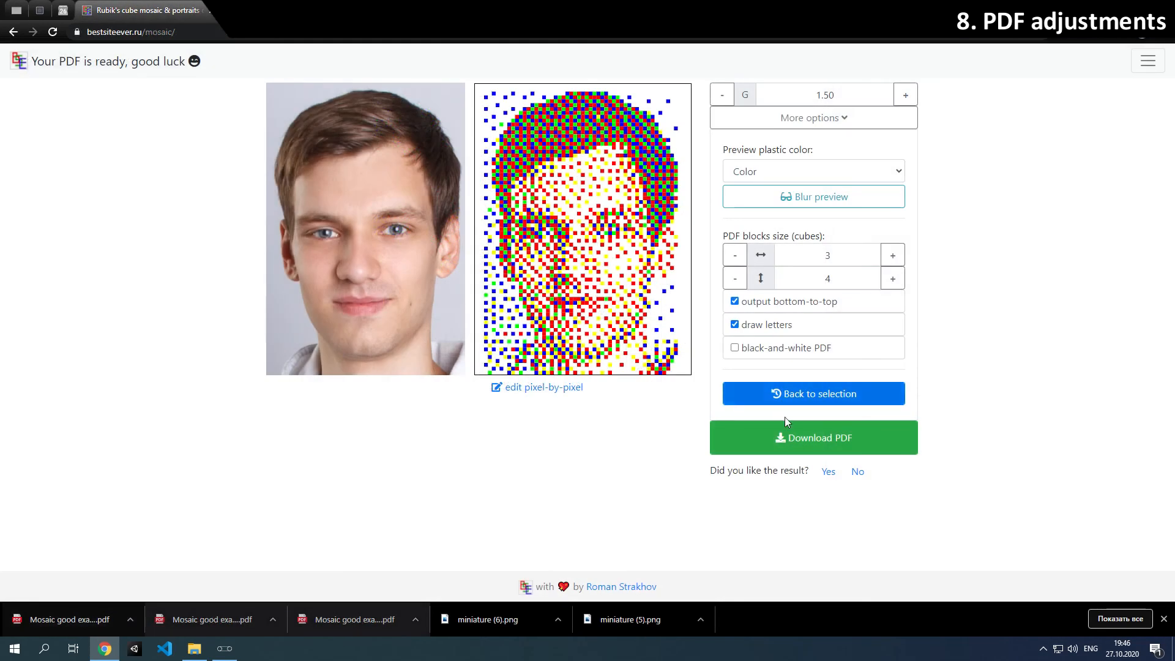
{"action": "left_click", "coordinate": [789, 445]}
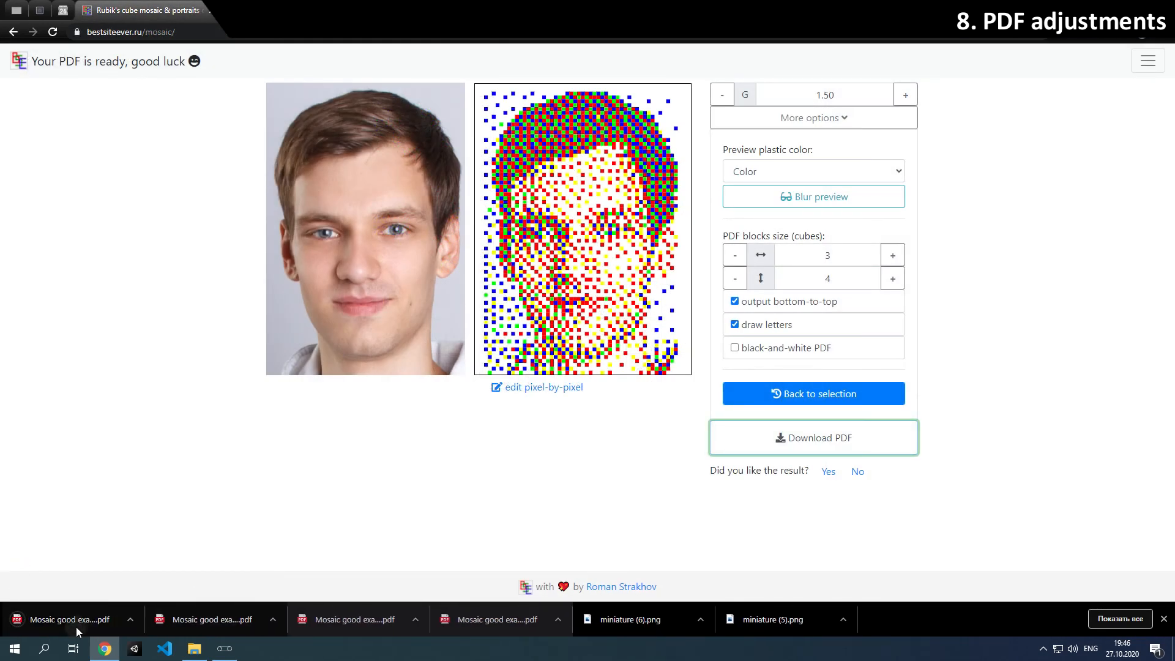
{"action": "left_click", "coordinate": [76, 621]}
{"action": "scroll", "coordinate": [405, 446], "scroll_direction": "down", "scroll_amount": 5}
{"action": "scroll", "coordinate": [408, 446], "scroll_direction": "down", "scroll_amount": 5}
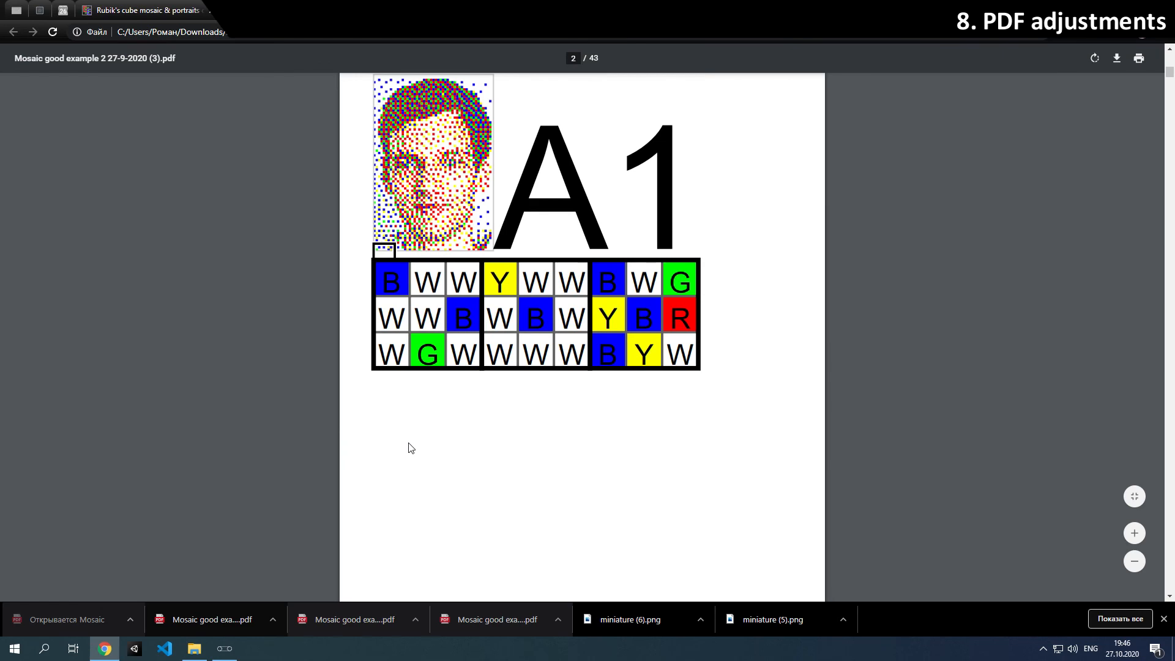
{"action": "scroll", "coordinate": [410, 448], "scroll_direction": "down", "scroll_amount": 10}
{"action": "scroll", "coordinate": [414, 445], "scroll_direction": "down", "scroll_amount": 7}
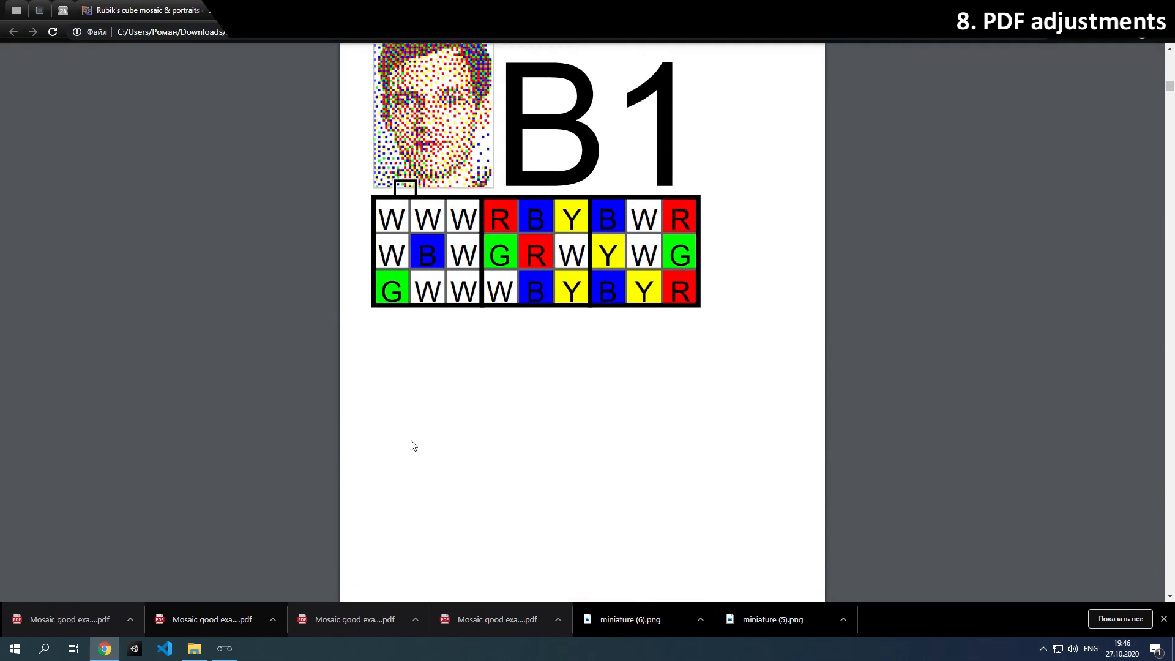
{"action": "key", "text": "ctrl+w"}
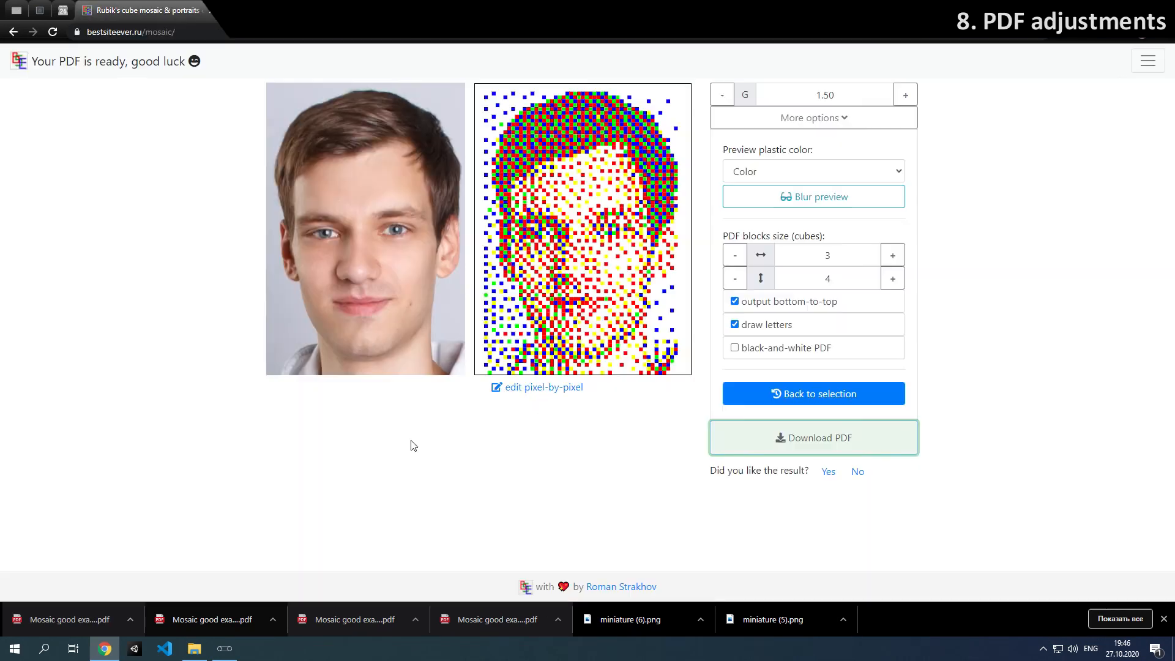
Open the project's discussion forum thread and look through the sample mosaics and feature list in the first post.
{"action": "left_click", "coordinate": [1148, 61]}
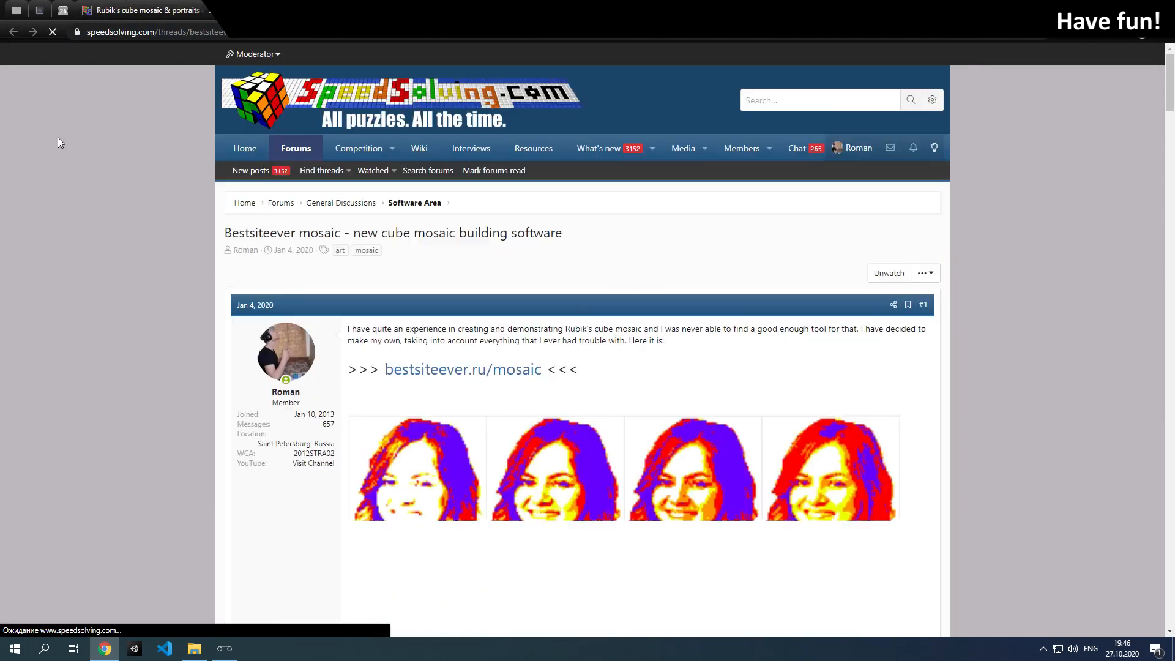
{"action": "scroll", "coordinate": [204, 284], "scroll_direction": "down", "scroll_amount": 5}
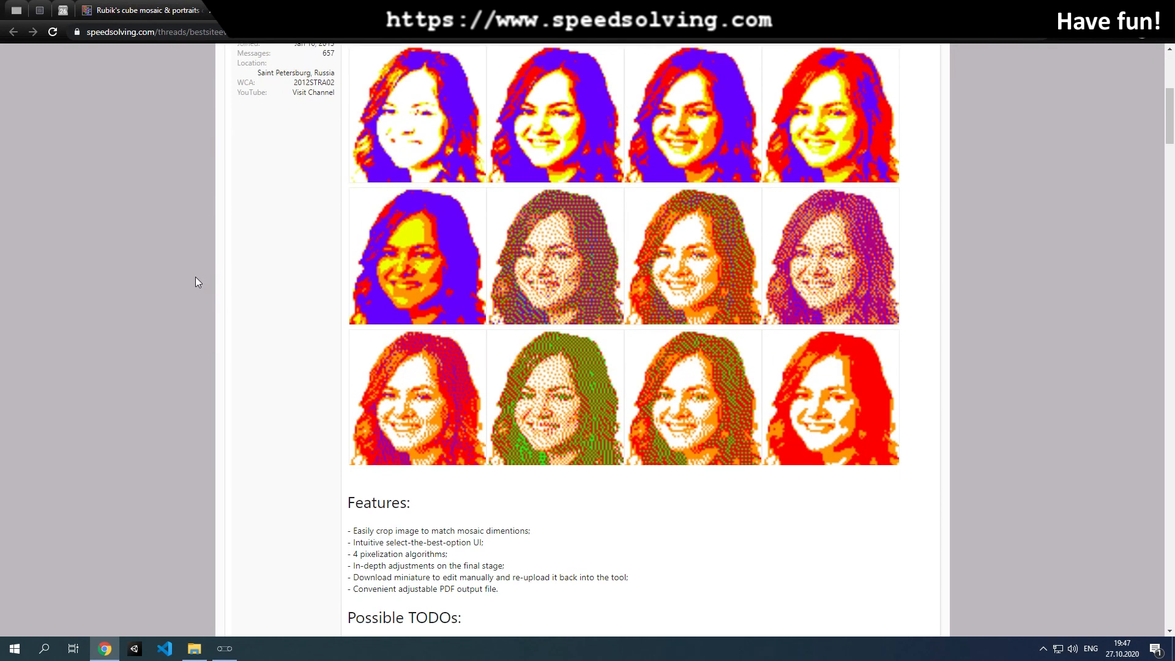
{"action": "scroll", "coordinate": [200, 282], "scroll_direction": "down", "scroll_amount": 7}
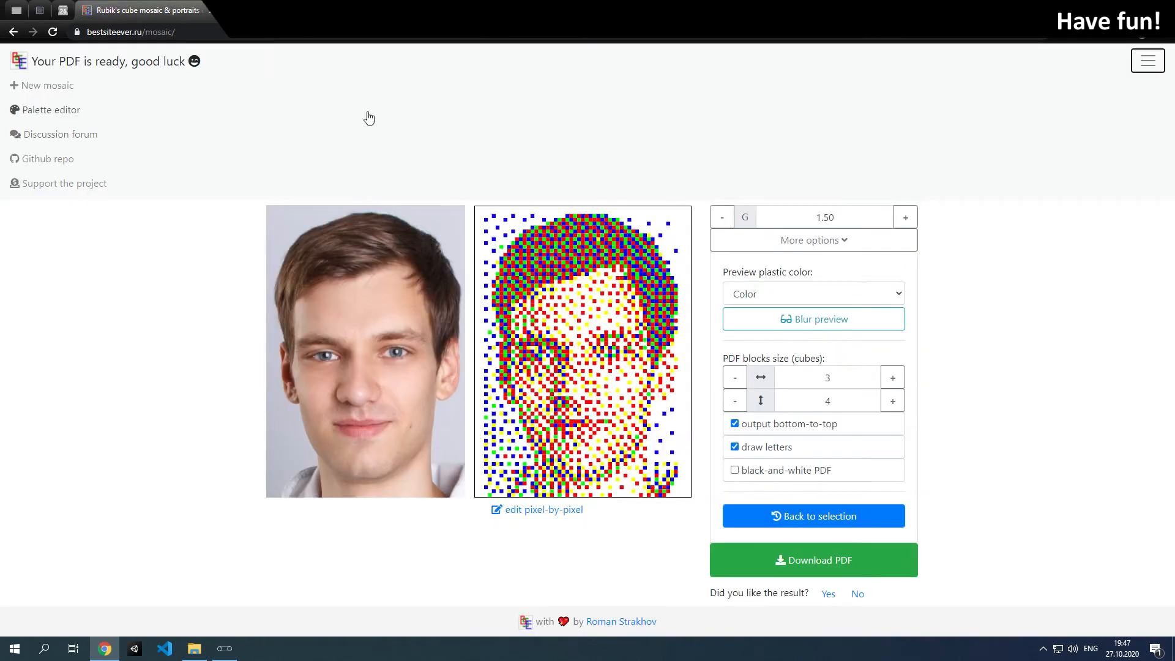
View the project's GitHub repository down to the README, and point out the site's Support the project link.
{"action": "left_click", "coordinate": [38, 162]}
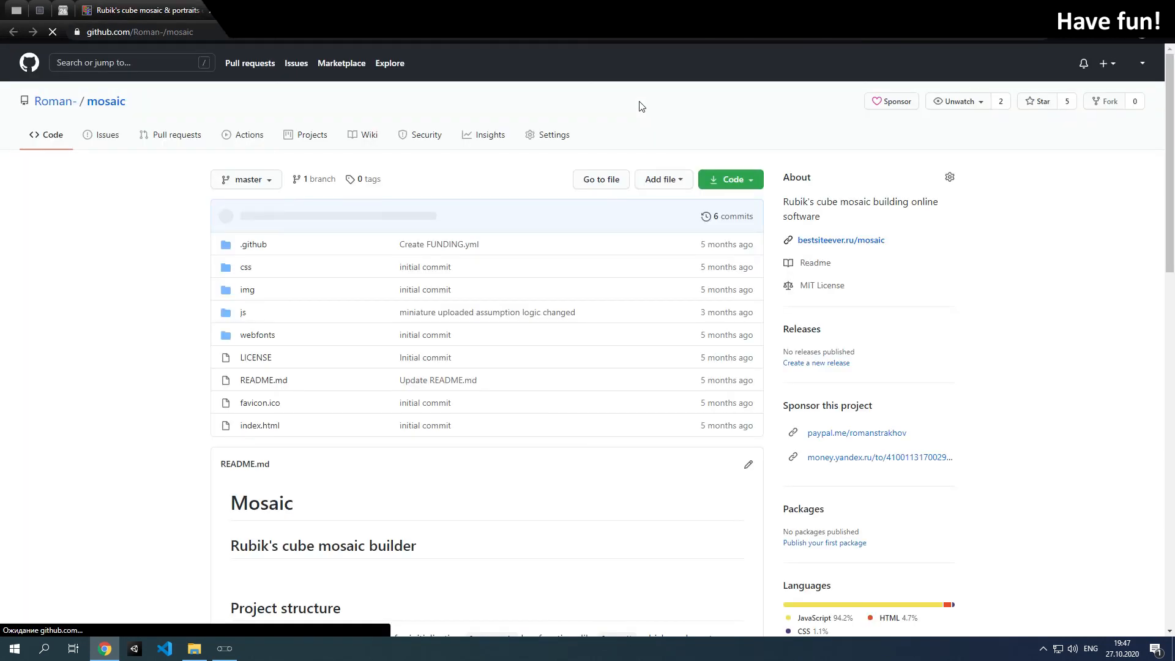
{"action": "scroll", "coordinate": [220, 269], "scroll_direction": "down", "scroll_amount": 3}
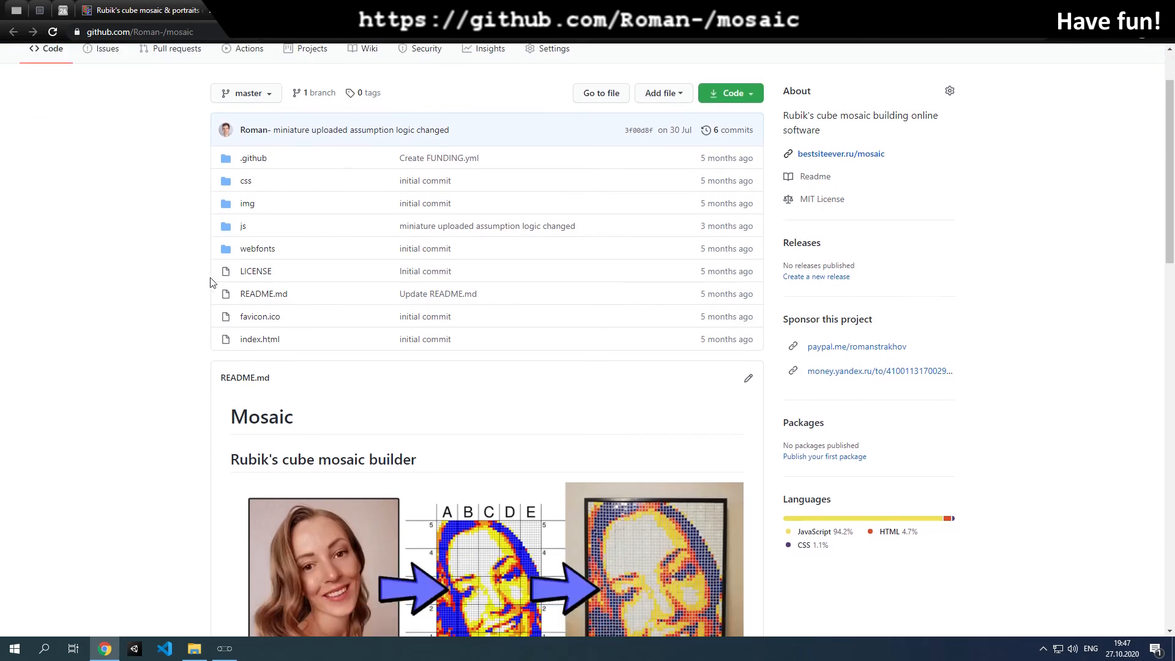
{"action": "scroll", "coordinate": [221, 269], "scroll_direction": "up", "scroll_amount": 3}
{"action": "left_click", "coordinate": [1146, 61]}
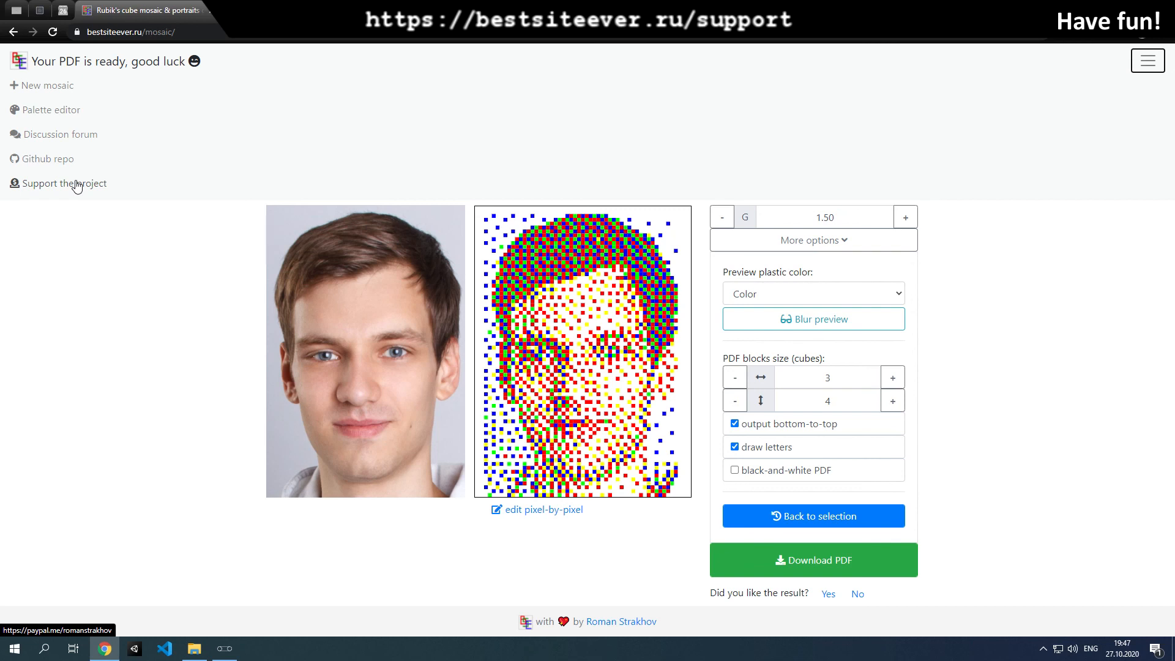
{"action": "left_click", "coordinate": [1146, 61]}
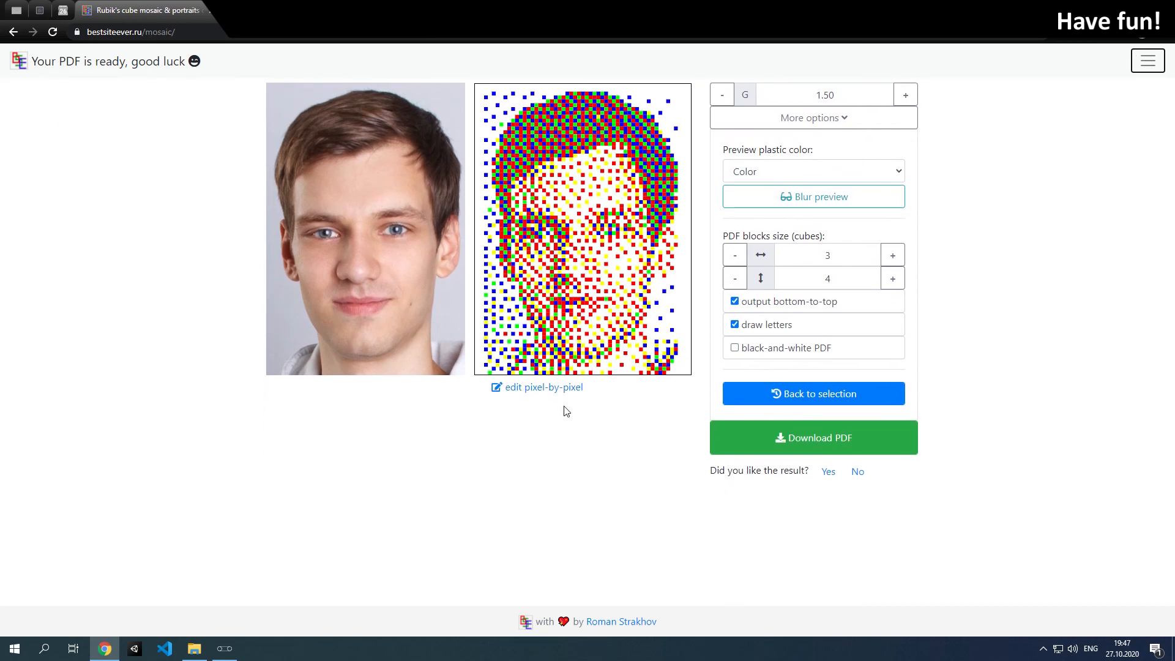